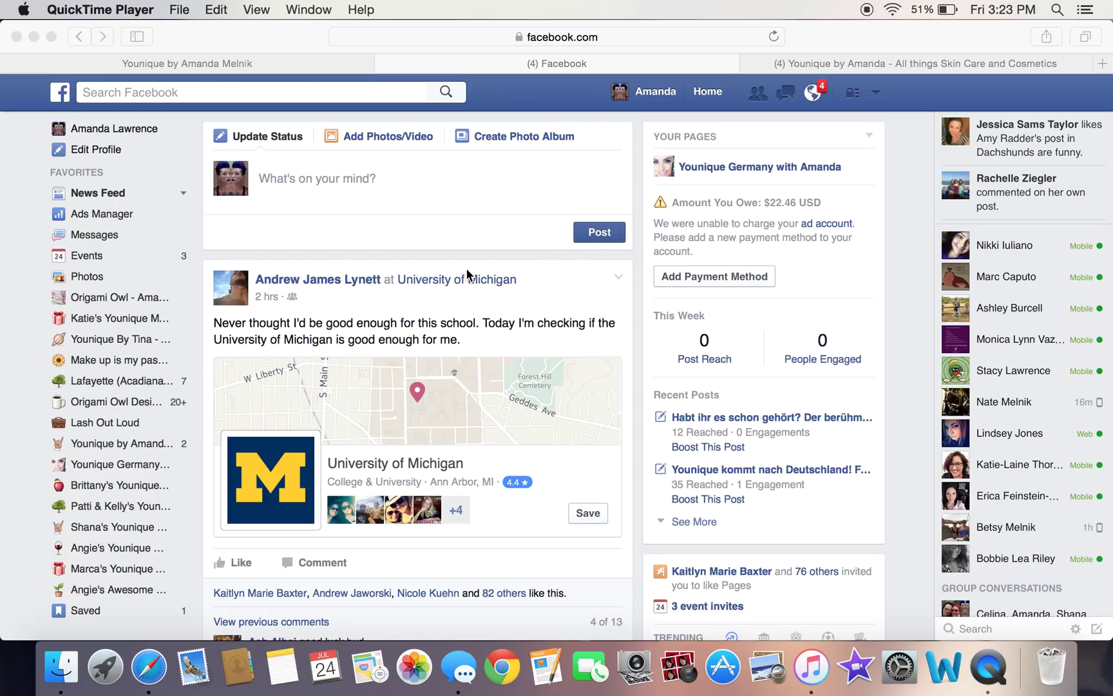
Step: Switch to the open Younique site and log out of the presenter account
left_click(803, 76)
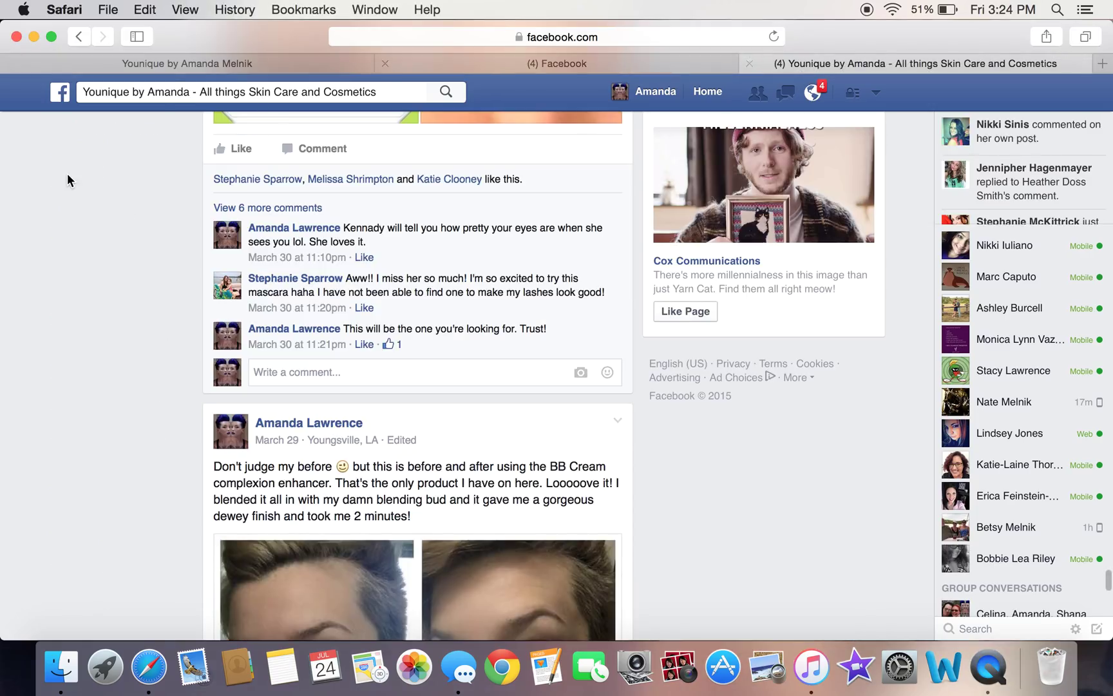
left_click(169, 65)
left_click(100, 288)
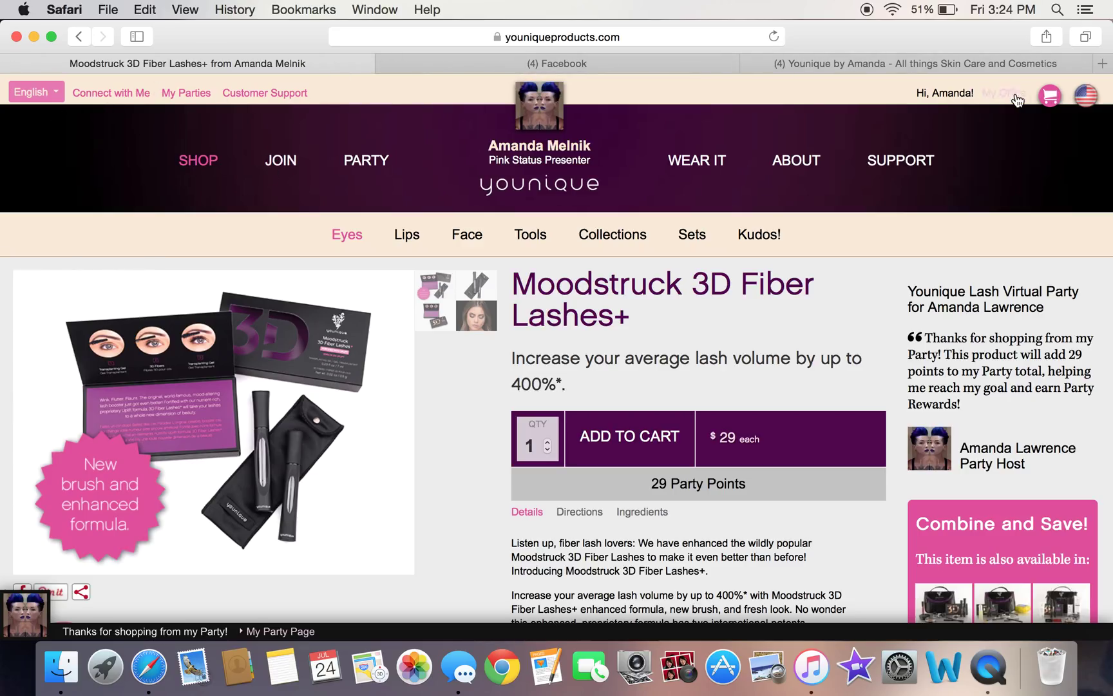
mouse_move(1004, 93)
left_click(789, 362)
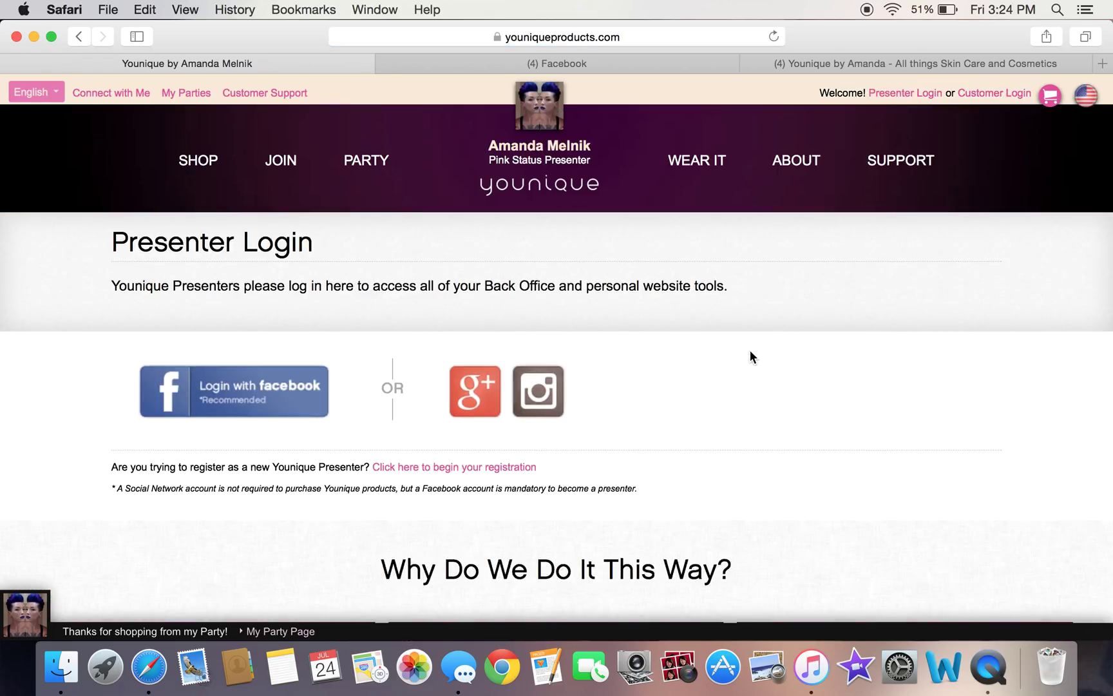
Step: Open the main Younique website and log in as a presenter with Facebook
left_click(603, 34)
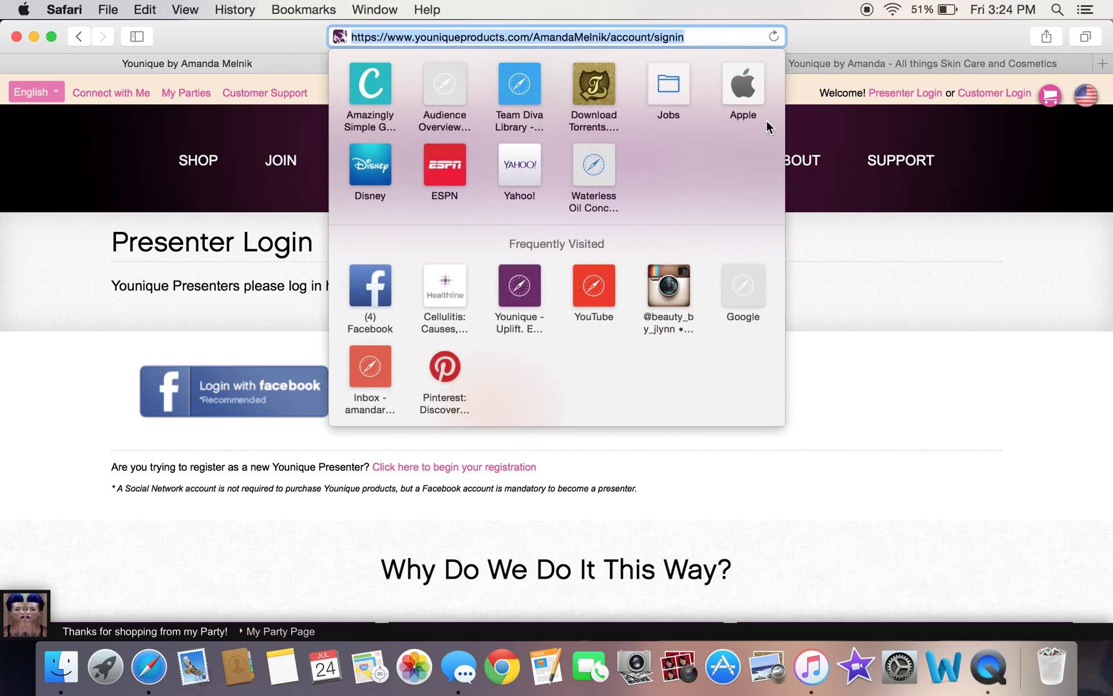
left_click(519, 287)
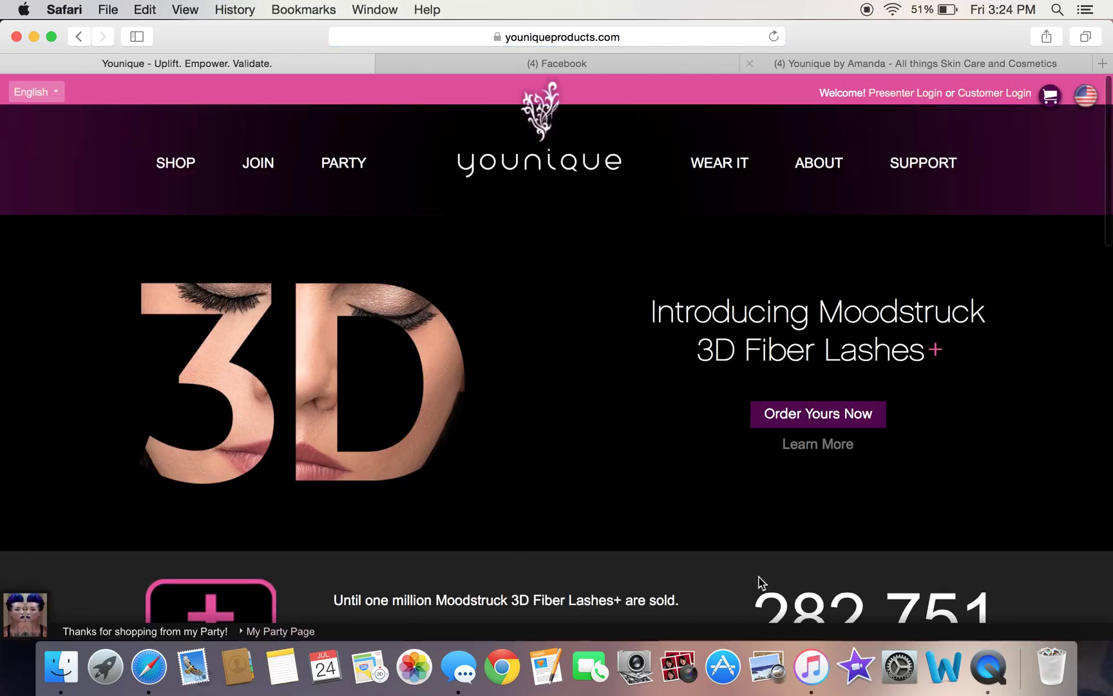
left_click(889, 95)
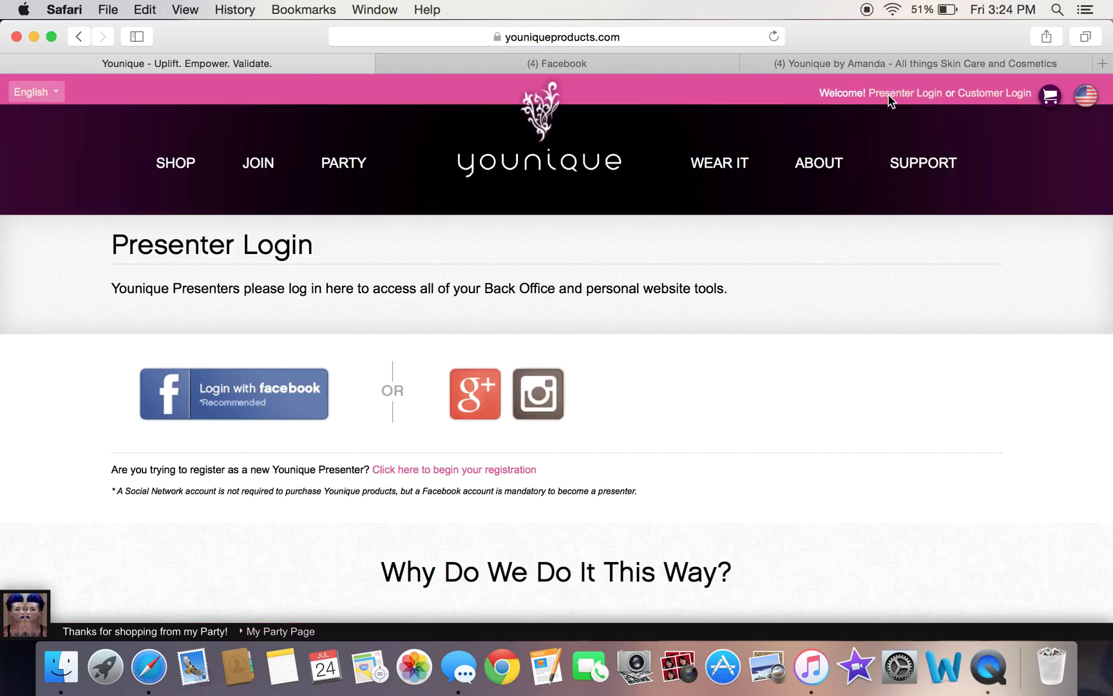
left_click(251, 378)
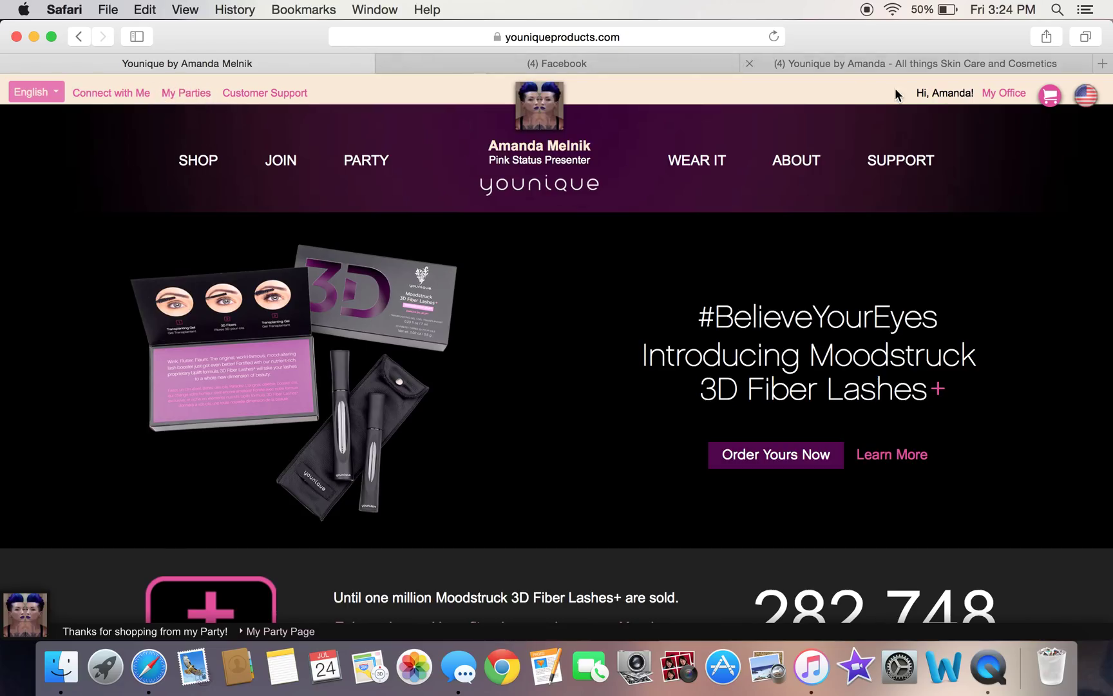
Step: Open My Parties and delete the active Younique Lash Virtual Party with the 08/03/15 close date
mouse_move(1013, 92)
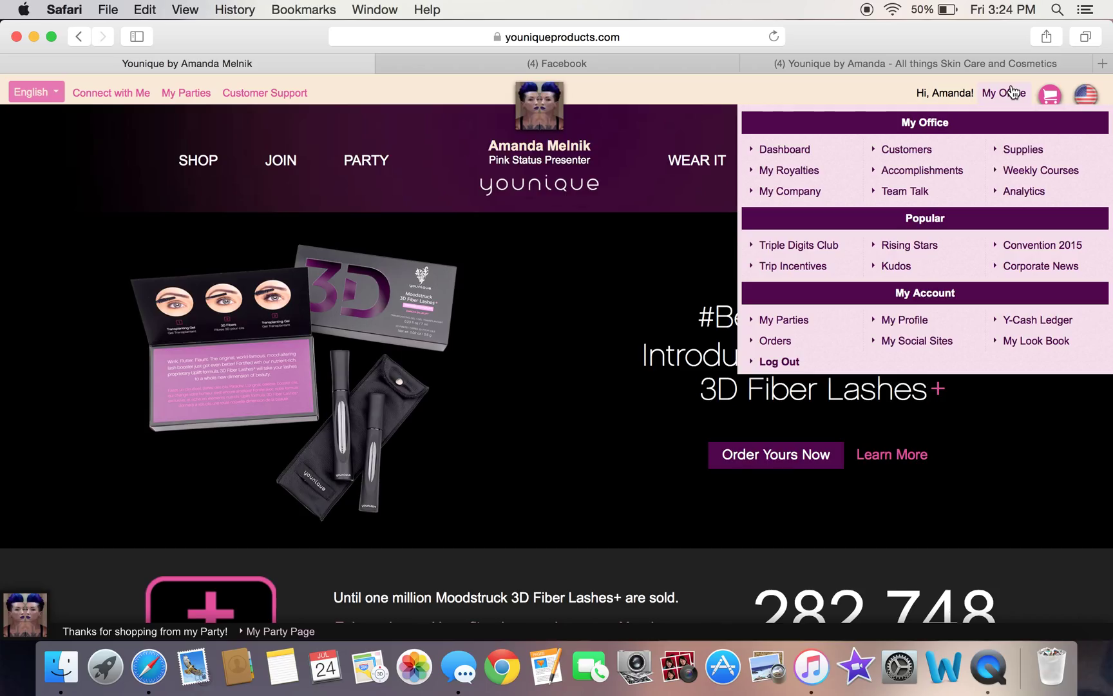
left_click(796, 317)
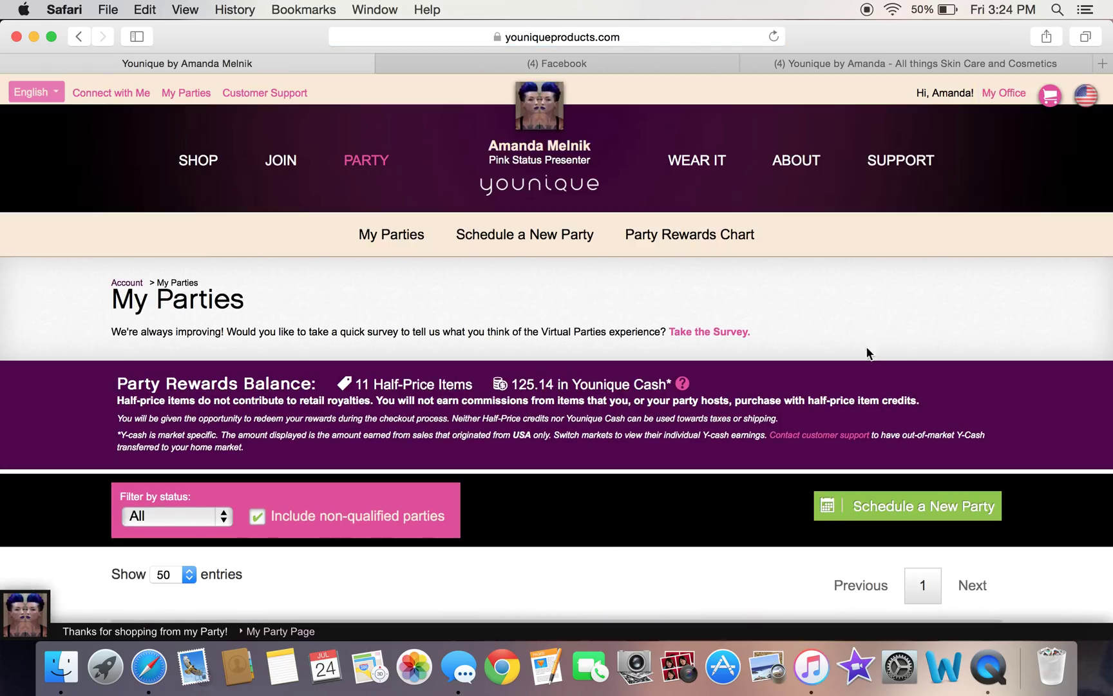
scroll(722, 348, "down", 5)
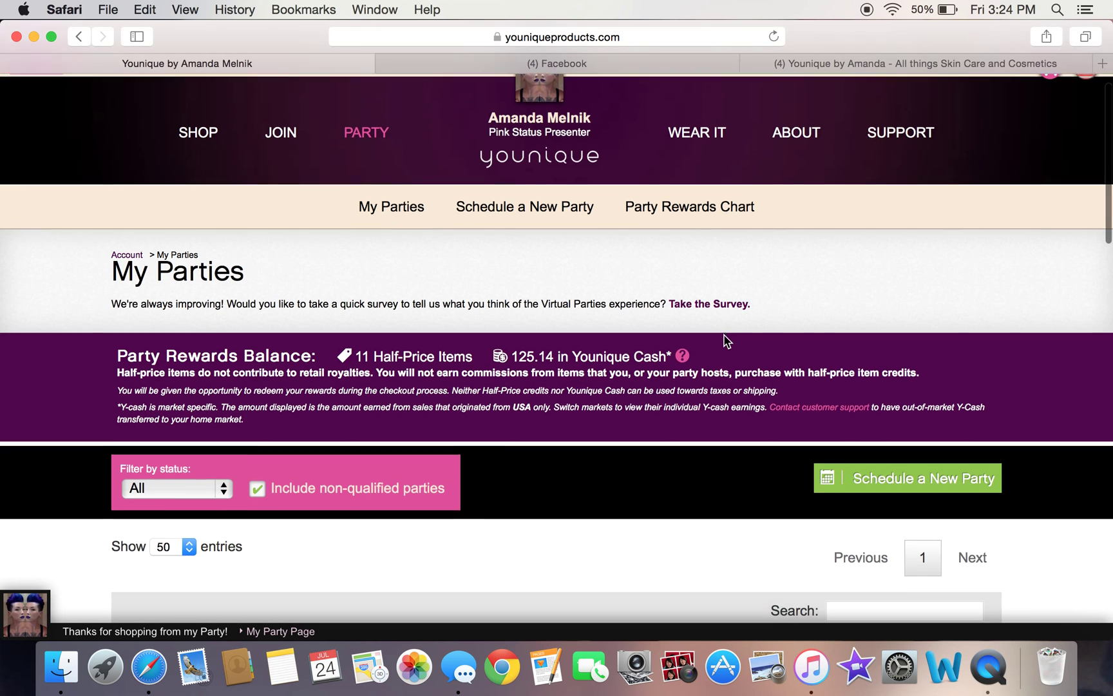
scroll(727, 342, "down", 3)
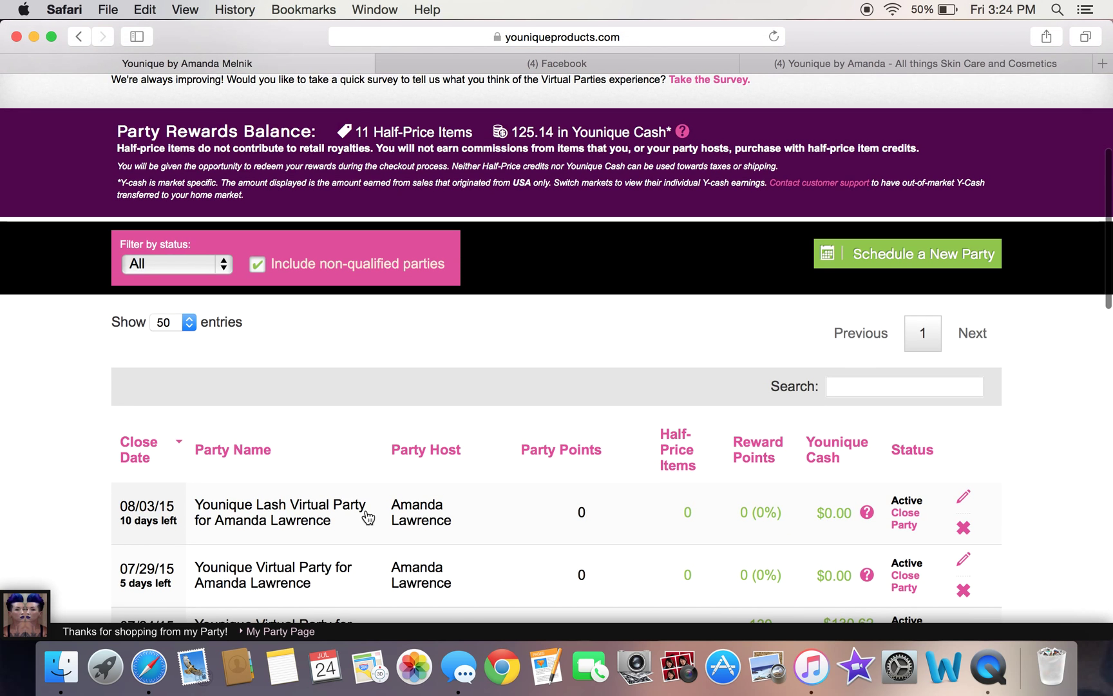
scroll(462, 527, "down", 4)
scroll(462, 529, "down", 4)
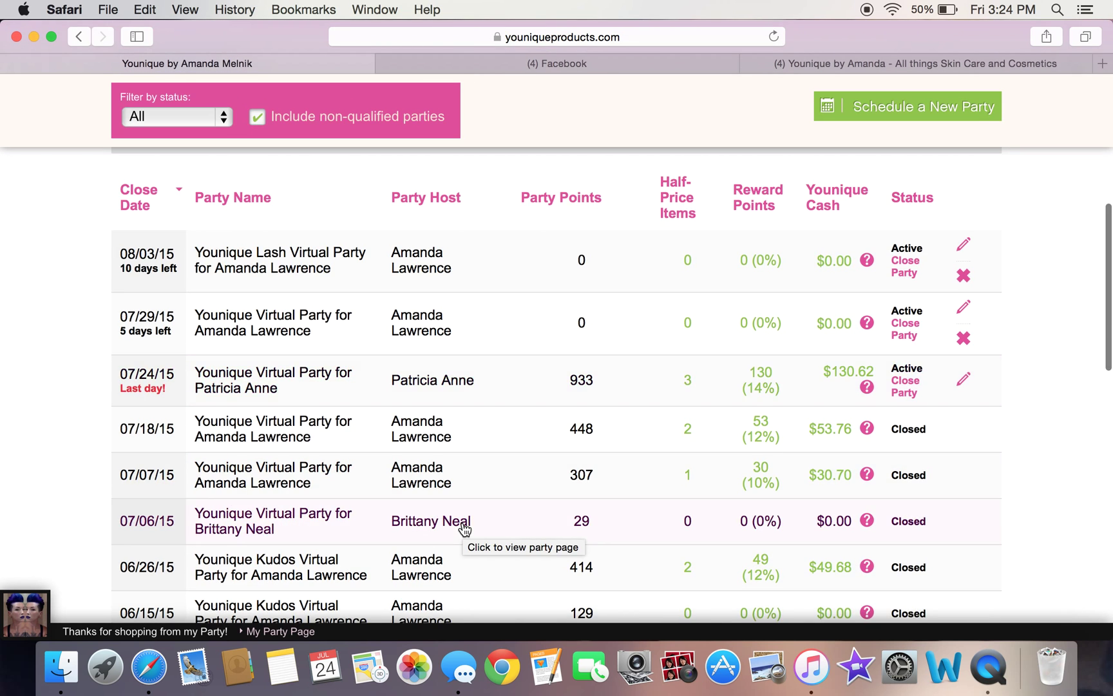
left_click(963, 275)
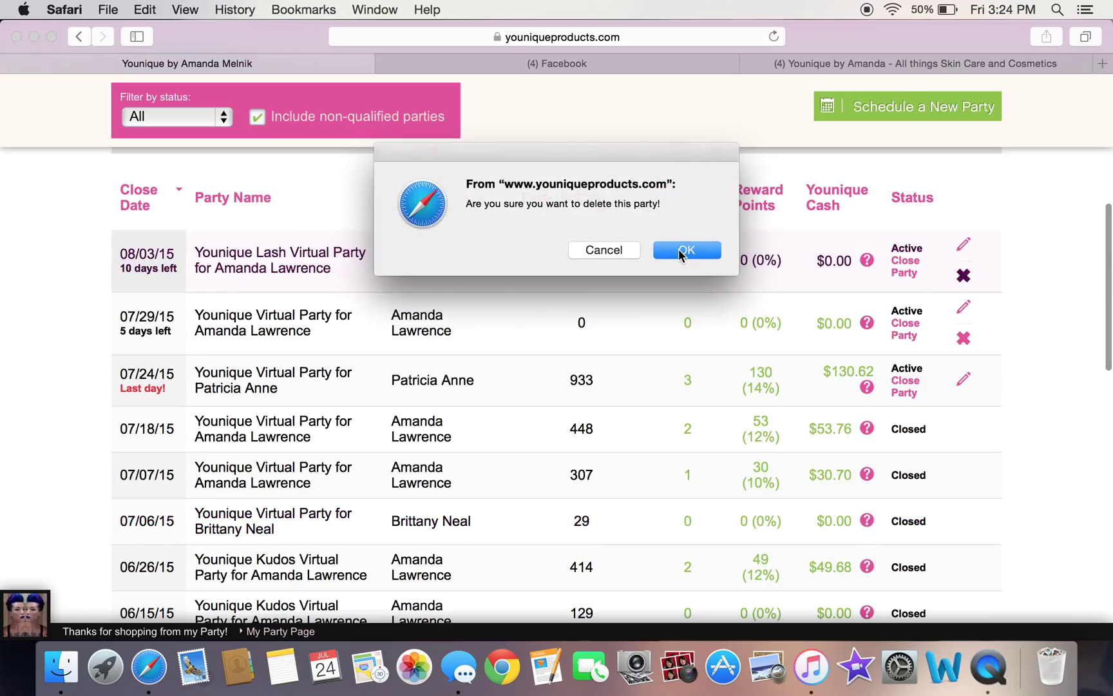
left_click(681, 253)
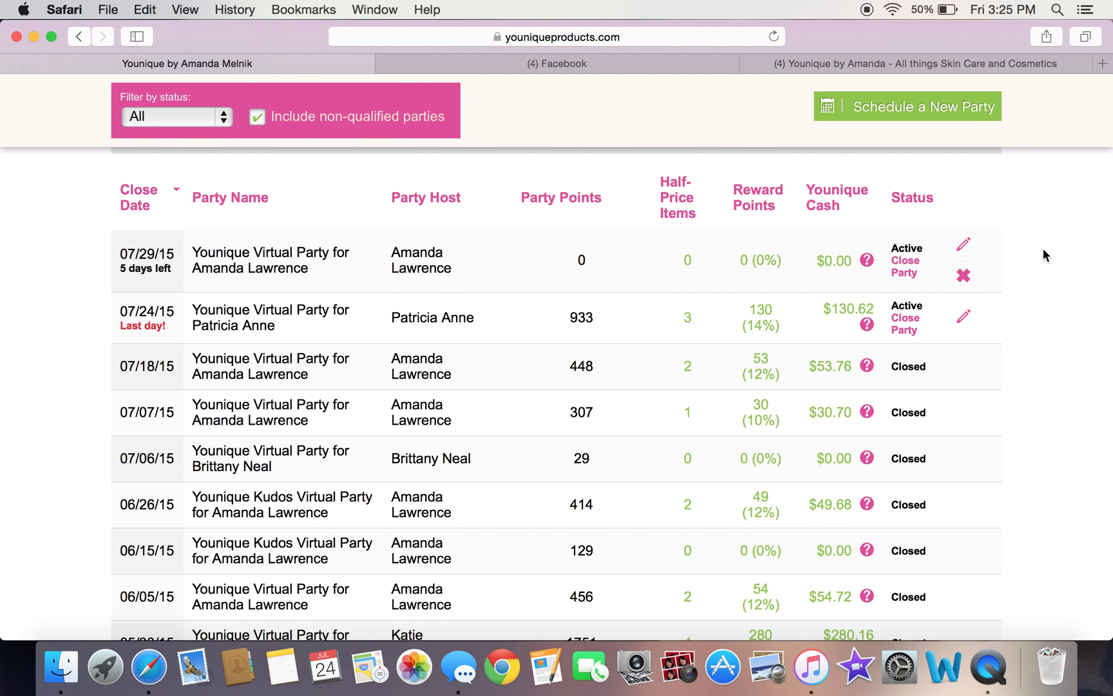
Step: Start scheduling a new party from My Parties and choose "I will host this Party"
scroll(1043, 248, "up", 5)
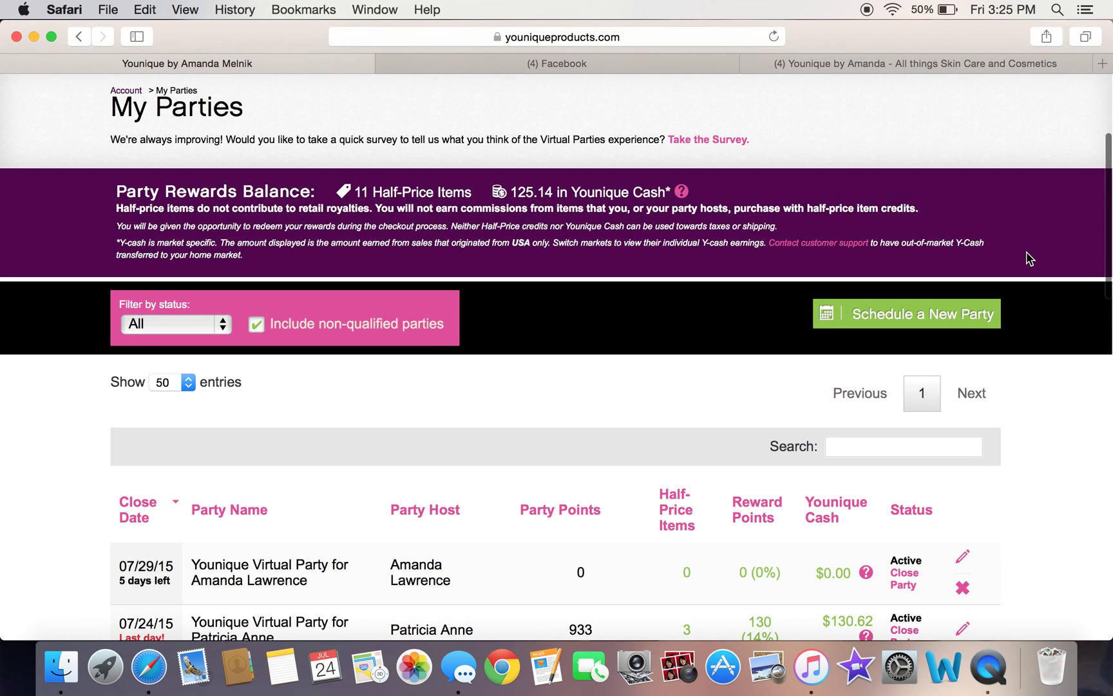
scroll(1028, 258, "up", 3)
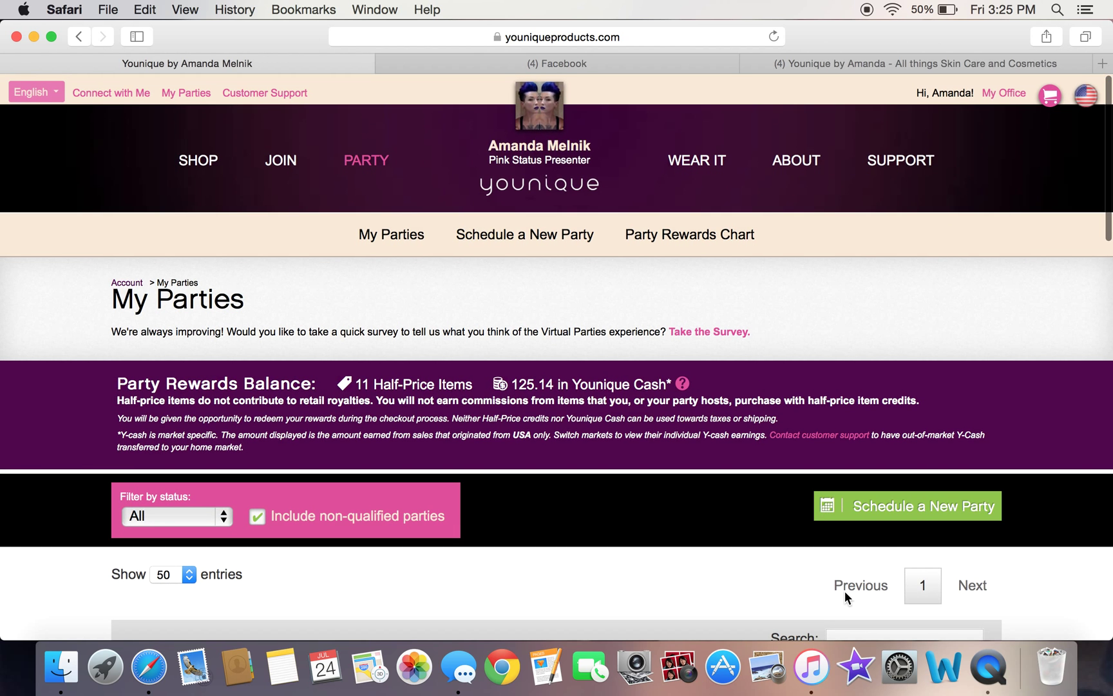
scroll(845, 591, "down", 2)
left_click(930, 385)
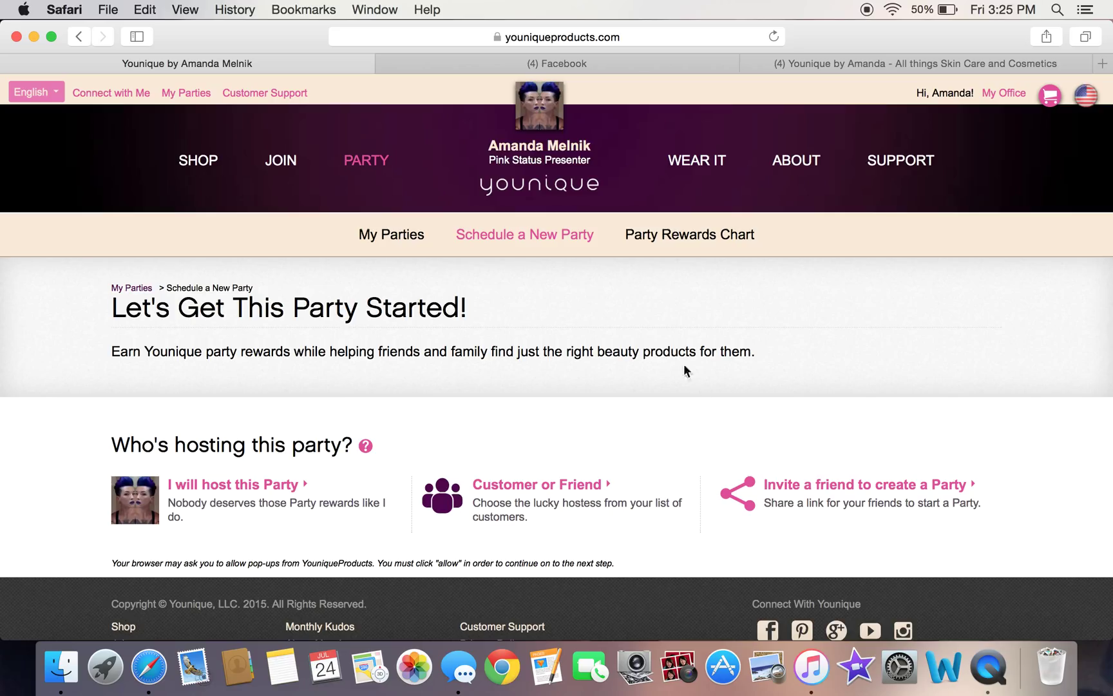
left_click(239, 486)
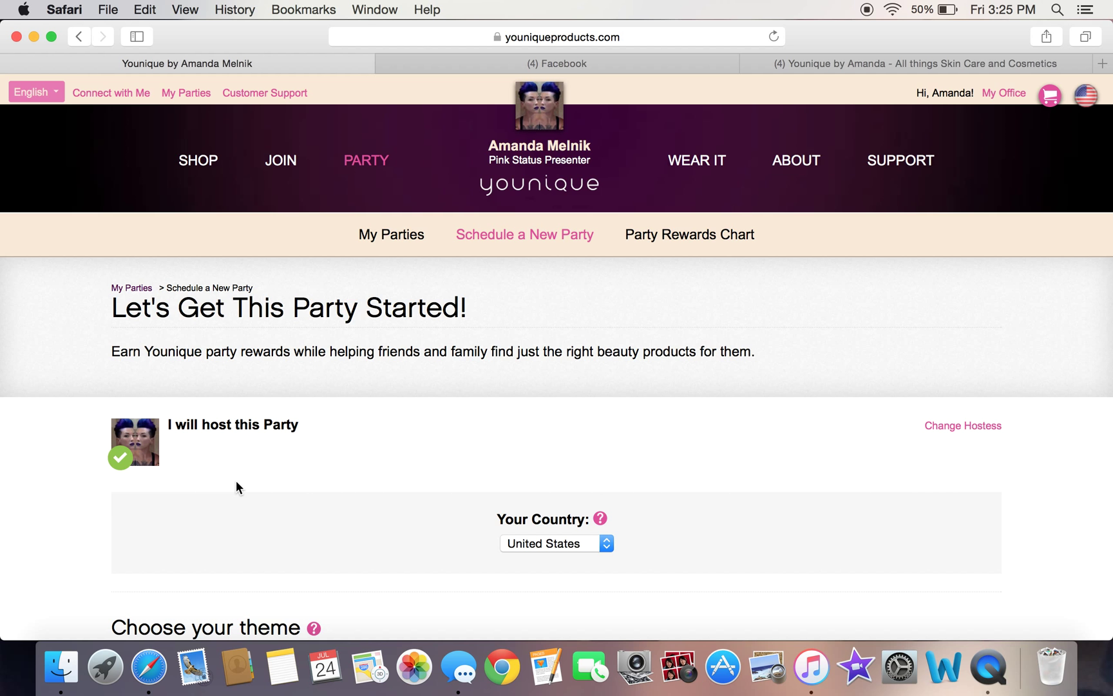
Step: Choose the Lashes theme for the new party and save the party
scroll(236, 480, "down", 10)
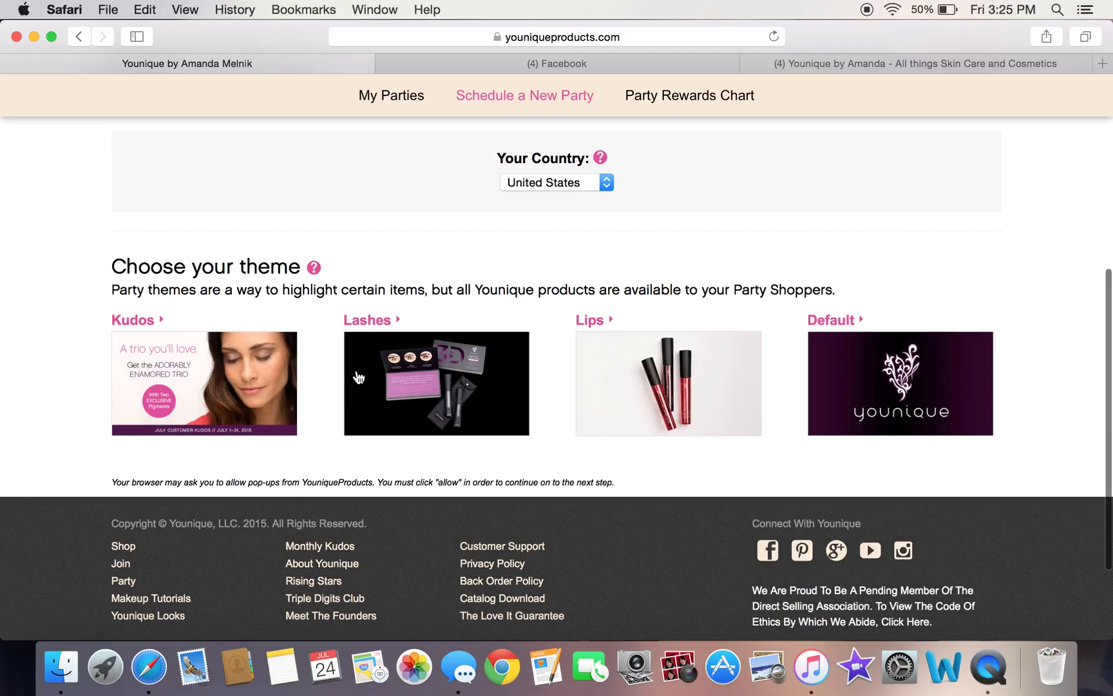
left_click(385, 378)
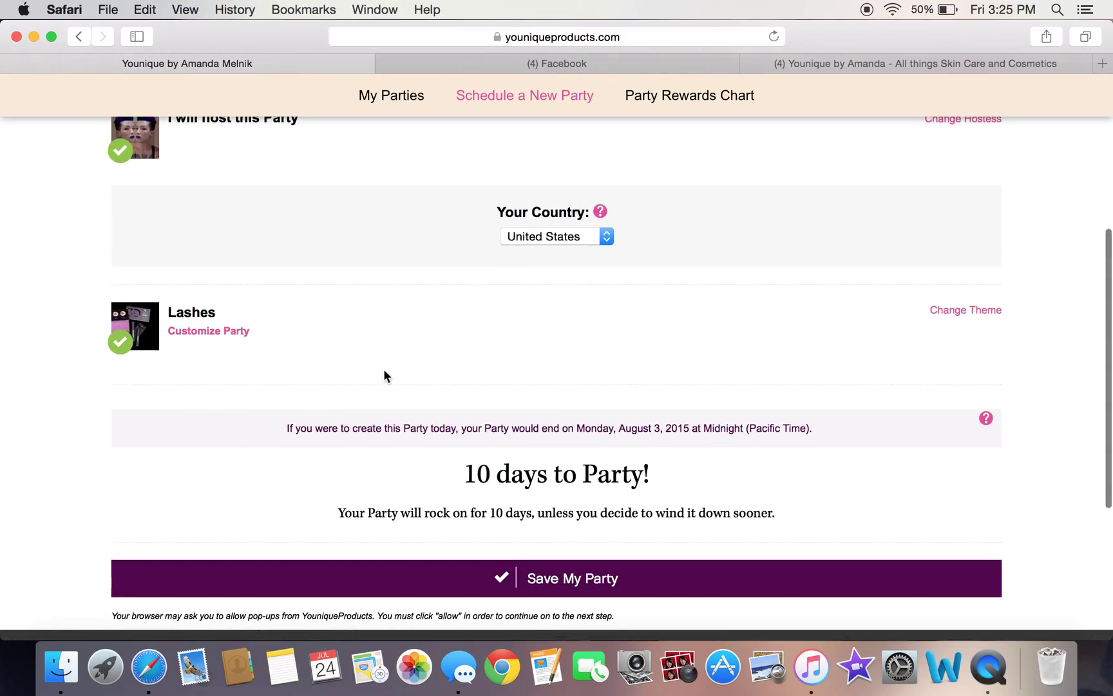
scroll(384, 371, "down", 5)
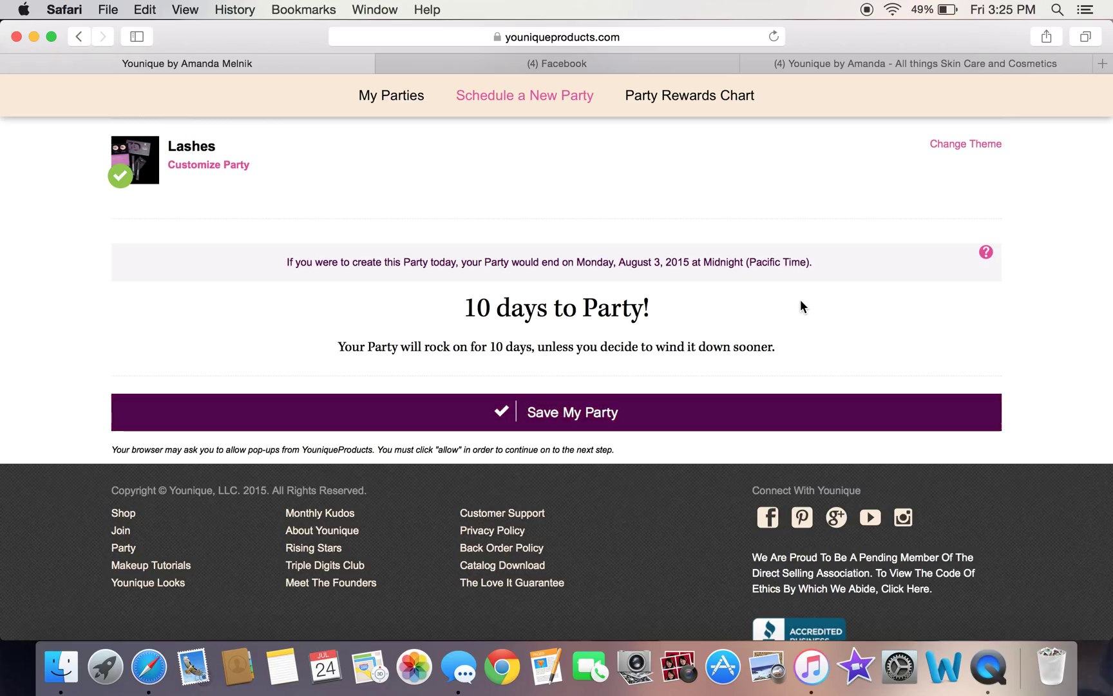
left_click(573, 418)
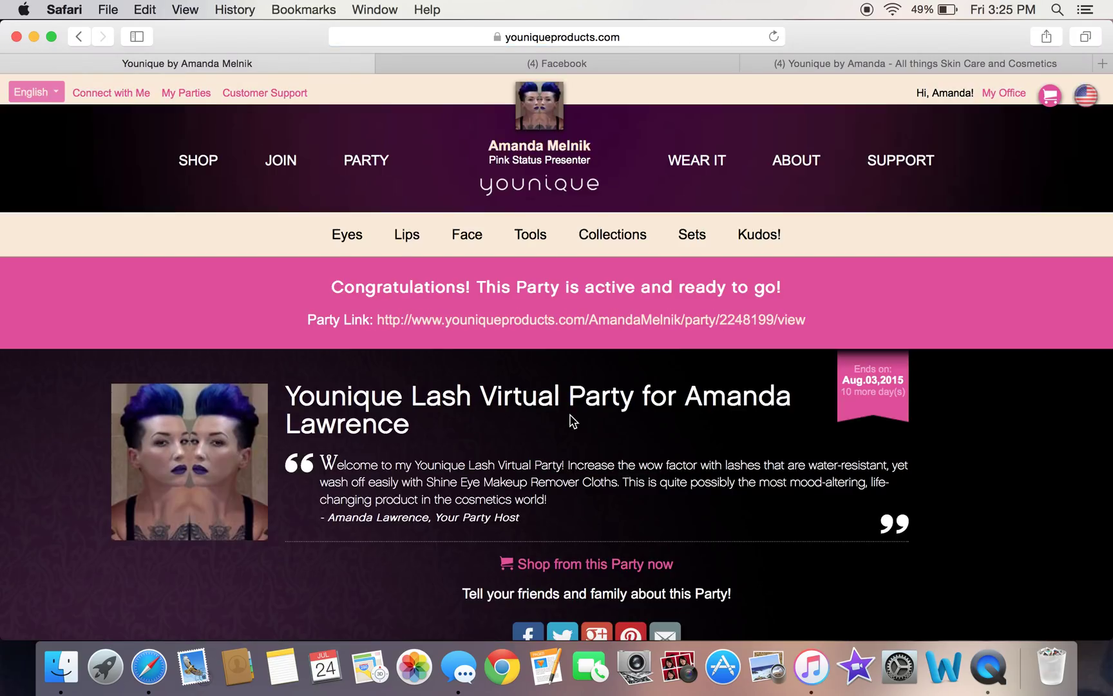
Step: Copy the web address of the newly created party's page
scroll(573, 422, "down", 3)
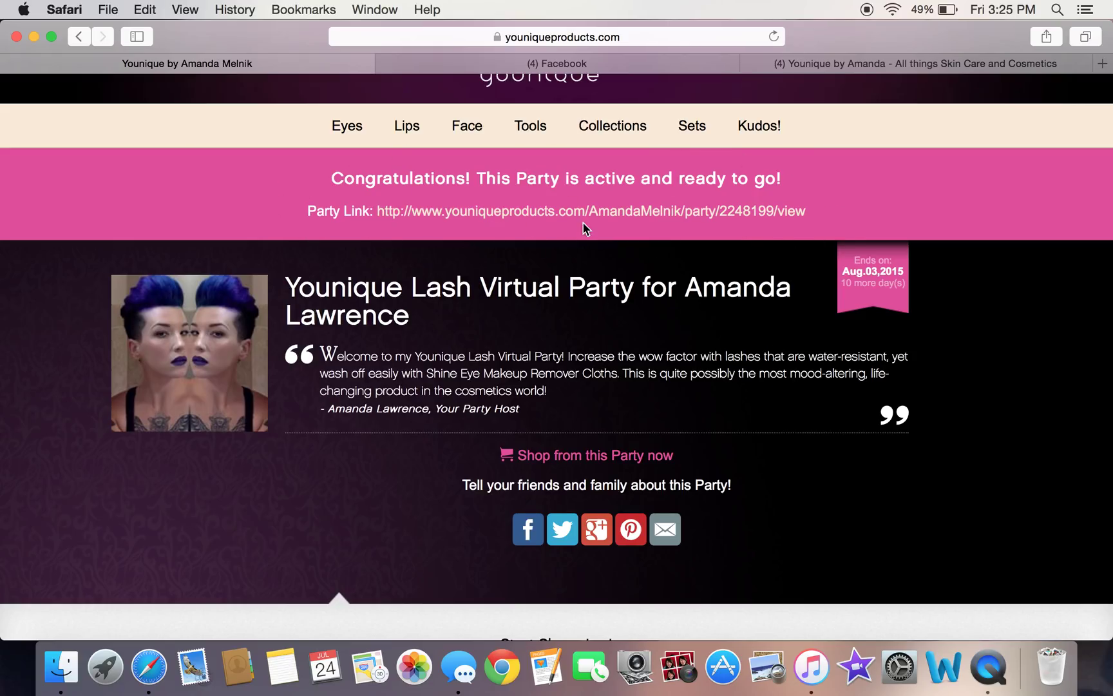
left_click(640, 38)
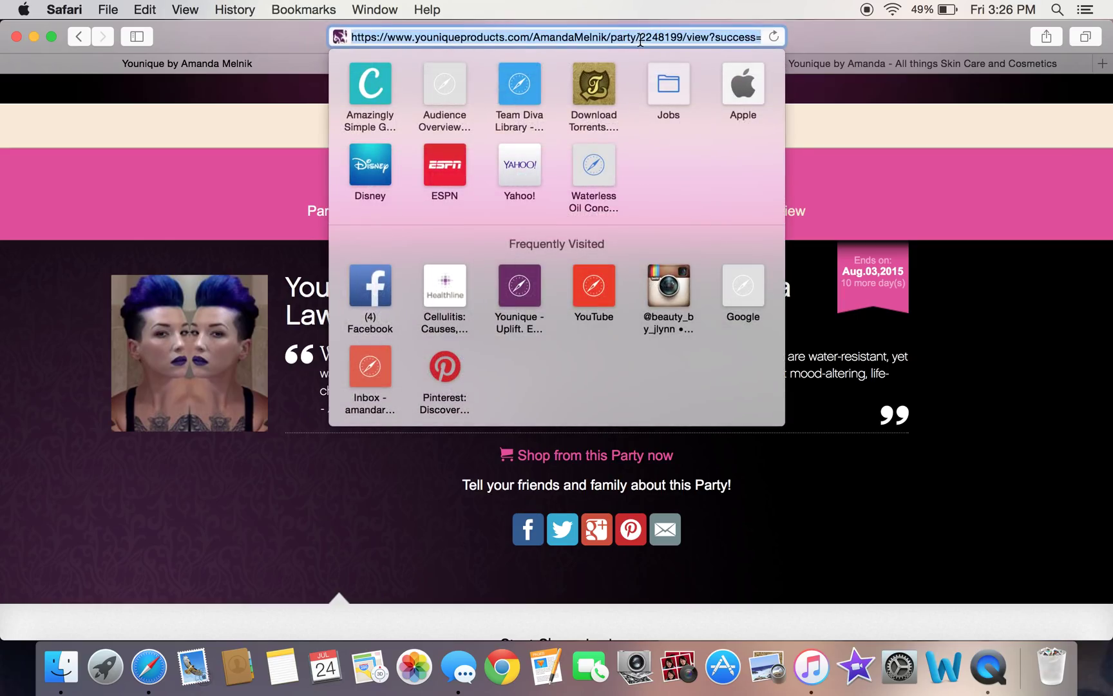
right_click(639, 38)
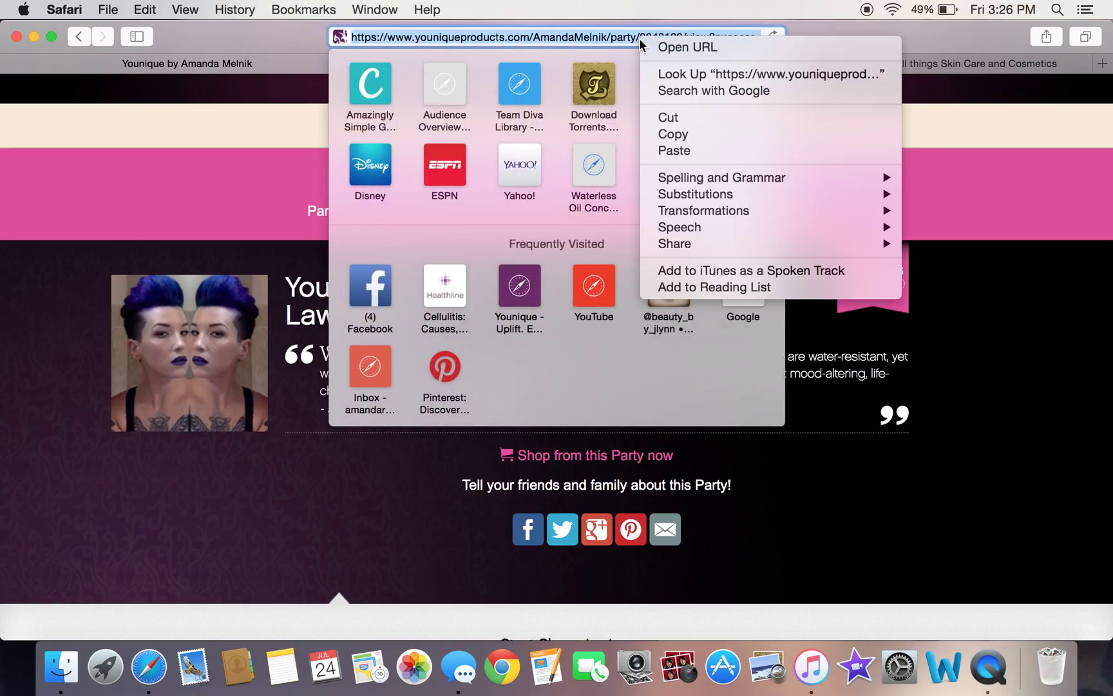
left_click(671, 133)
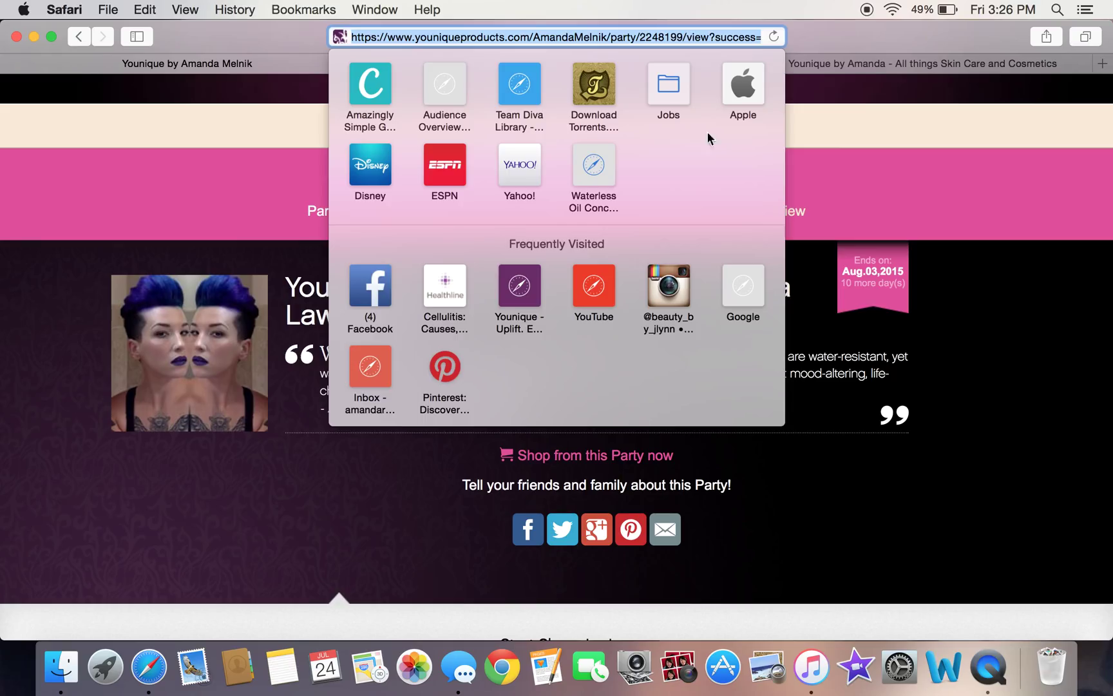
left_click(878, 161)
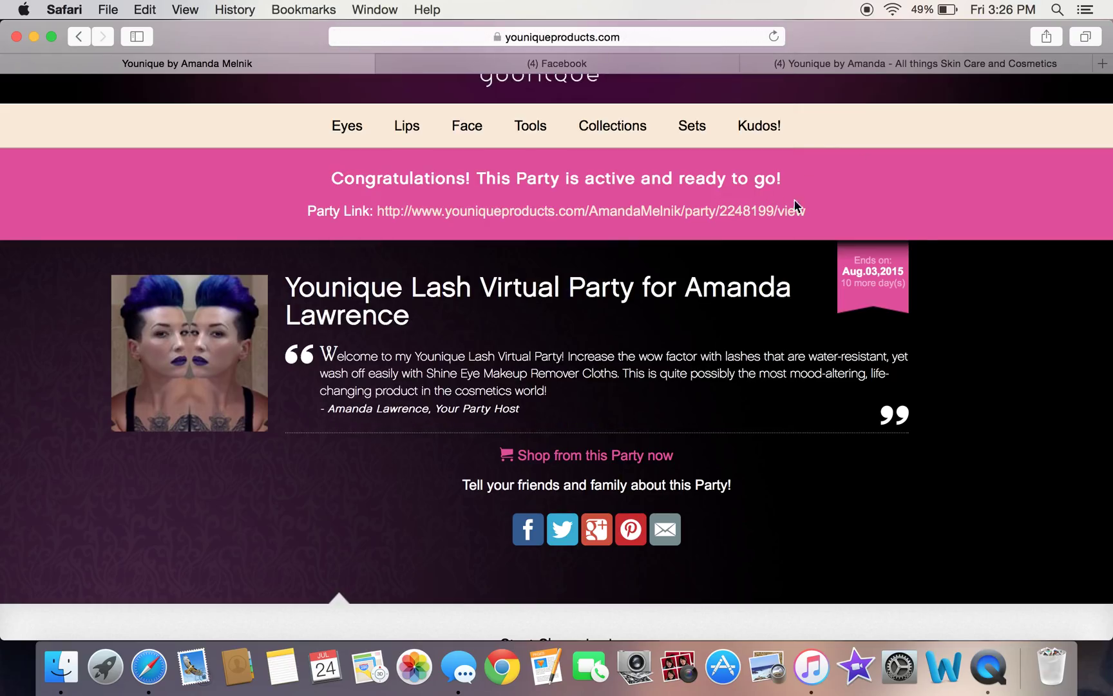
Step: Review the new party's page, including its link, end date, welcome message, sharing options and suggested products
scroll(975, 262, "down", 2)
right_click(975, 259)
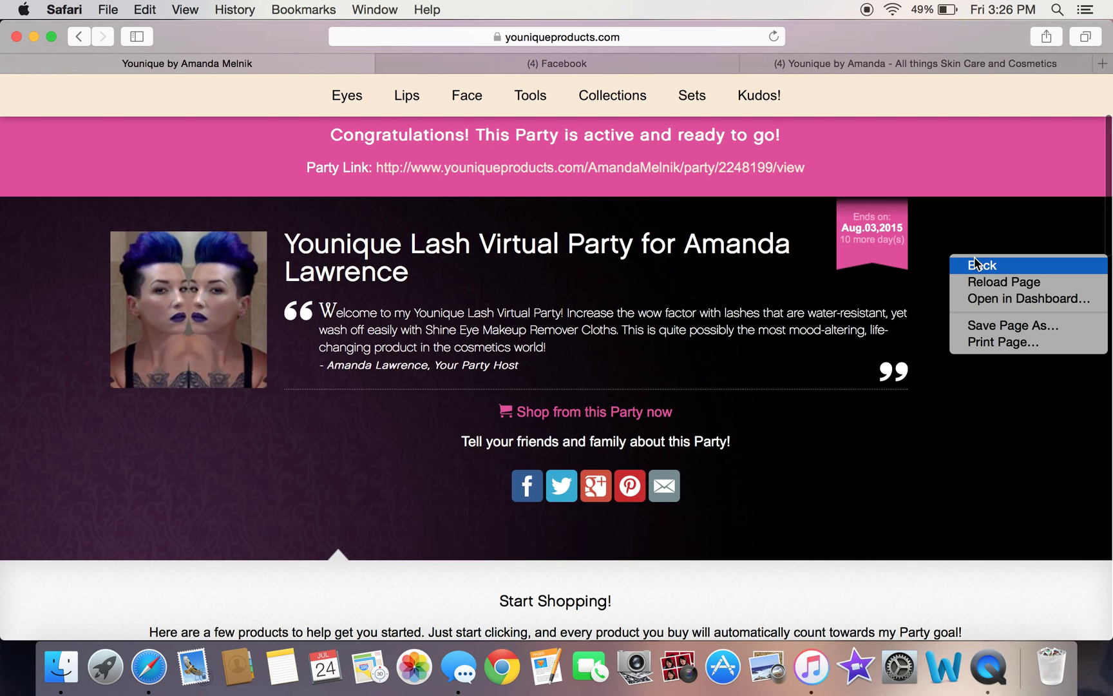
left_click(966, 210)
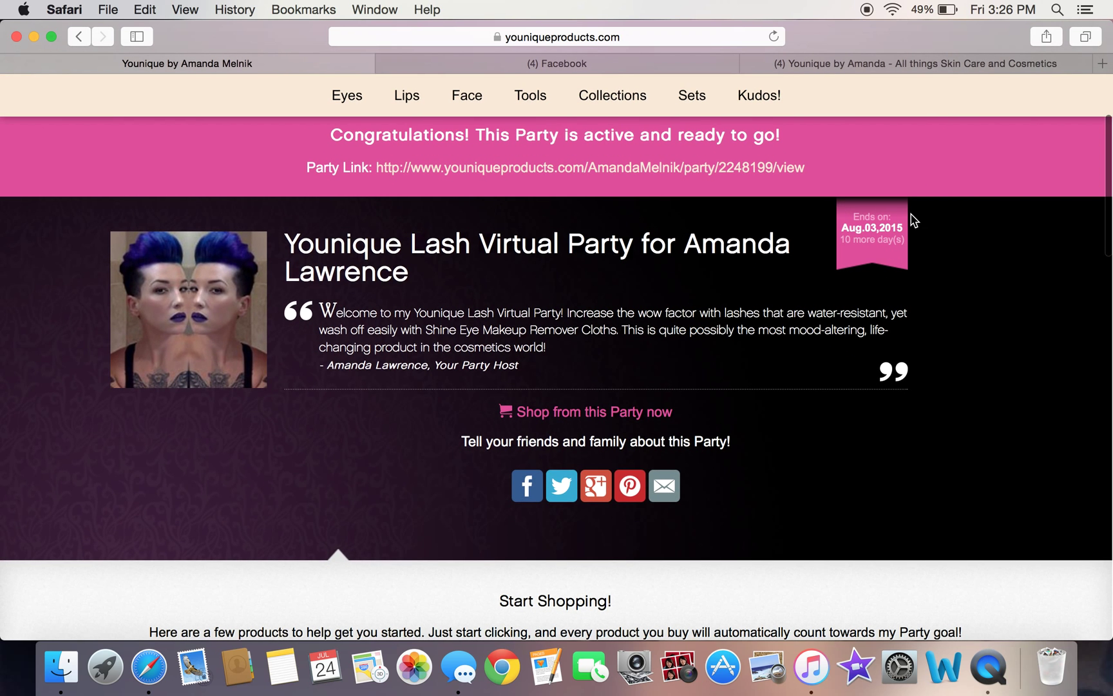
scroll(952, 315, "down", 3)
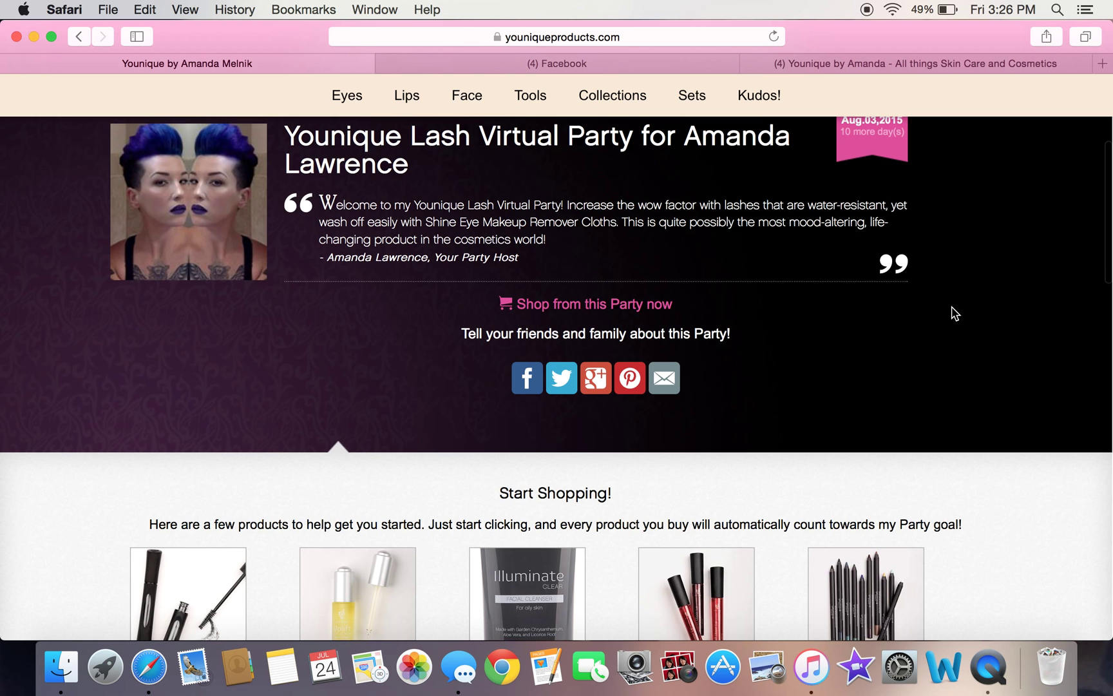
scroll(955, 313, "down", 1)
scroll(955, 314, "up", 3)
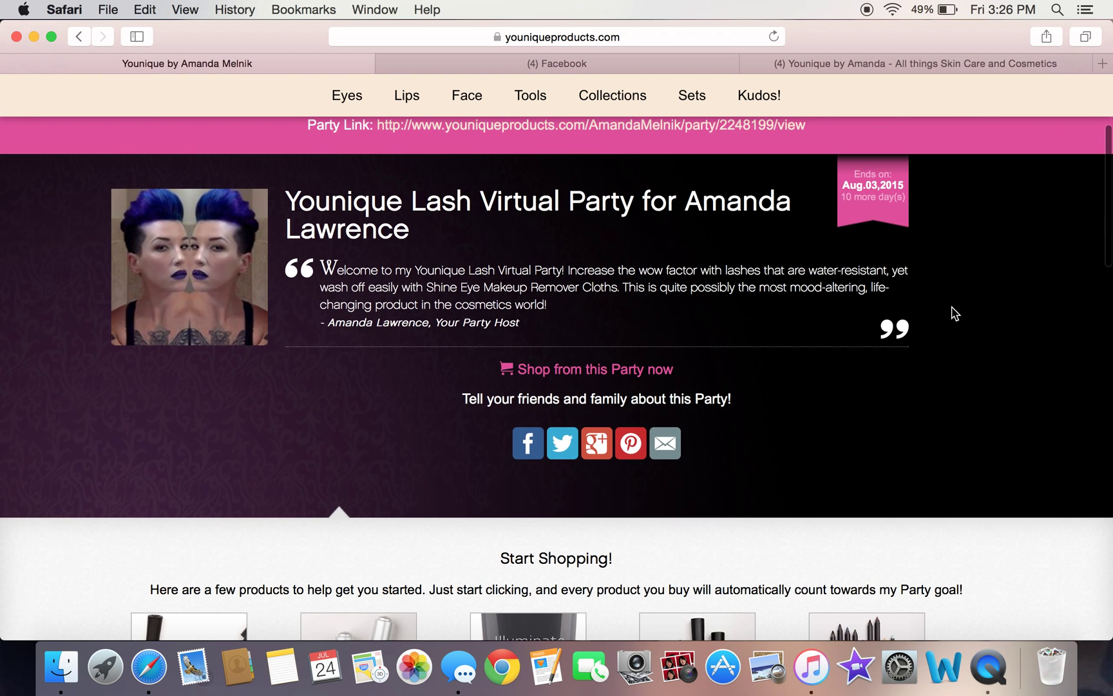
scroll(954, 314, "up", 1)
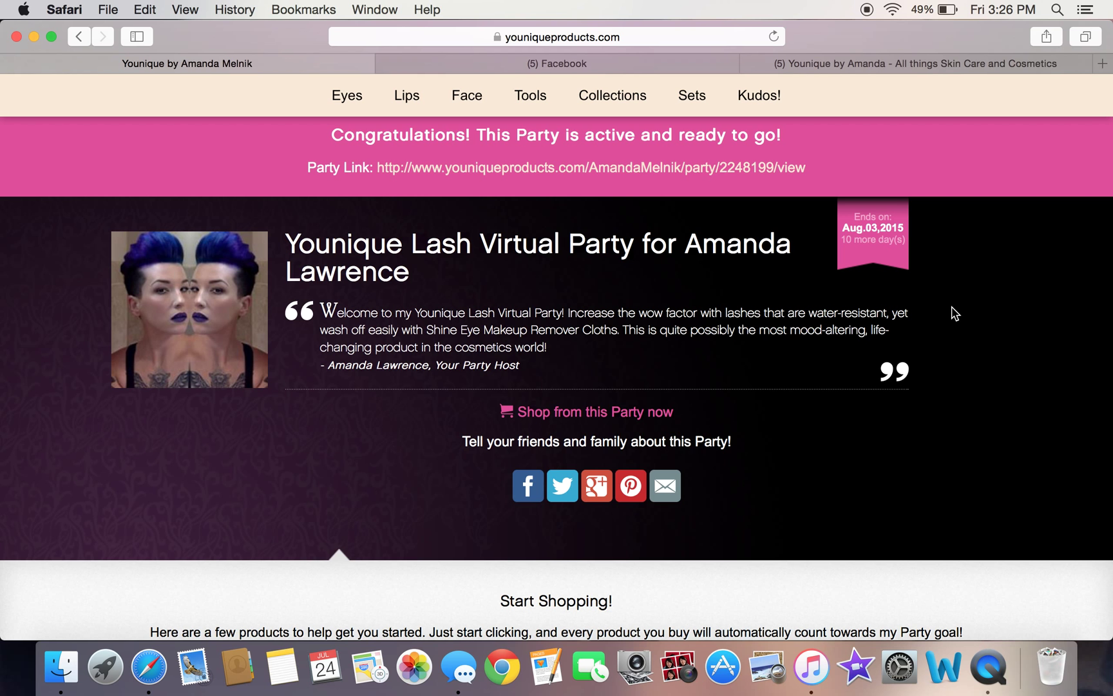
scroll(955, 314, "up", 2)
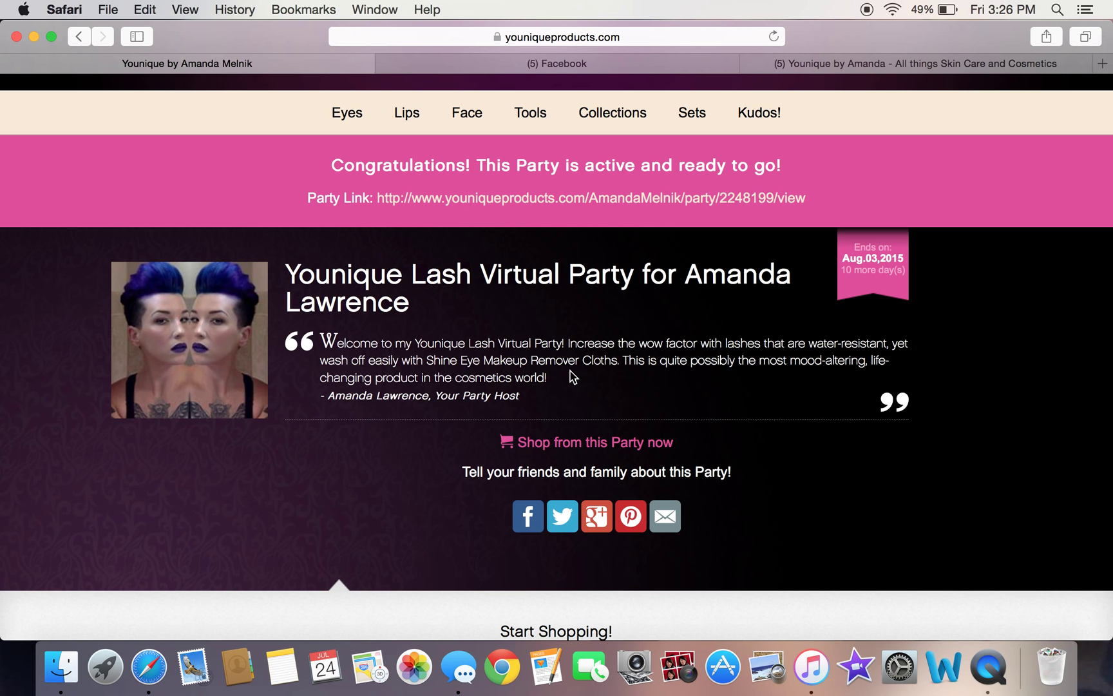
scroll(567, 379, "up", 4)
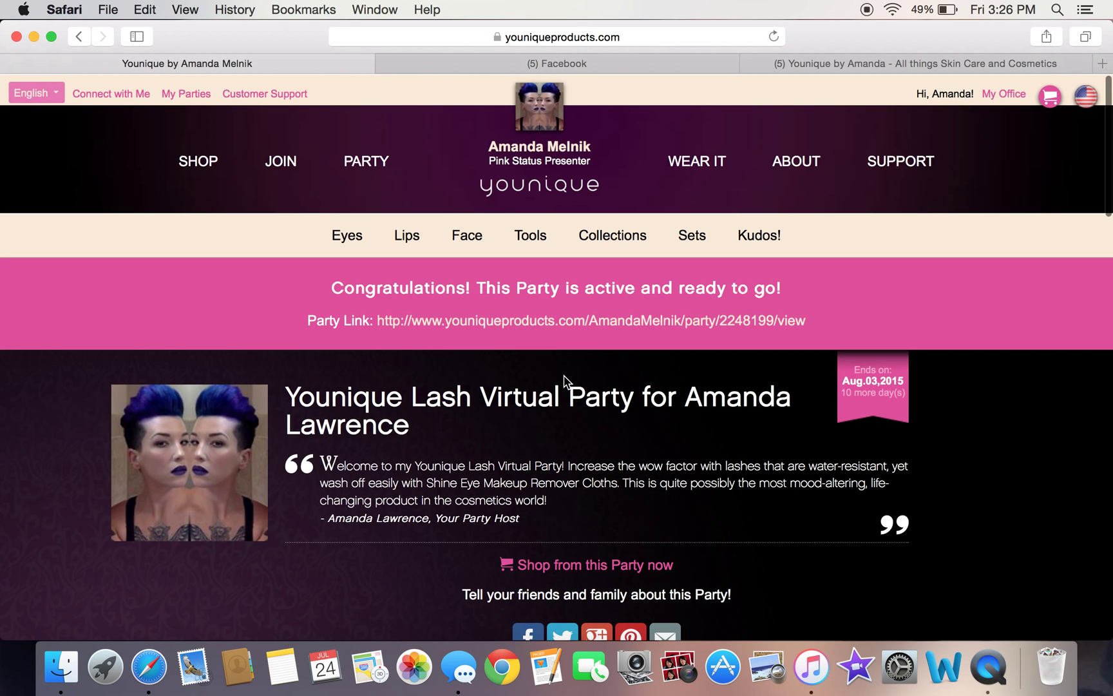
scroll(564, 380, "down", 3)
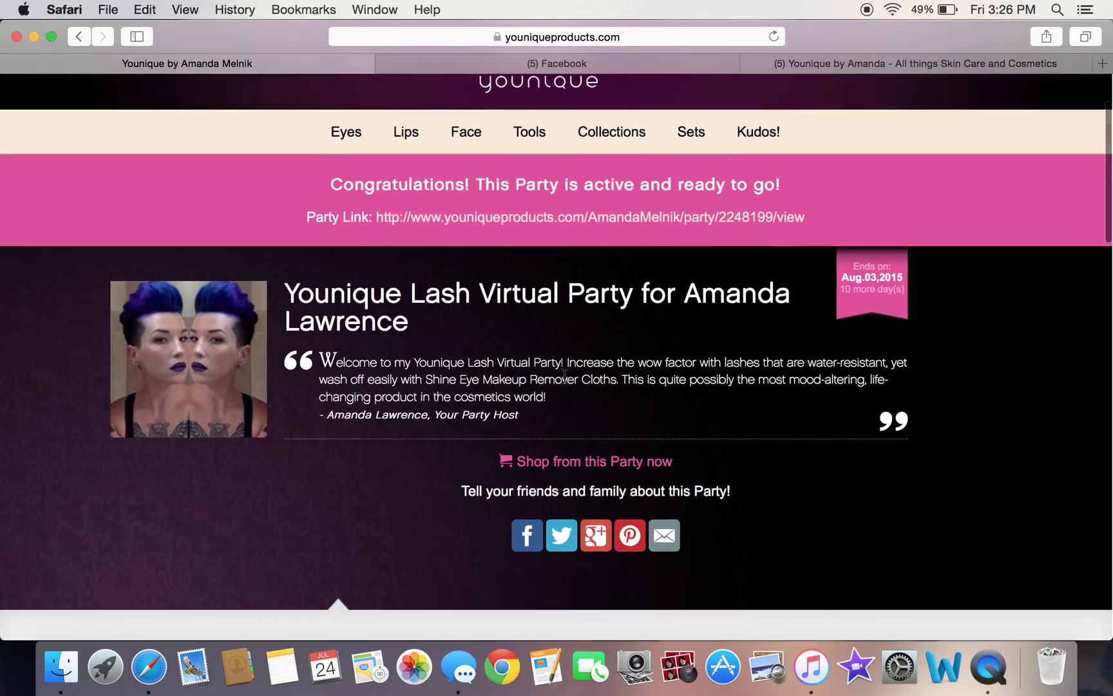
Step: Switch from the party page to Facebook and open the overview of your groups
scroll(565, 376, "down", 1)
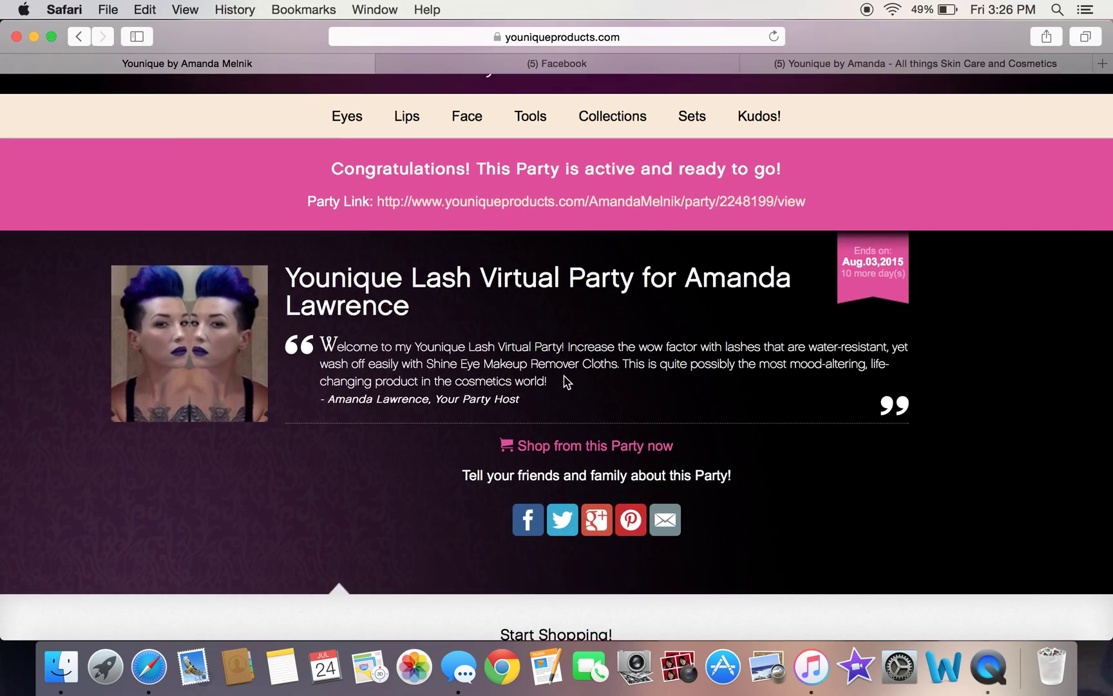
scroll(566, 381, "up", 4)
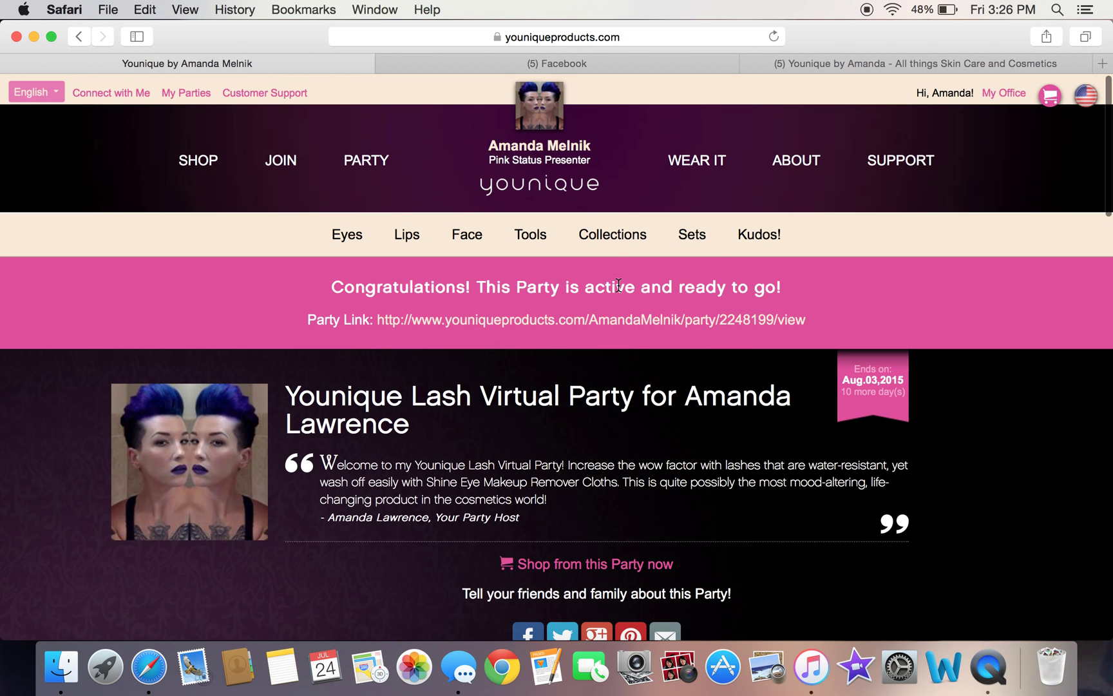
left_click(592, 62)
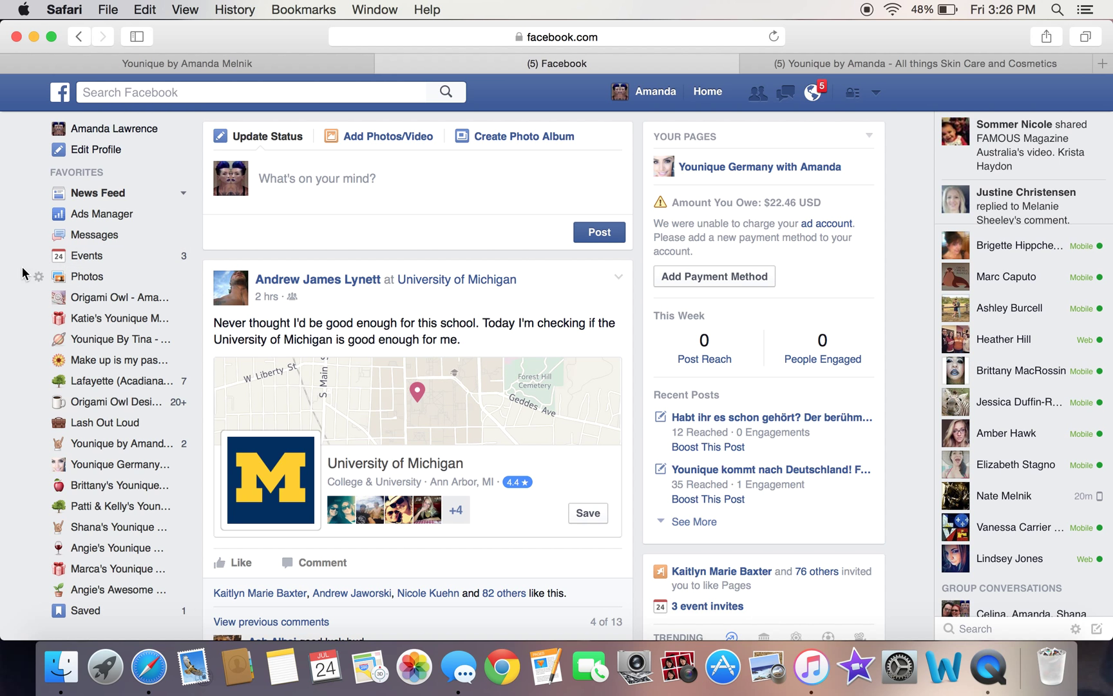
scroll(14, 276, "down", 5)
scroll(14, 275, "down", 3)
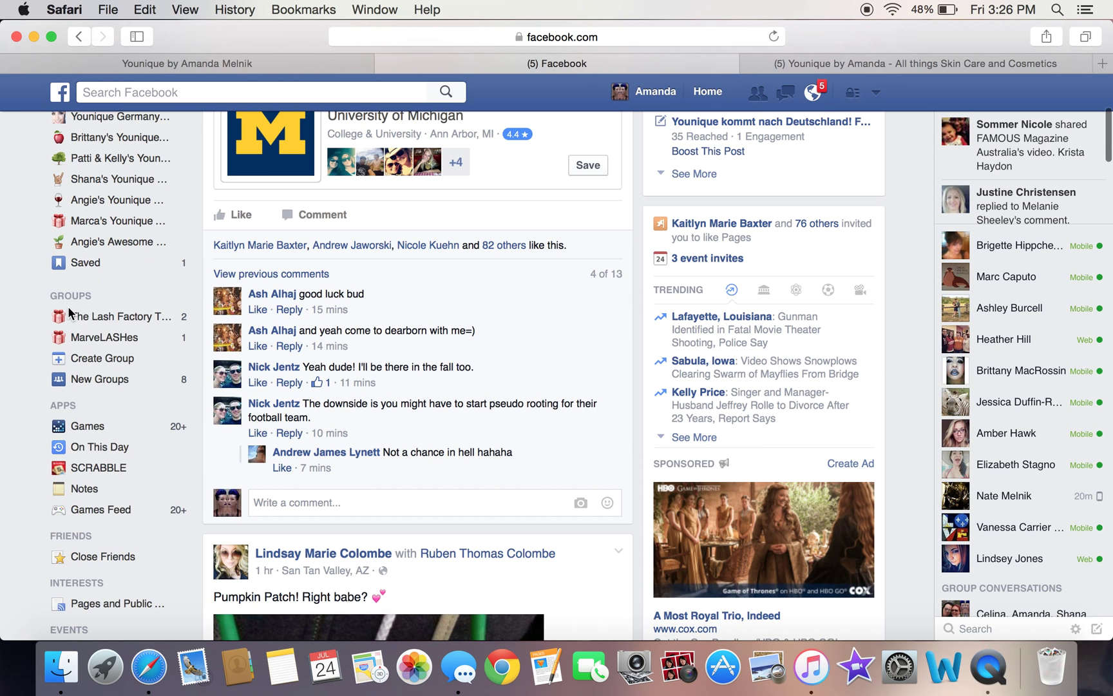
left_click(73, 300)
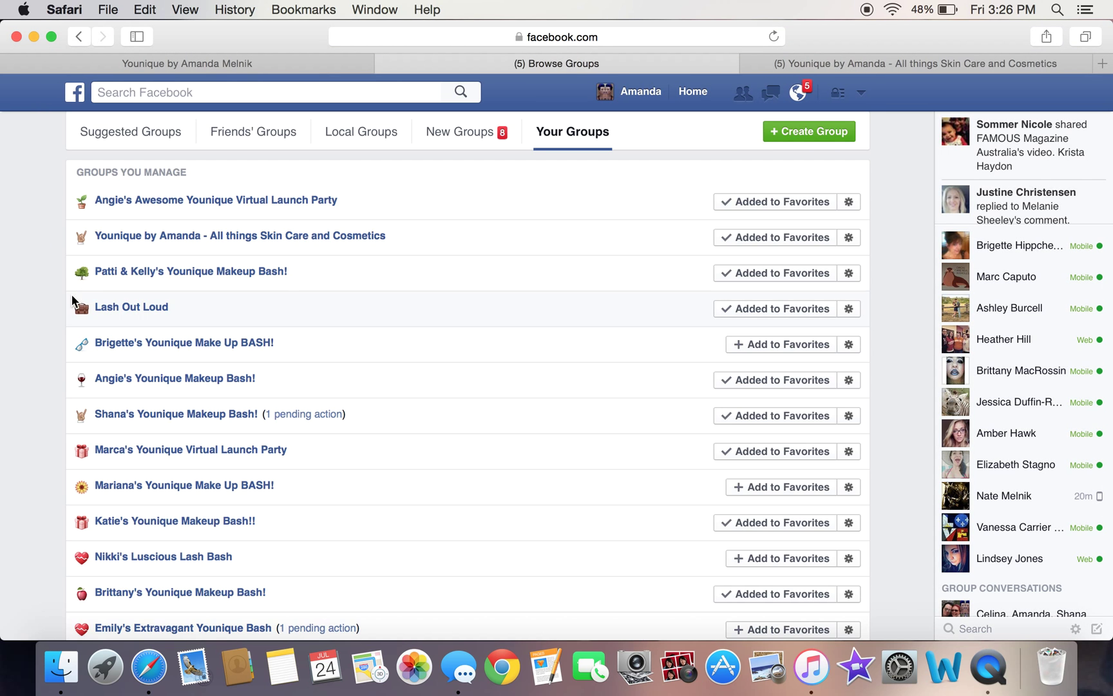
Step: Start a new closed group named with the host's first name followed by "Younique Virtual Launch Party"
left_click(826, 132)
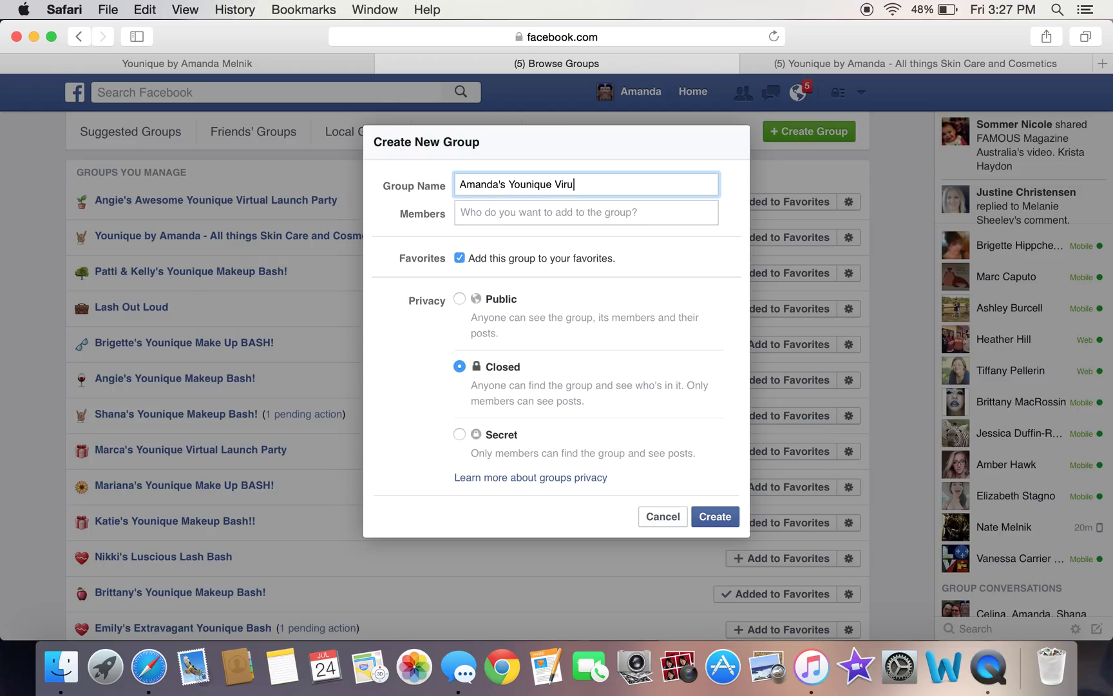
type("al Launch Party")
key("Tab")
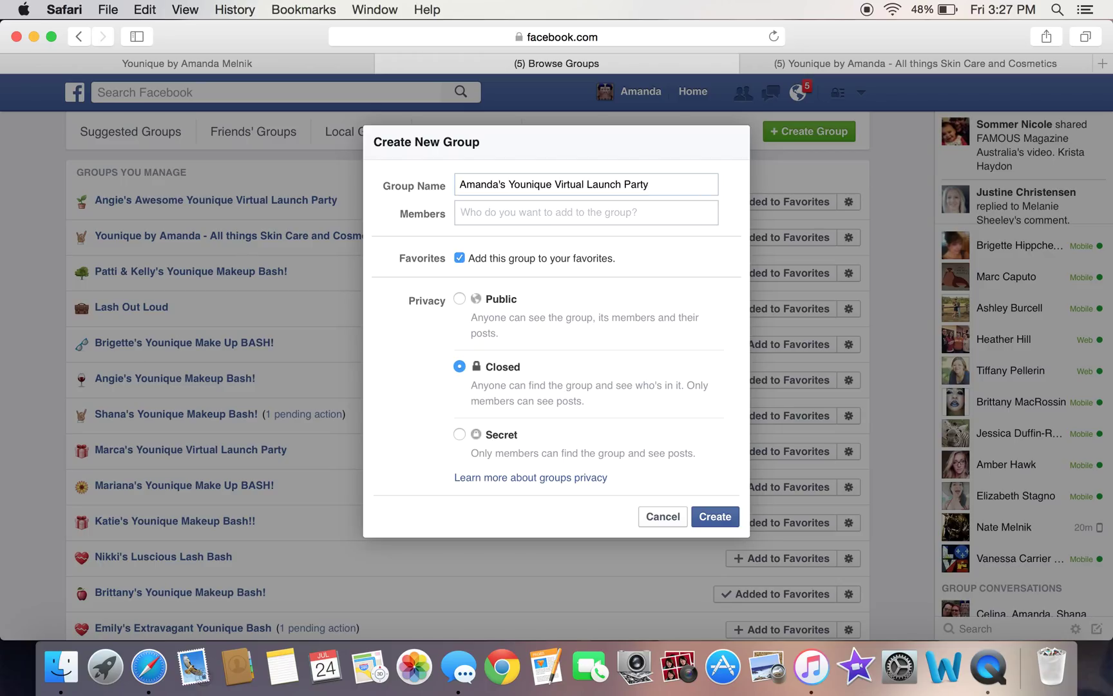
left_click(716, 517)
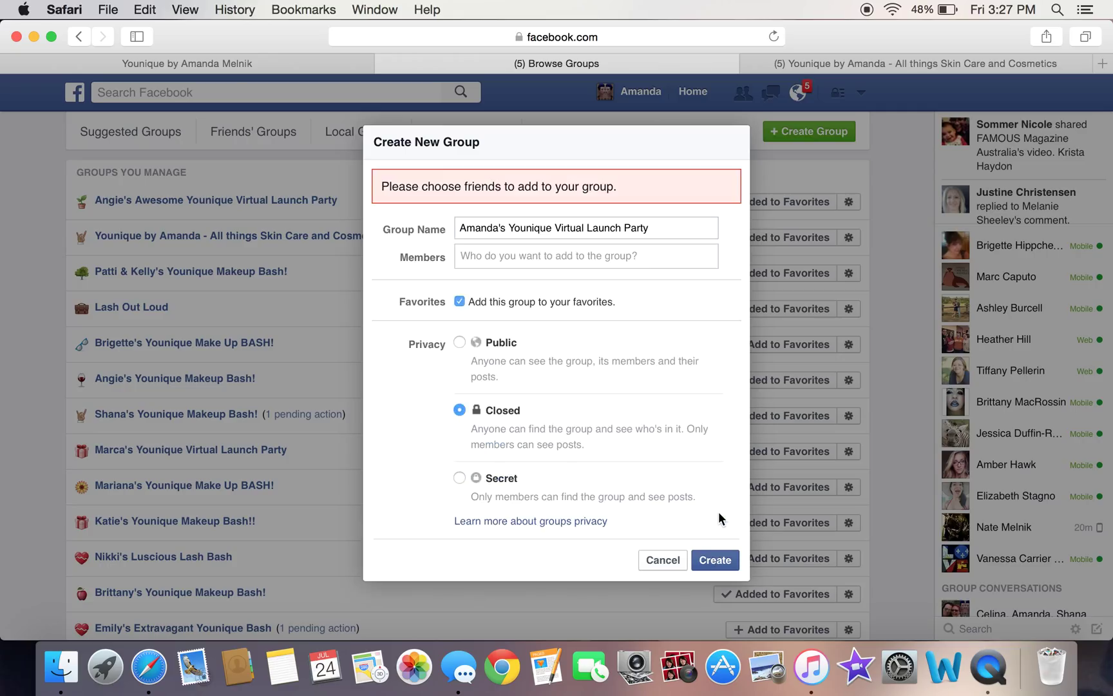
Step: Add a friend as the group's member and create the group with the red cup icon
left_click(493, 256)
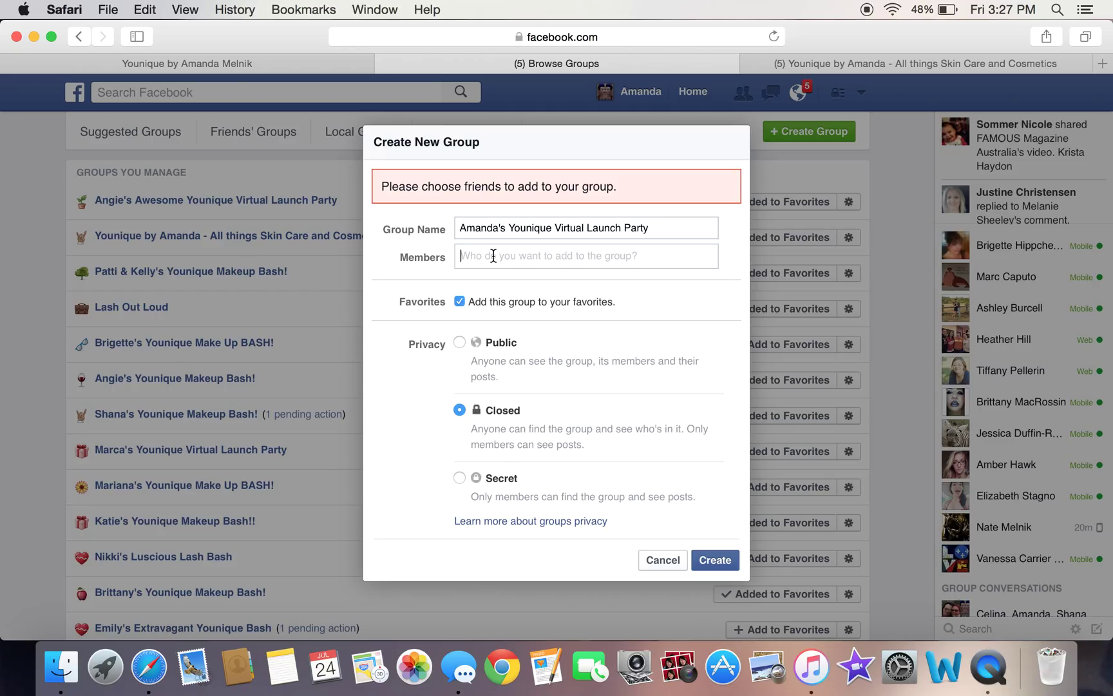
type("Nate")
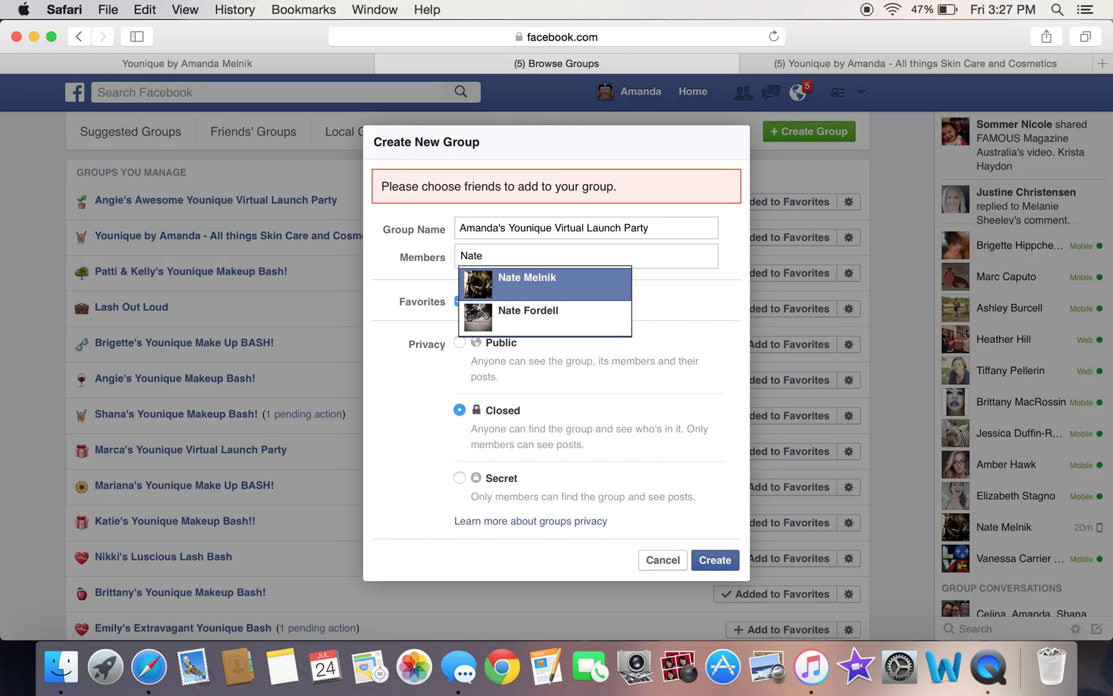
key("Return")
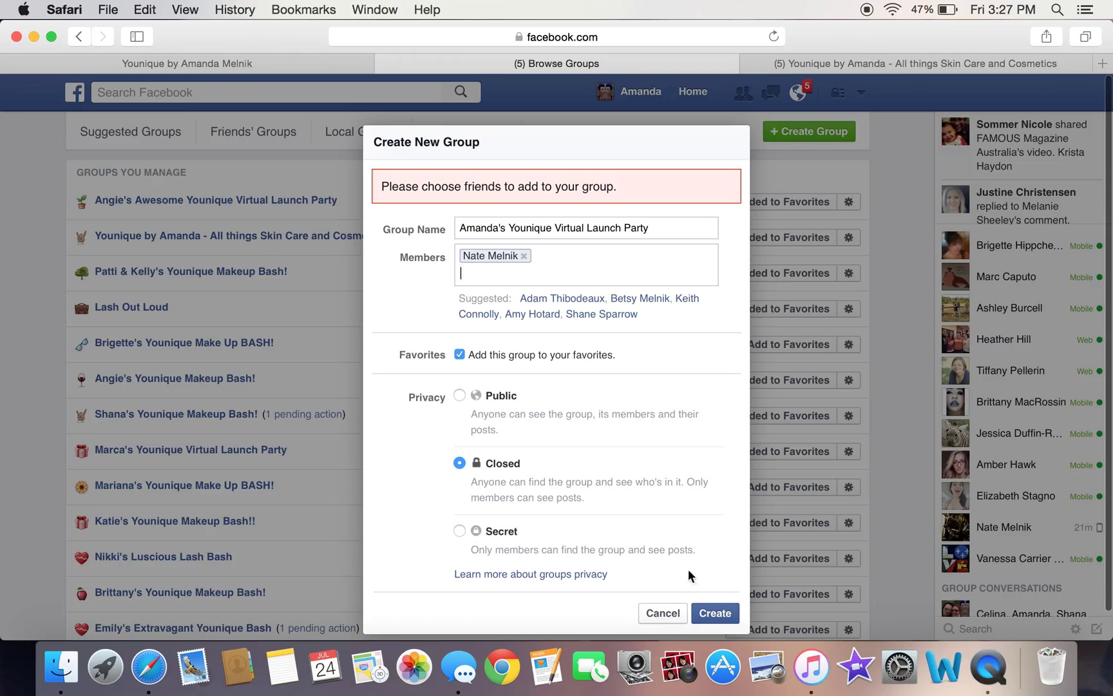
left_click(715, 615)
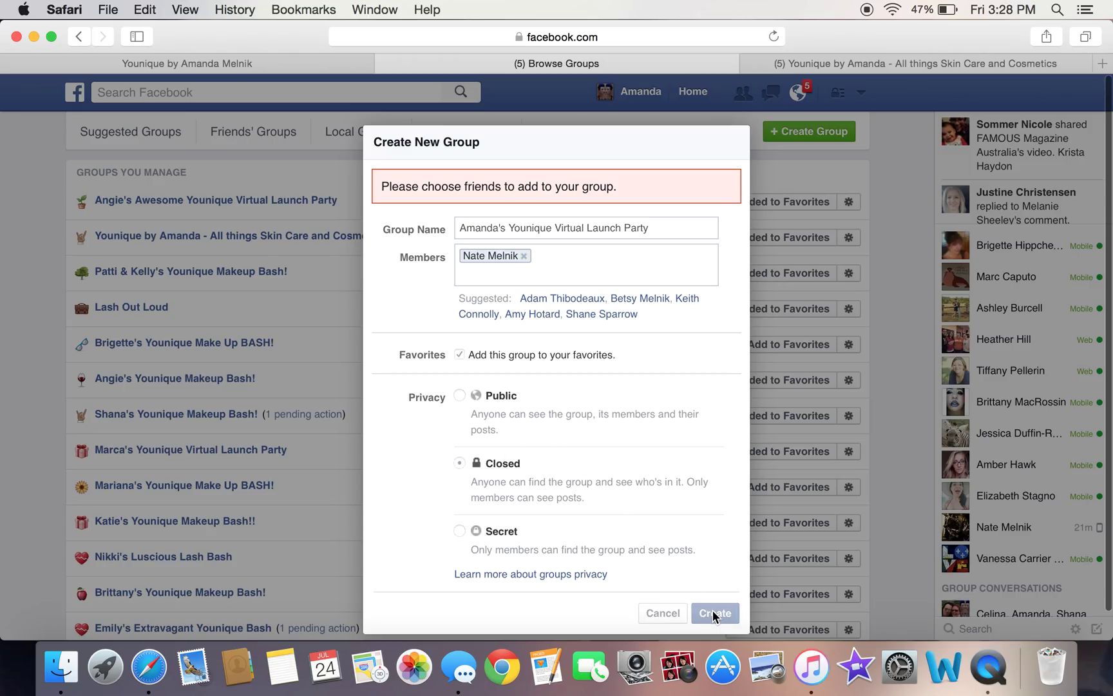
left_click(555, 341)
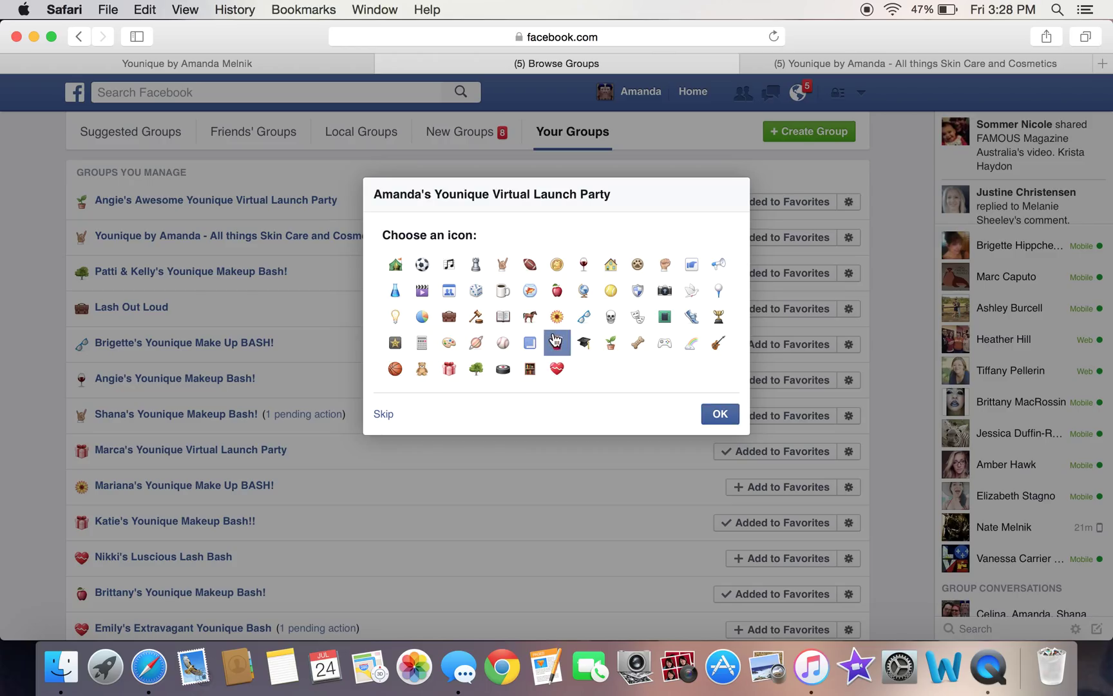
left_click(726, 423)
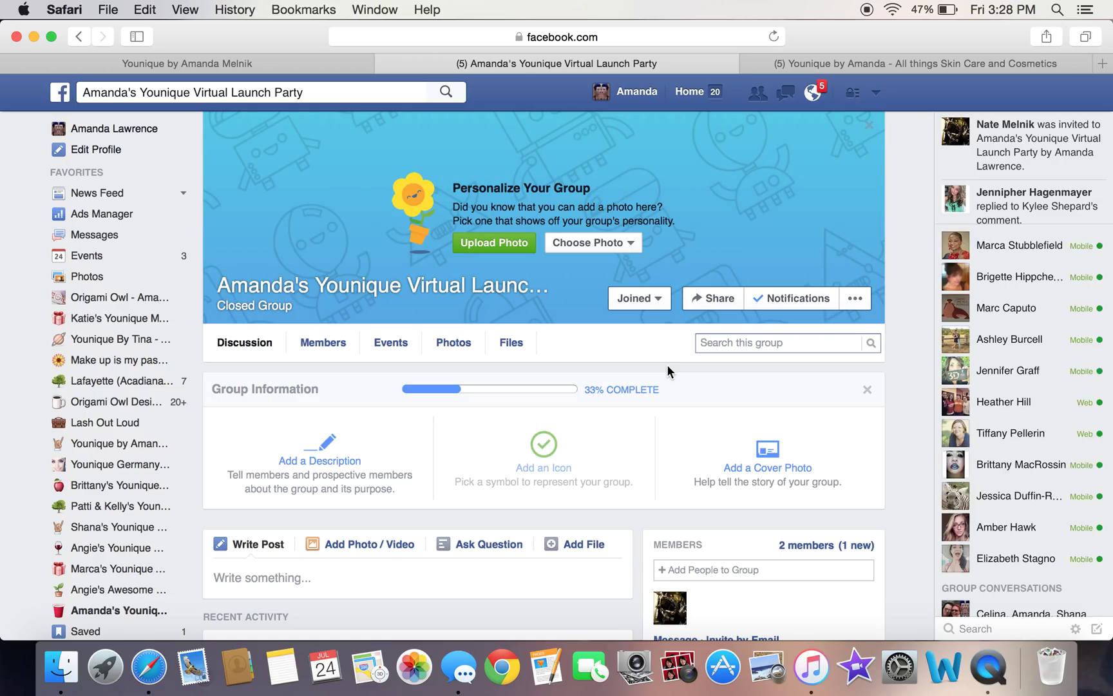
Step: Upload the wide close-up of two brown eyes from the Younique Mascara folder as the group's cover photo
left_click(491, 243)
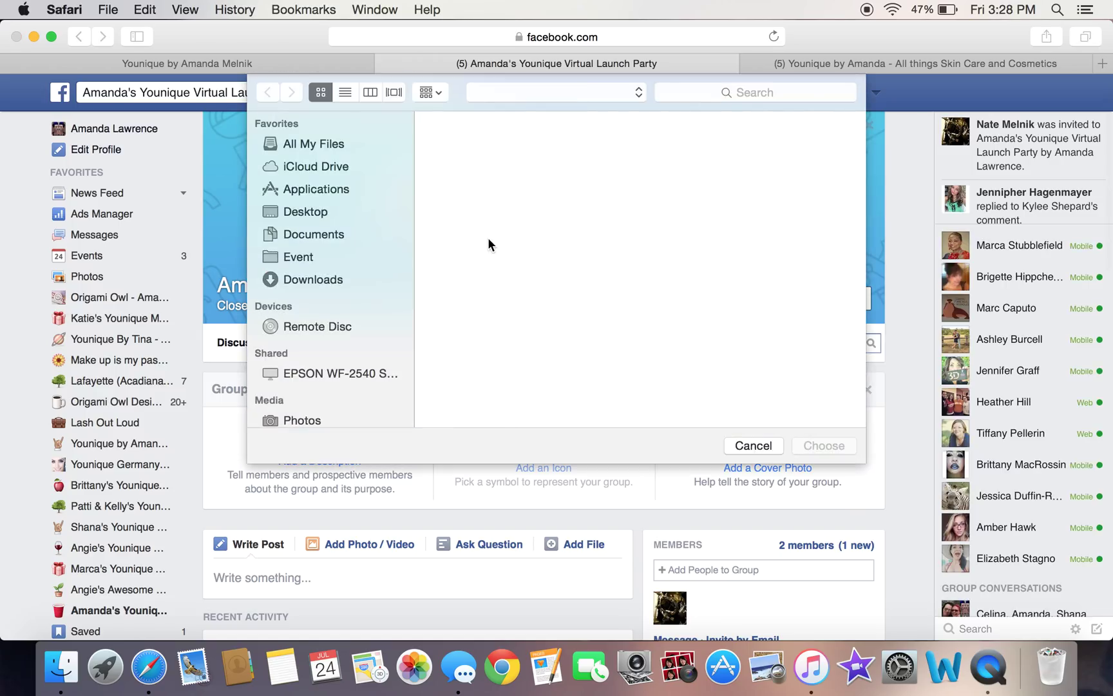
scroll(683, 248, "down", 4)
scroll(676, 263, "down", 10)
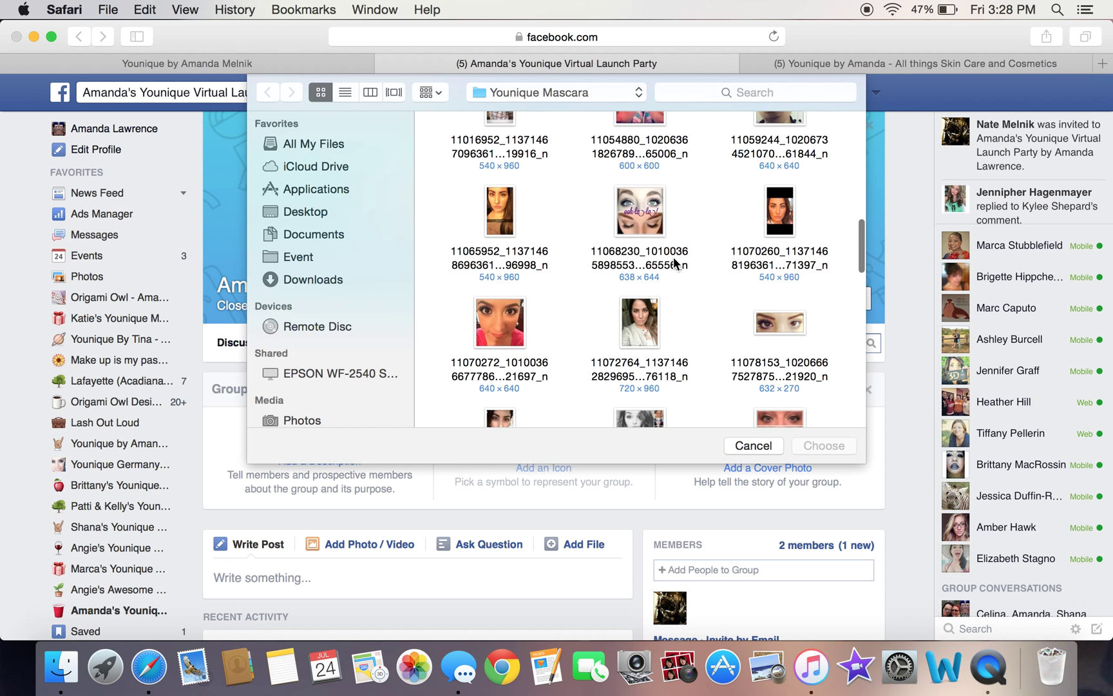
double_click(776, 326)
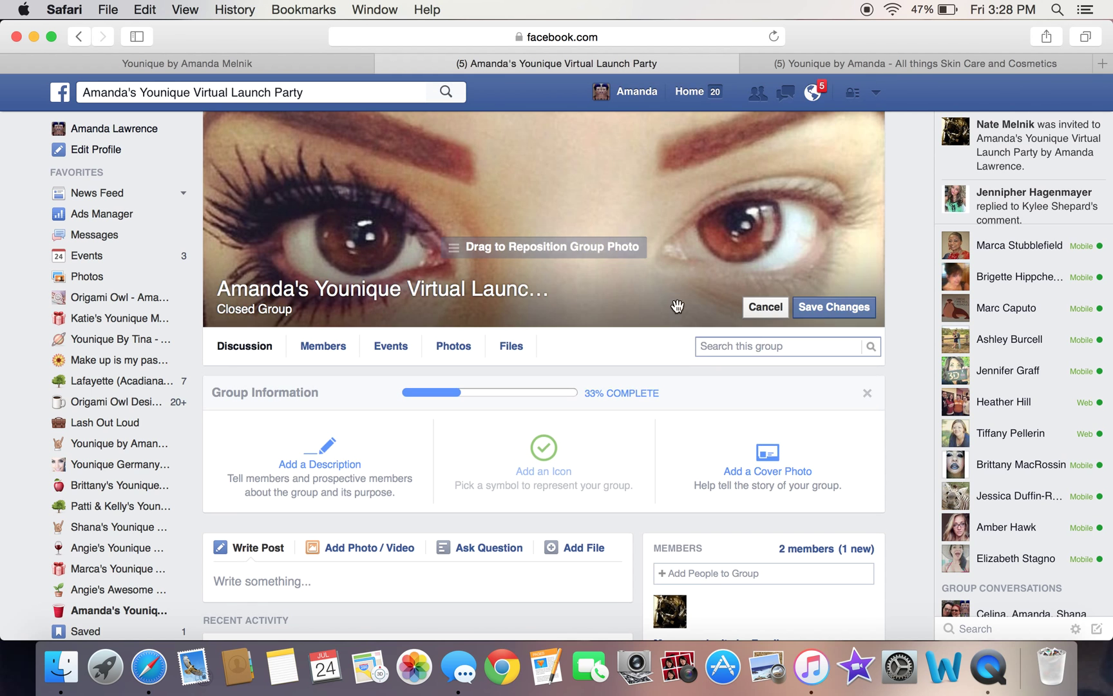
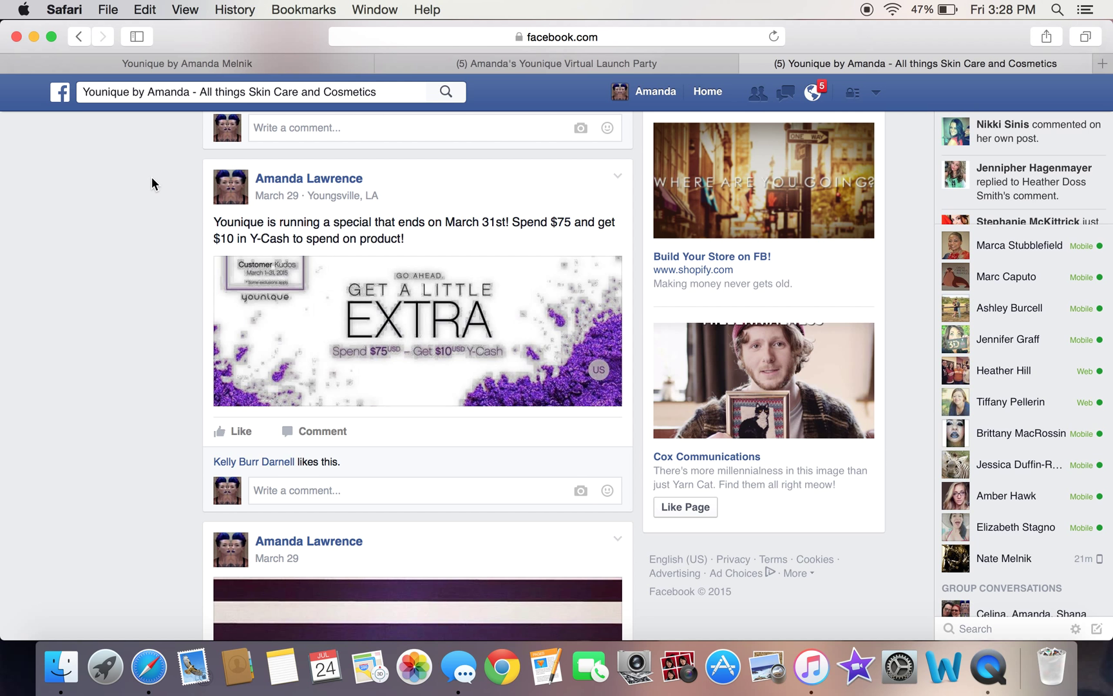
Step: In the skin care and cosmetics group, find the March 29 post welcoming guests to the 3D Fiber Lash Mascara Bash and copy its full text
scroll(152, 178, "down", 6)
scroll(152, 178, "up", 5)
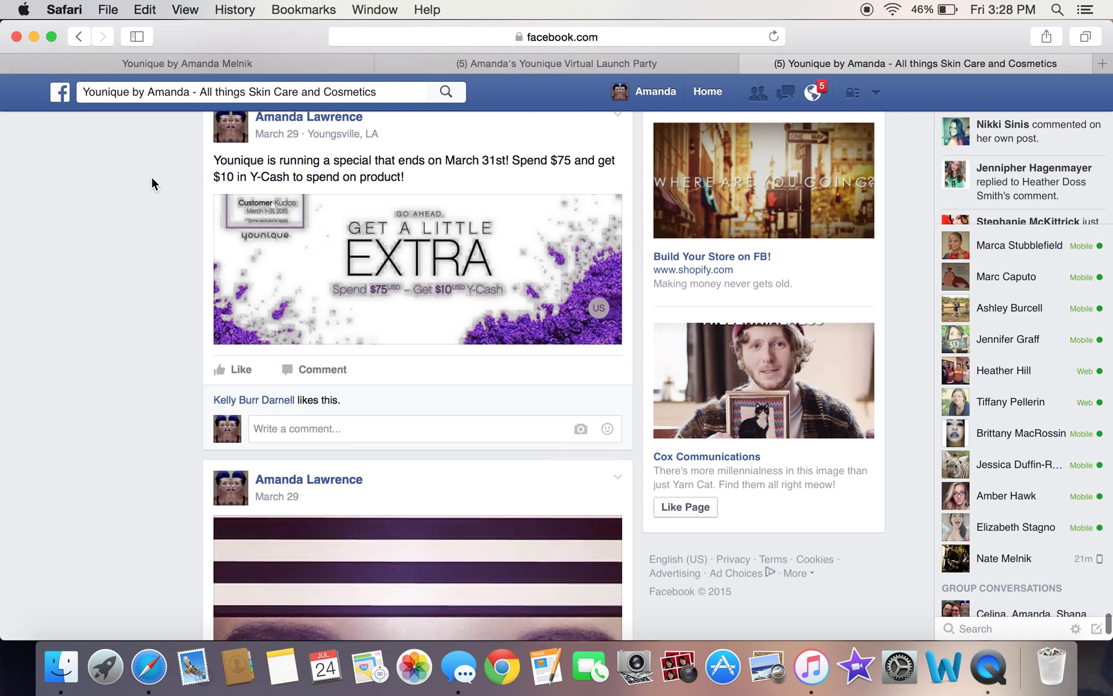
scroll(152, 178, "up", 15)
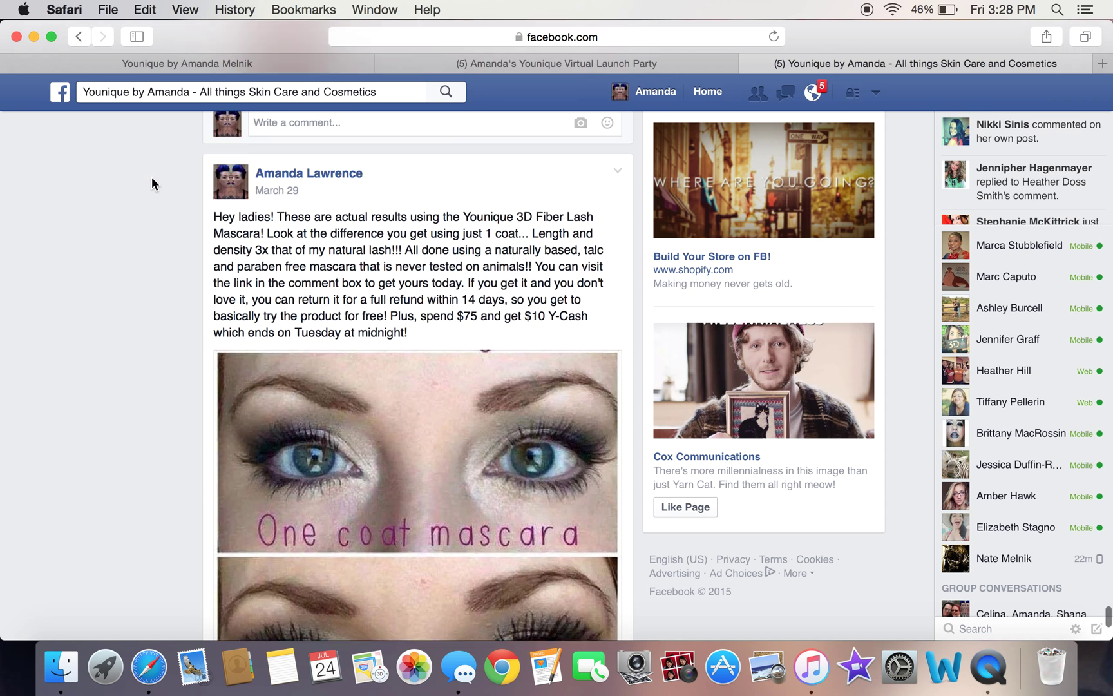
scroll(151, 184, "up", 5)
scroll(151, 178, "up", 3)
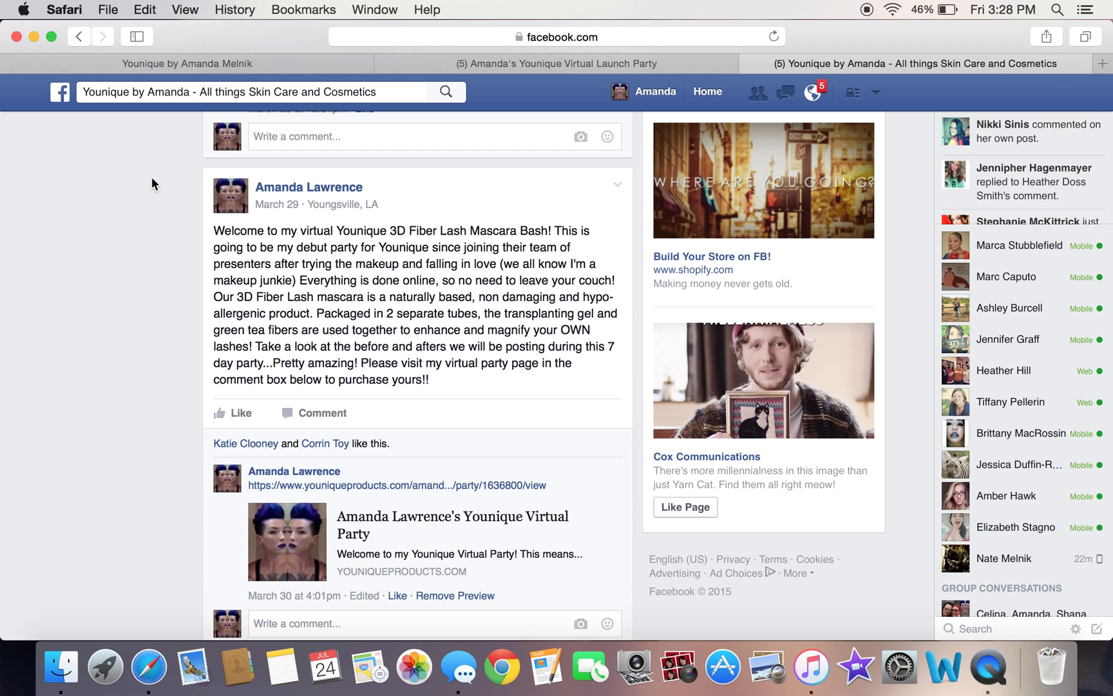
left_click_drag(438, 381, 245, 228)
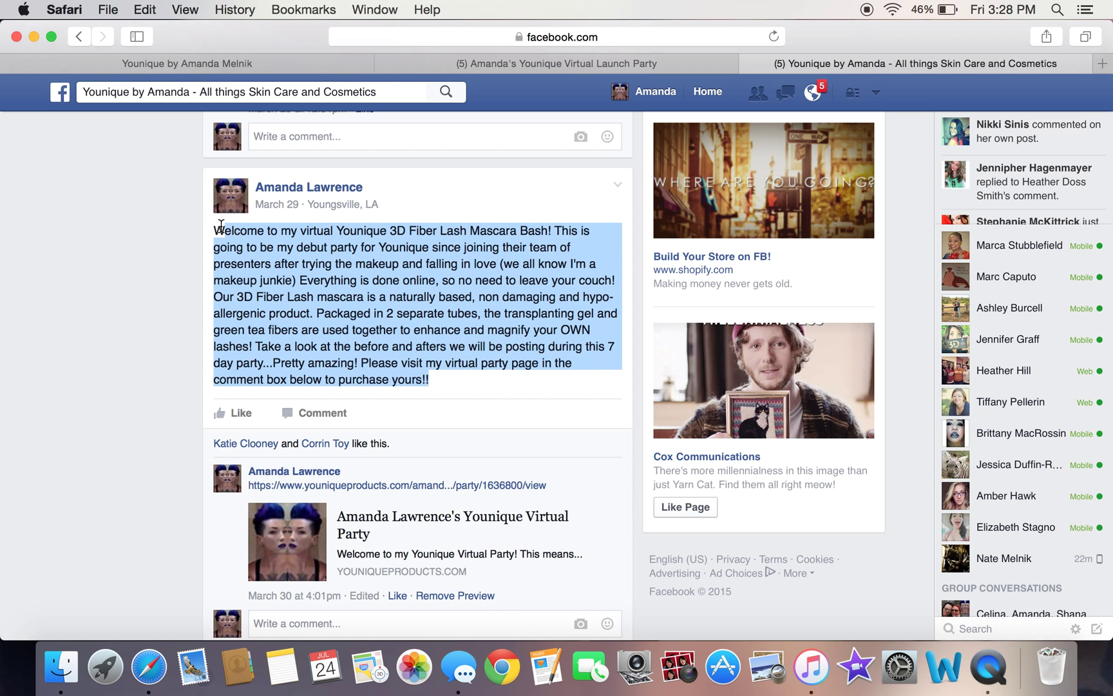
mouse_move(217, 230)
left_mouse_down()
mouse_move(422, 351)
mouse_move(480, 403)
mouse_move(171, 169)
mouse_move(211, 235)
left_mouse_up()
left_click(437, 330)
right_click(371, 230)
left_click(412, 288)
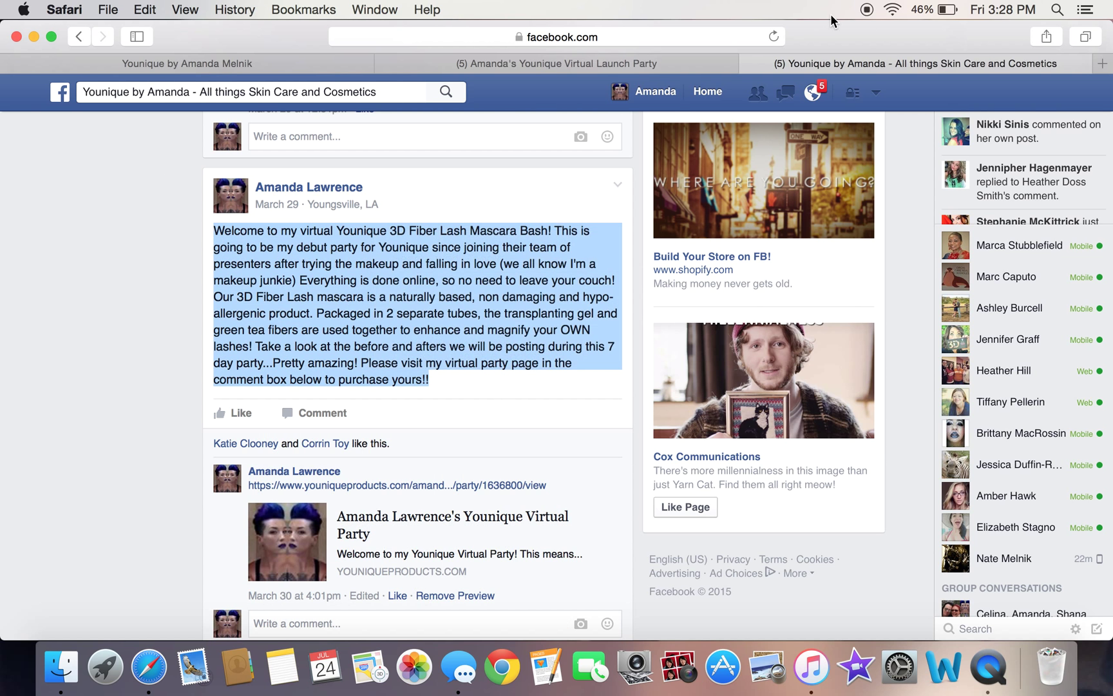
Step: Paste the copied welcome text as the description of the new launch party group and save it
left_click(635, 63)
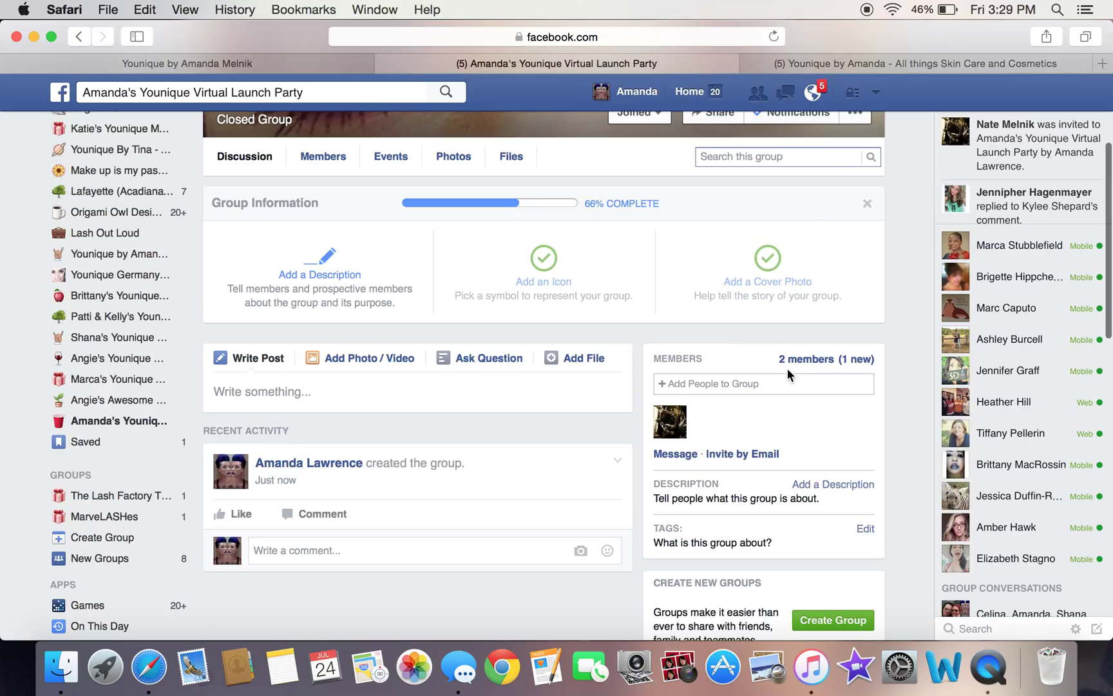
left_click(826, 485)
right_click(763, 498)
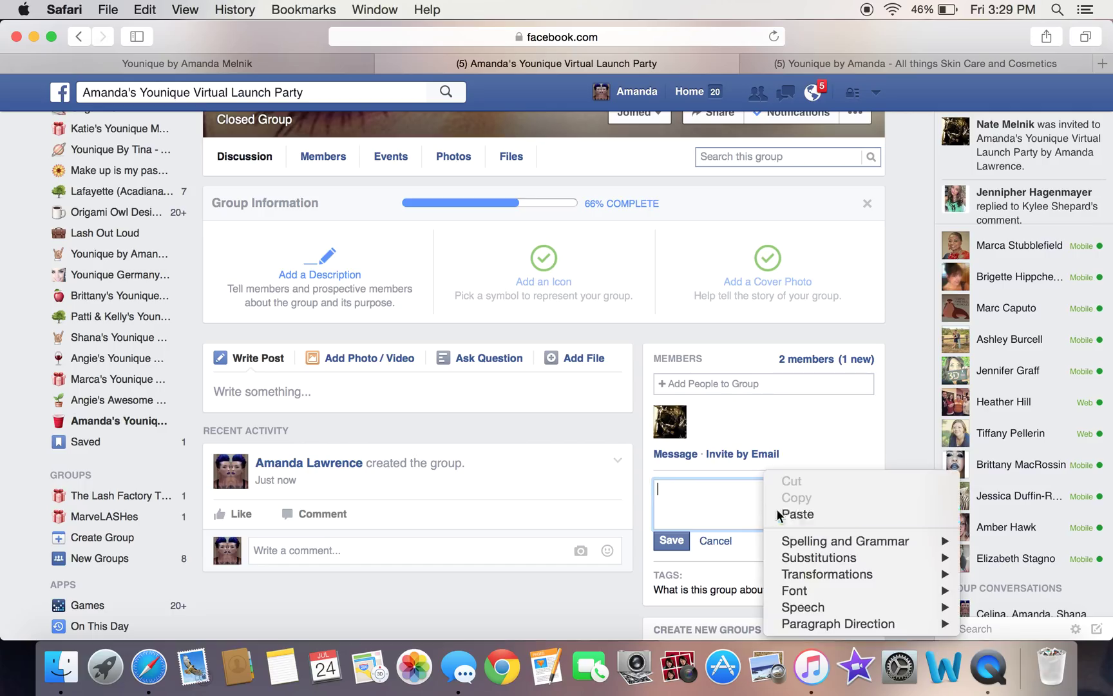
left_click(741, 513)
left_click(672, 541)
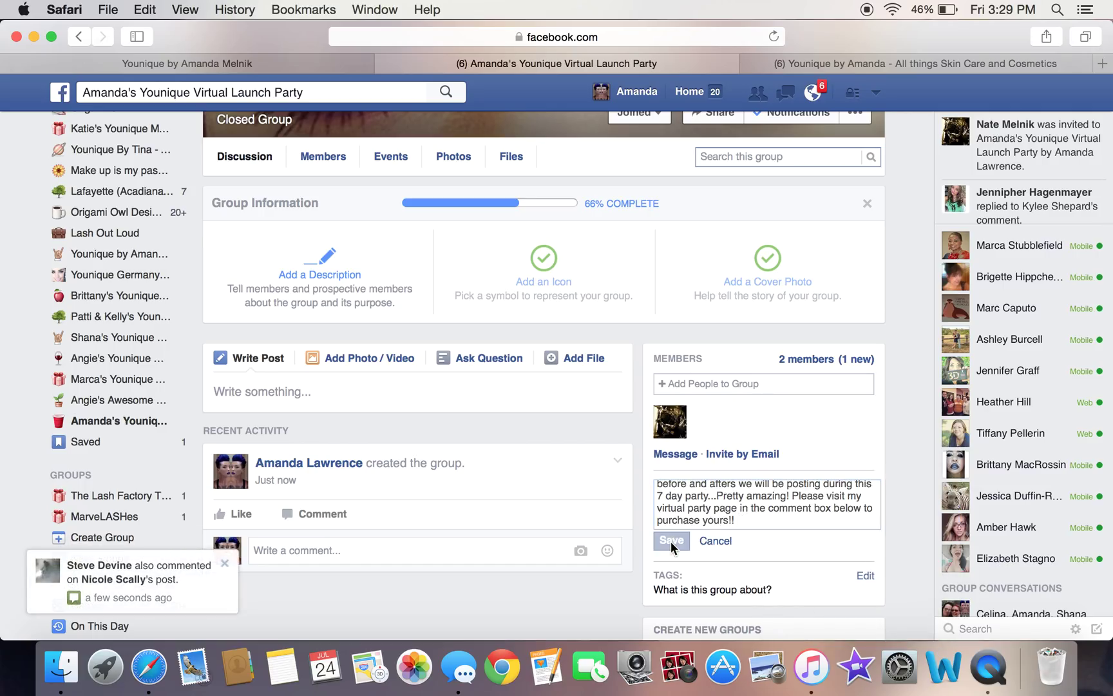
Step: Check the group's new members, and expand the description to read the whole welcome text
left_click(857, 350)
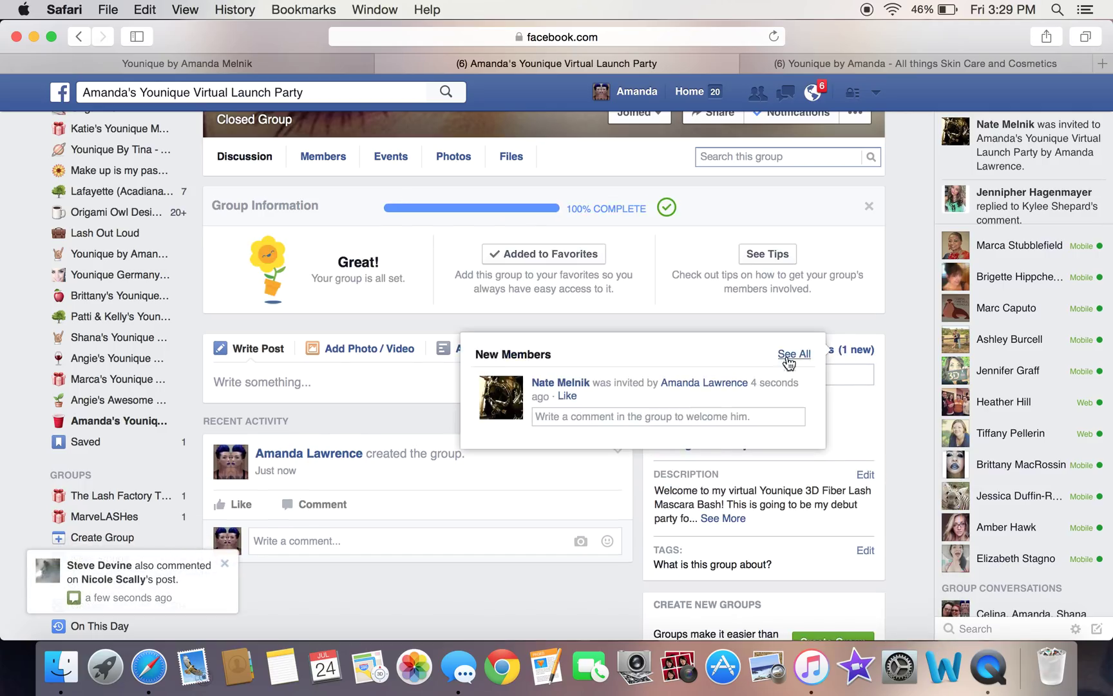
left_click(559, 545)
scroll(510, 596, "down", 1)
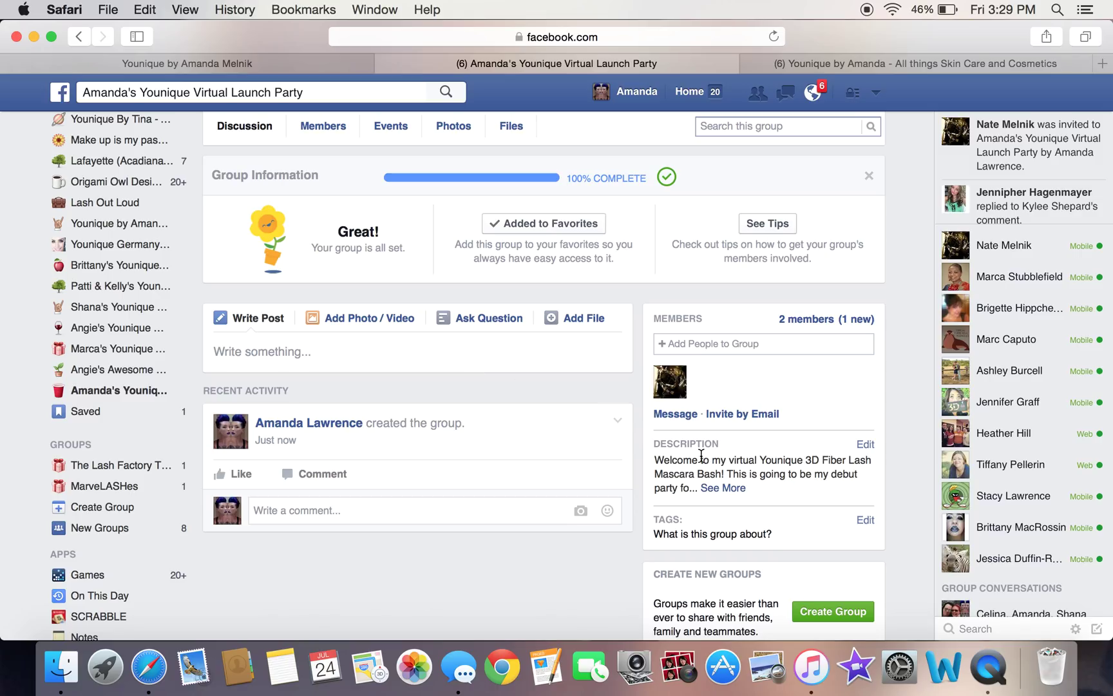
left_click(724, 488)
scroll(783, 531, "down", 3)
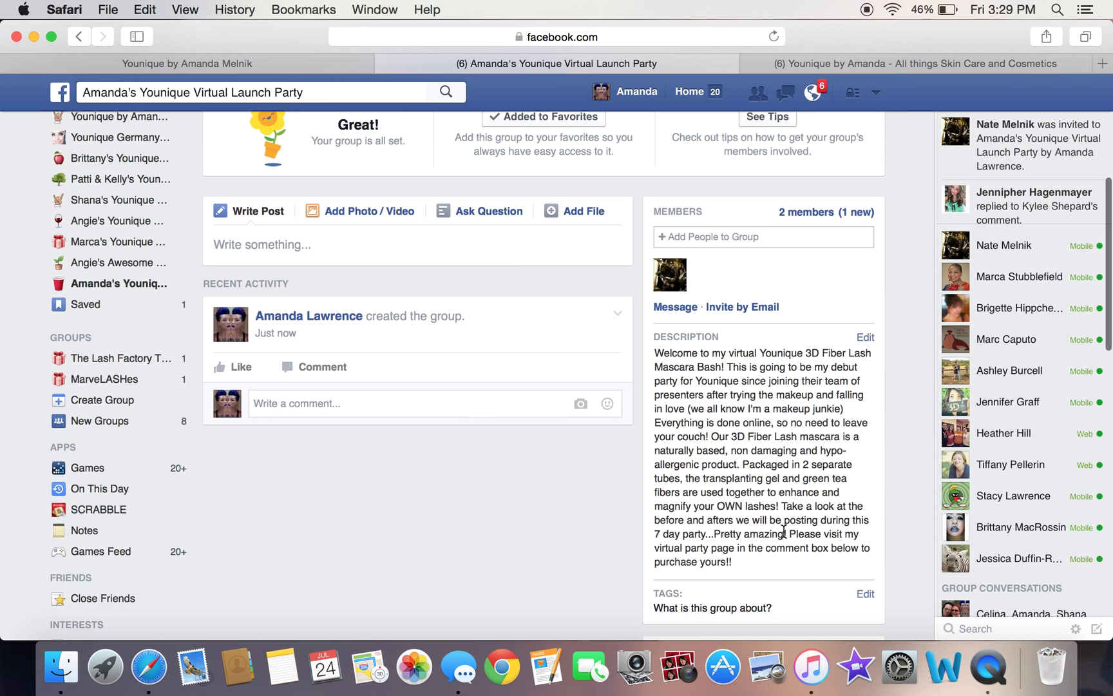
scroll(783, 531, "down", 1)
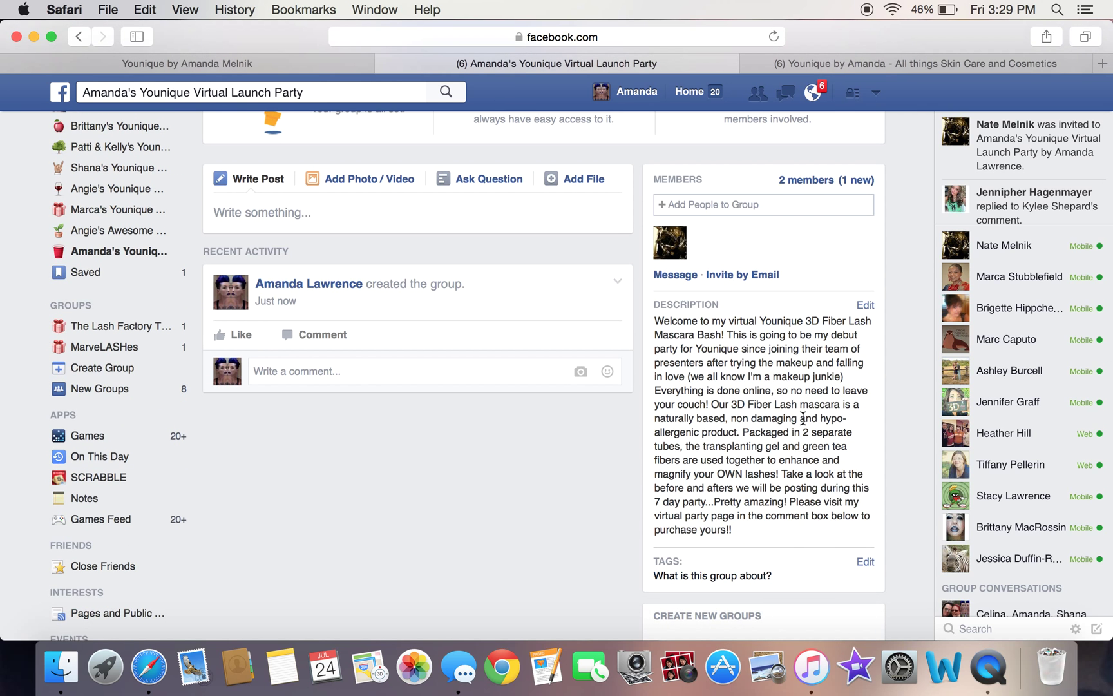
scroll(771, 406, "up", 3)
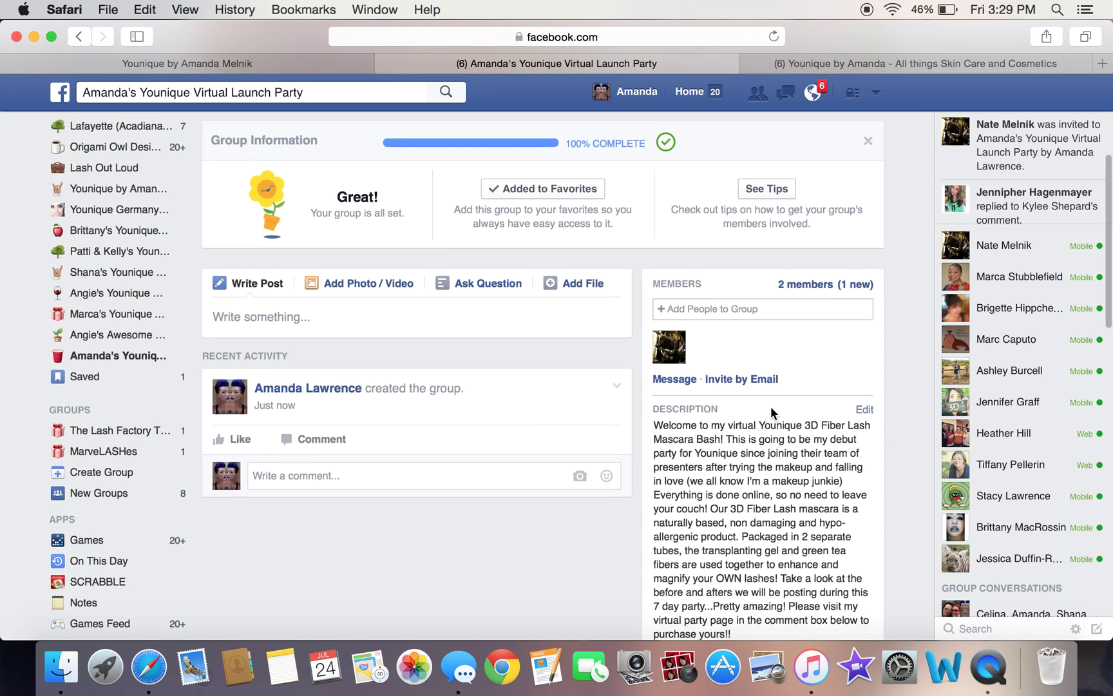
scroll(773, 412, "down", 4)
scroll(773, 413, "down", 1)
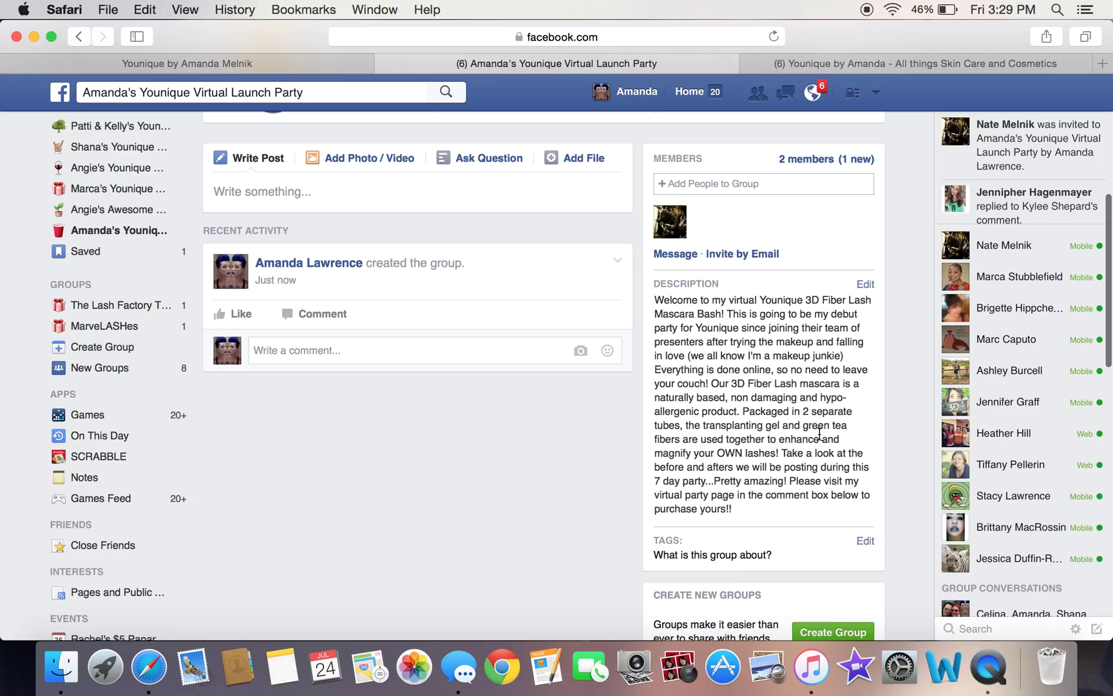
Step: Open the launch party group's description for editing and add a blank line after the welcome text
left_click(866, 284)
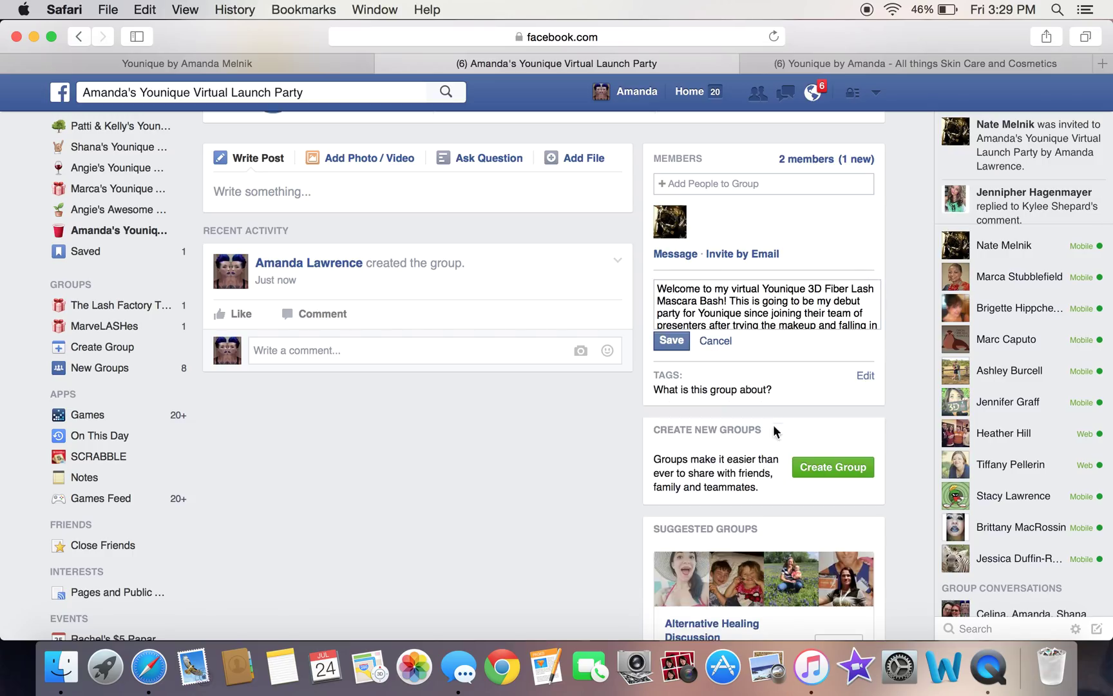
left_click(754, 312)
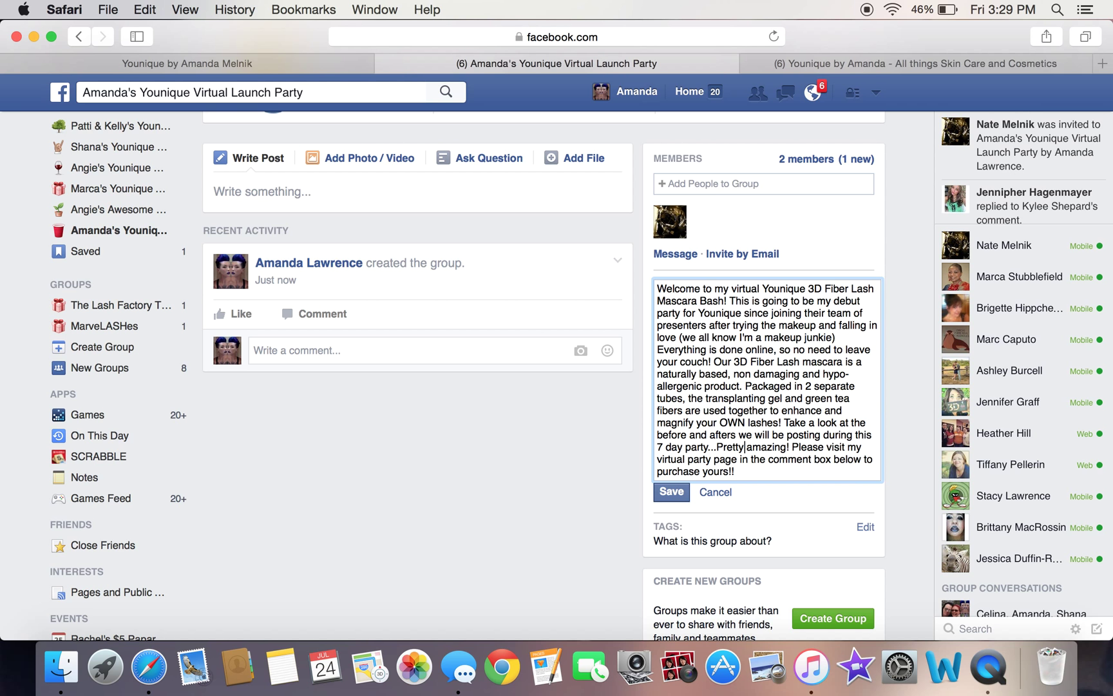
key("Return")
key("Return")
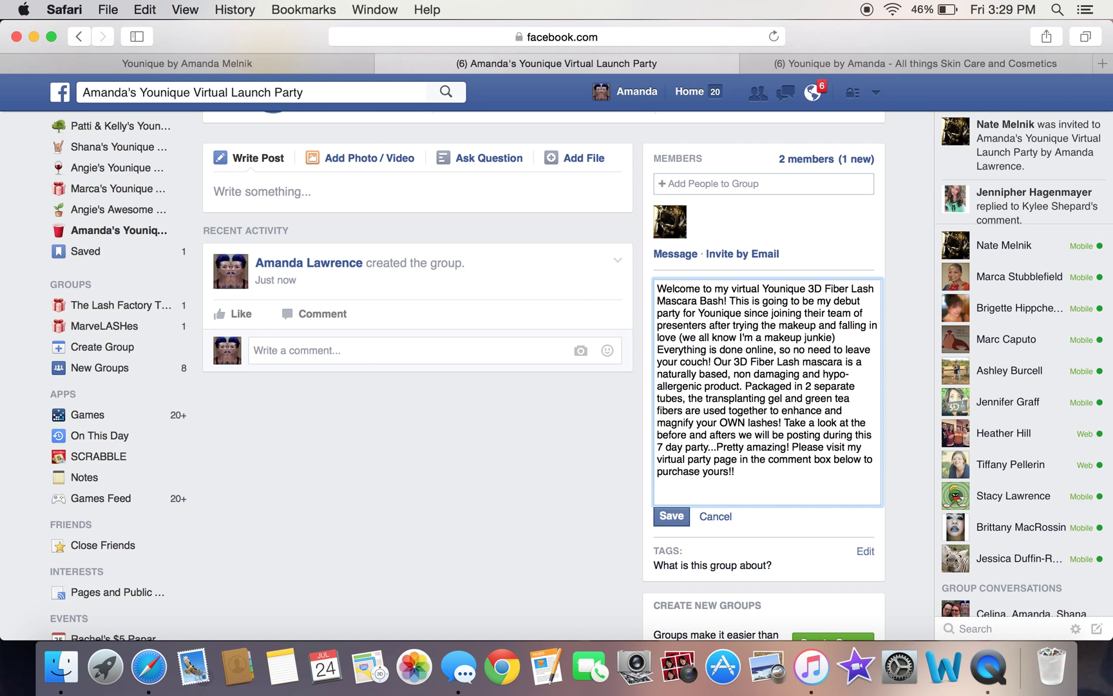
key("super+v")
scroll(773, 463, "down", 3)
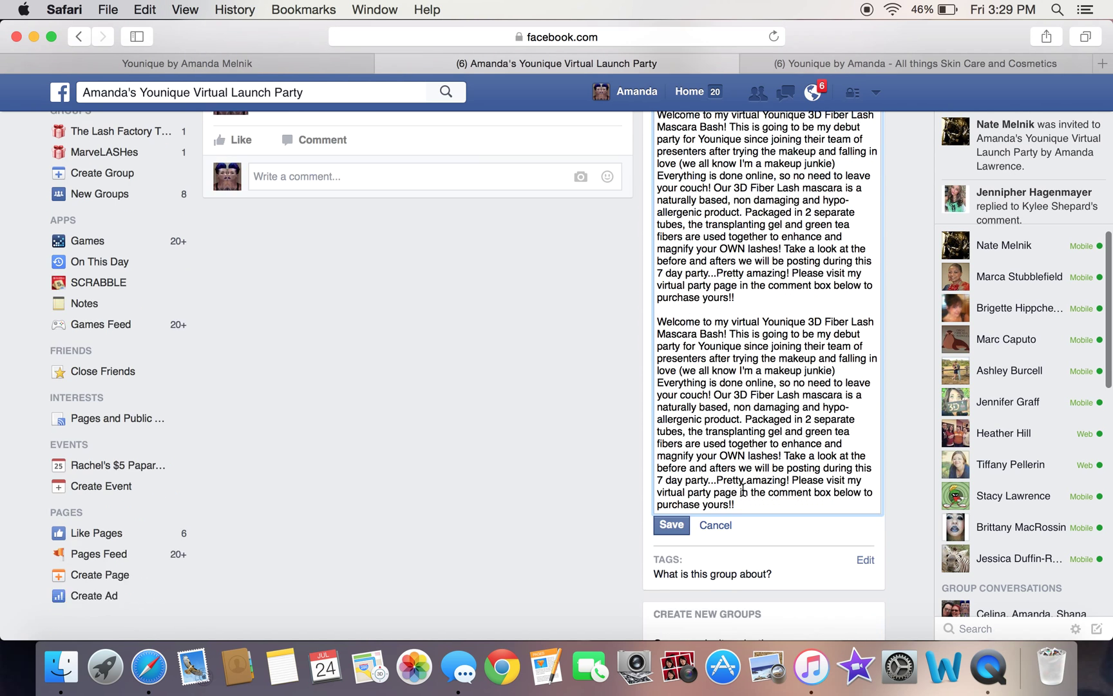
left_click_drag(751, 493, 625, 302)
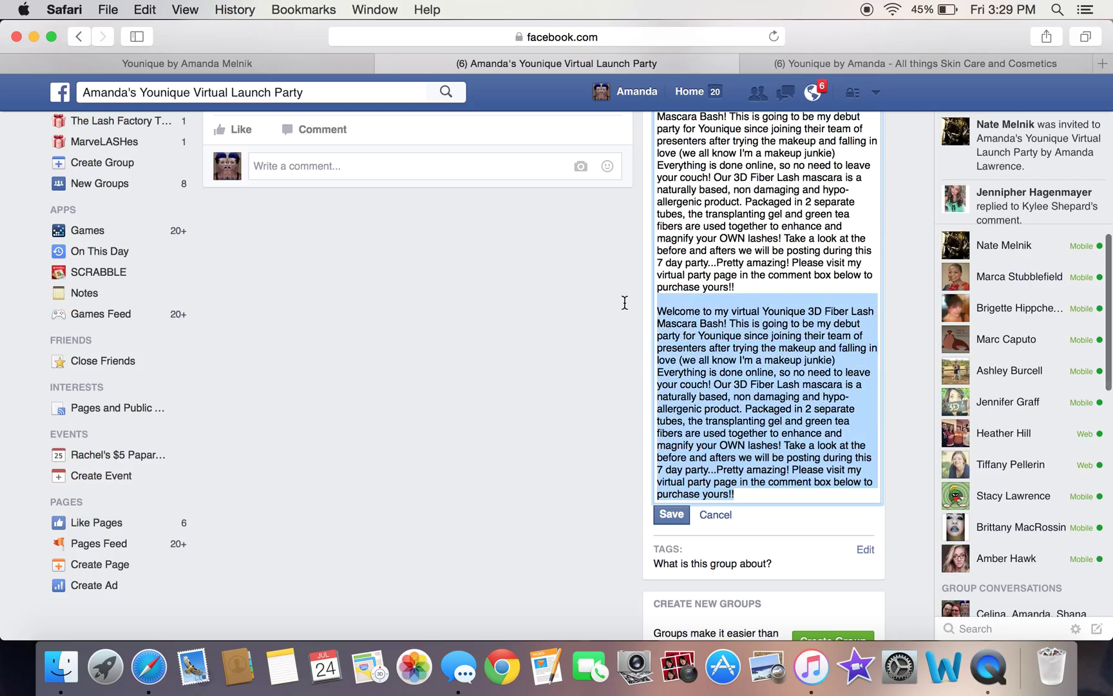
key("BackSpace")
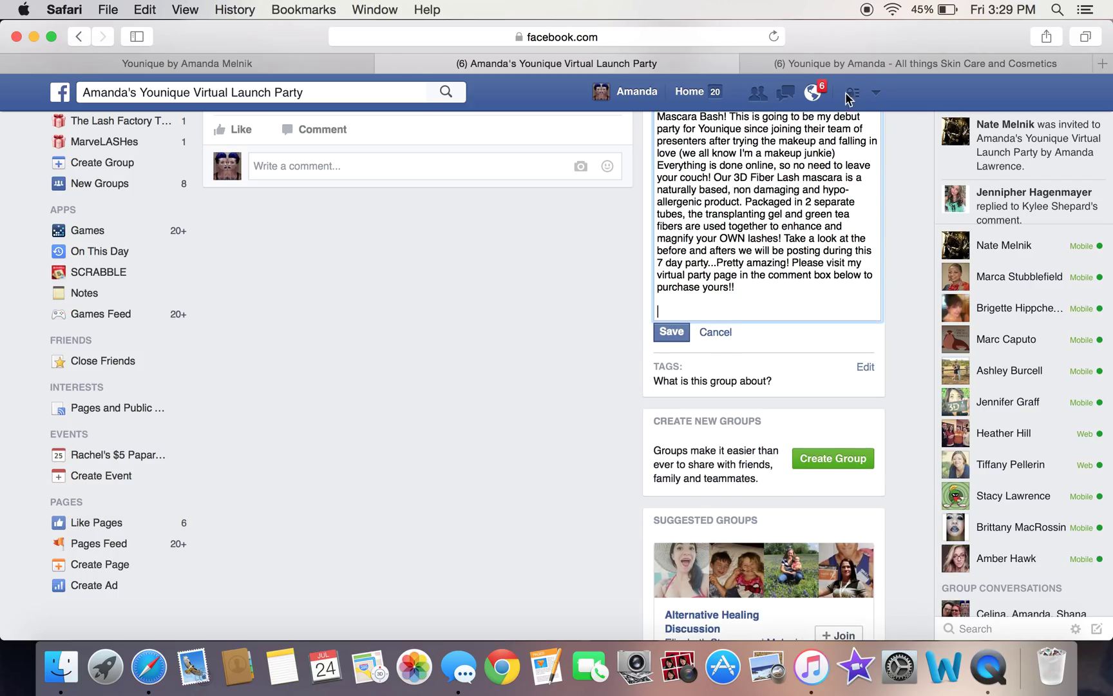
Step: Copy the web address of the active Younique Lash Virtual Party page
left_click(228, 63)
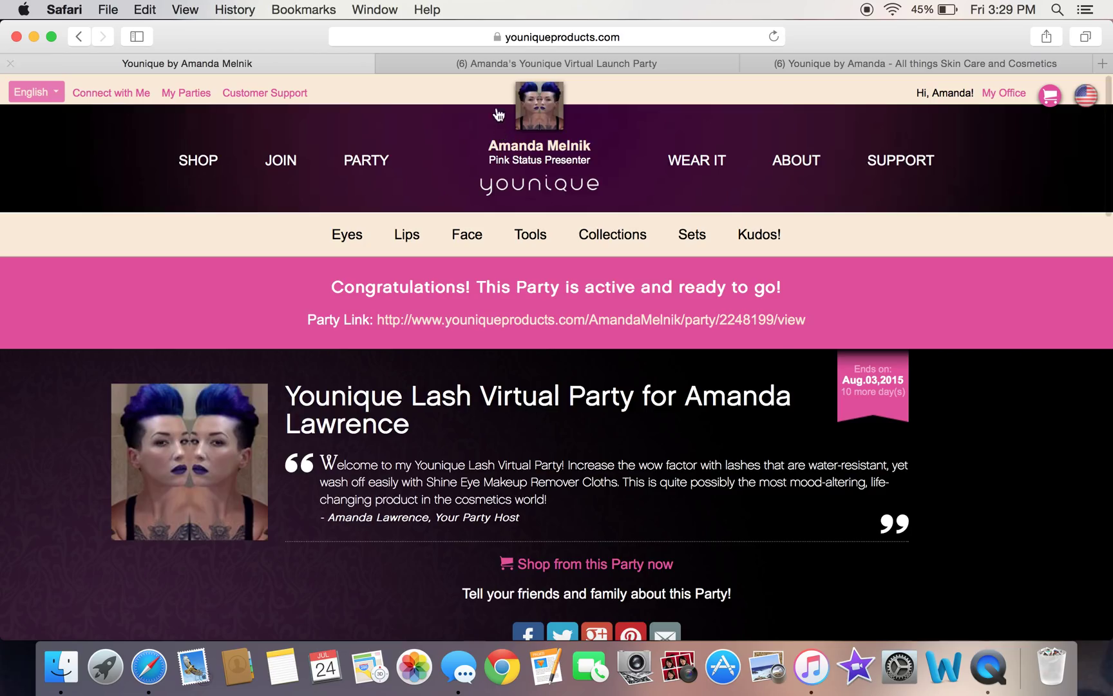
left_click(516, 34)
right_click(516, 34)
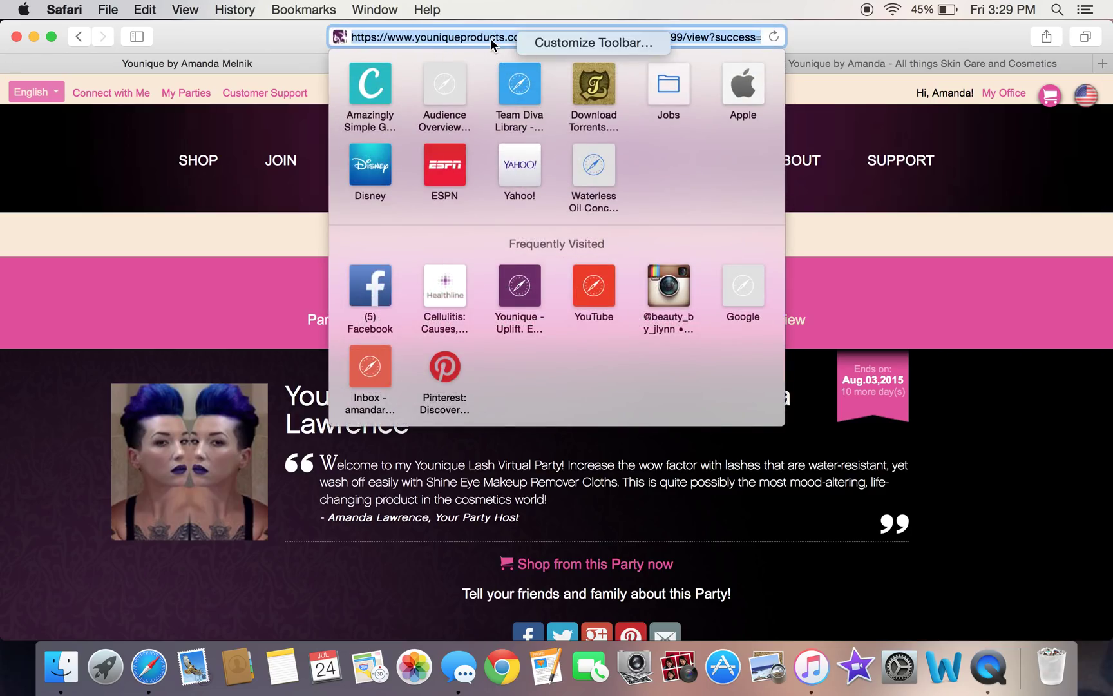
right_click(490, 38)
left_click(525, 134)
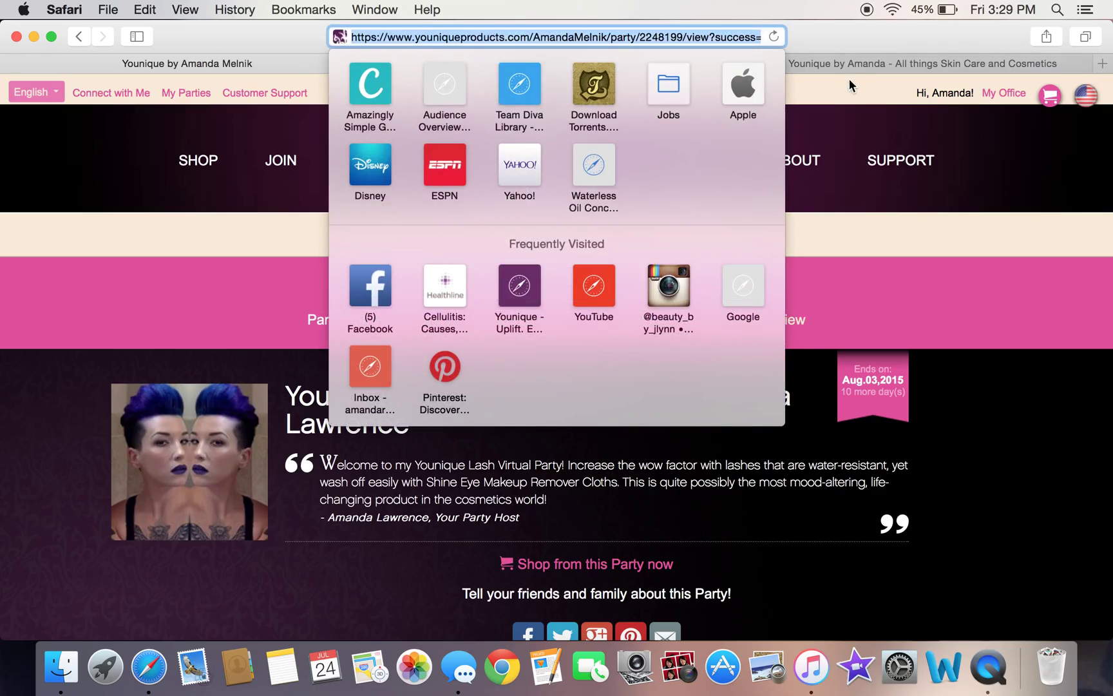
left_click(850, 58)
left_click(850, 58)
Step: Paste the party page address below the welcome text in the launch party group's description and save it
left_click(574, 59)
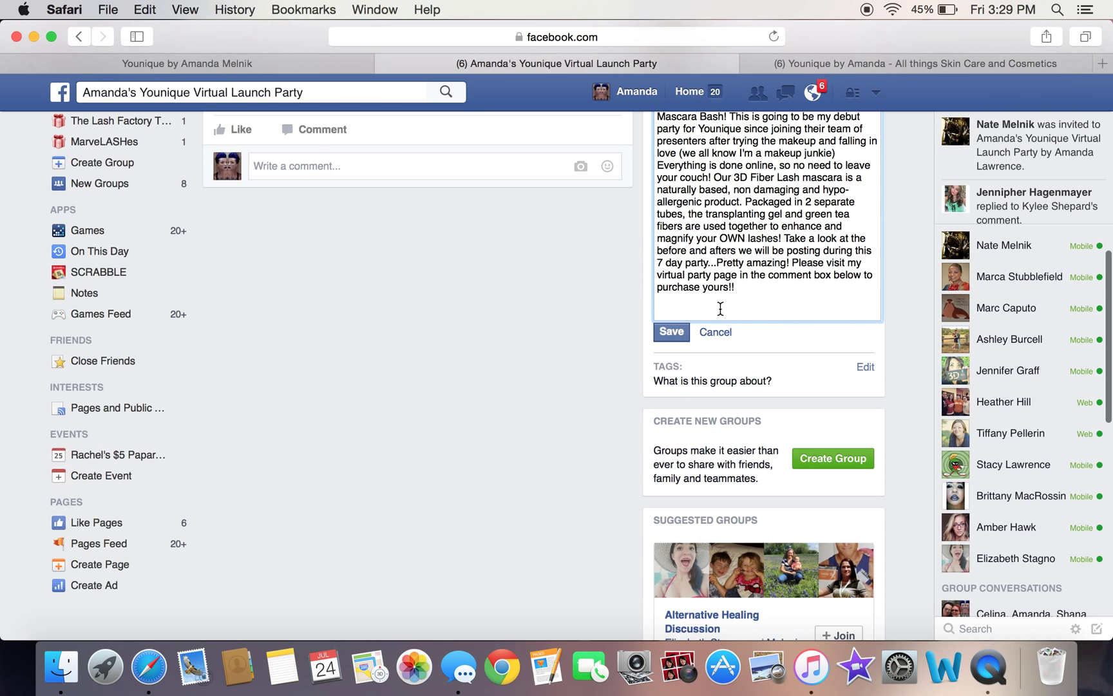
key("super+v")
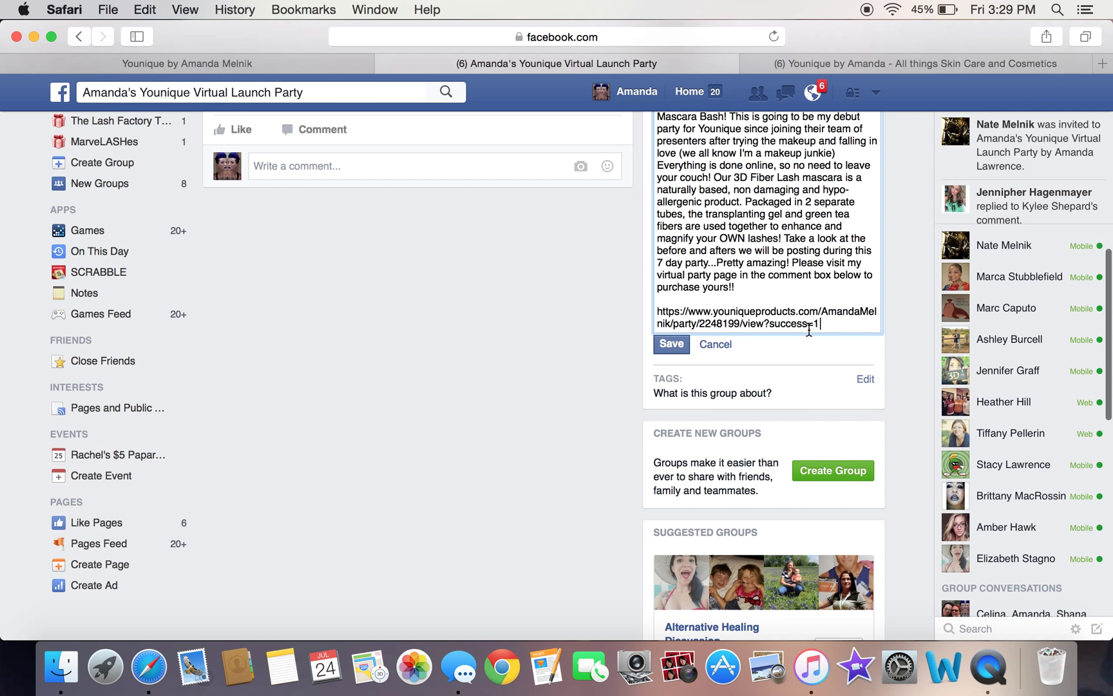
left_click(674, 344)
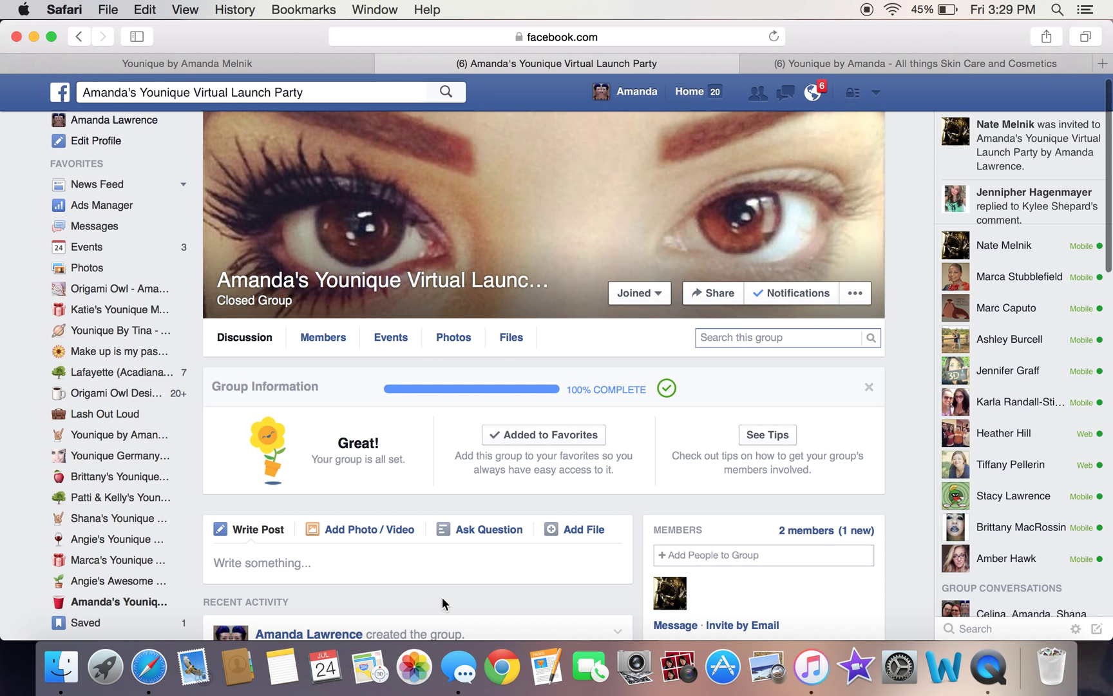
scroll(442, 599, "down", 5)
scroll(443, 599, "down", 1)
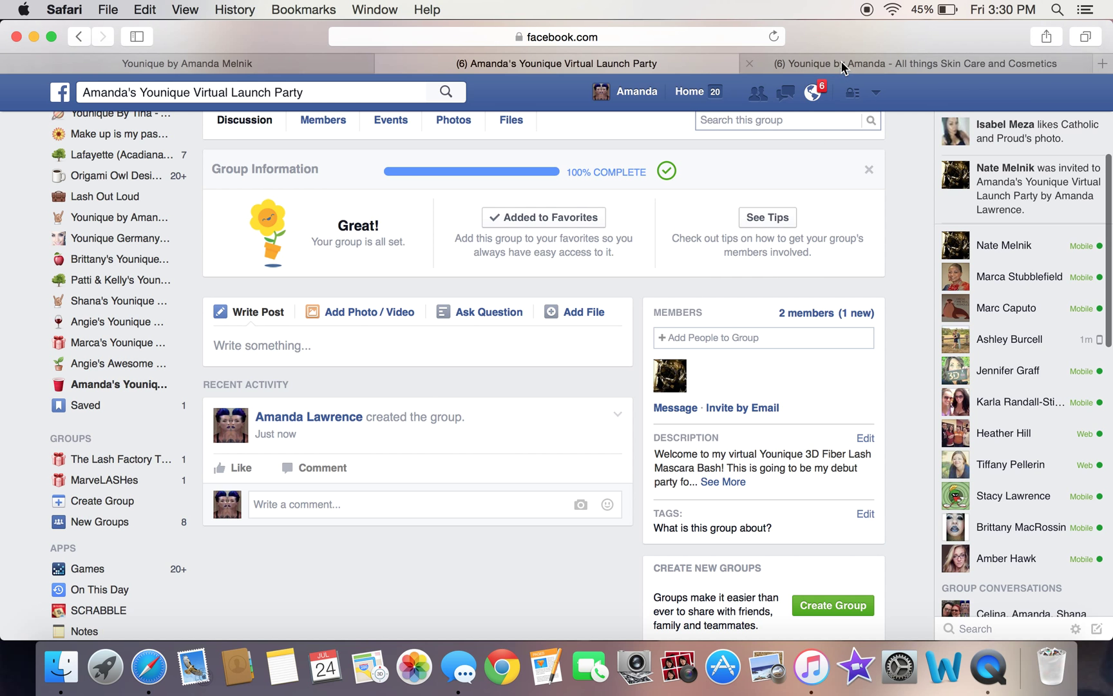
Step: In the skin care and cosmetics group, review the March 29 posts with their party link comments, up to the blending buds contest
left_click(841, 61)
left_click(599, 388)
scroll(540, 350, "up", 4)
scroll(540, 350, "up", 10)
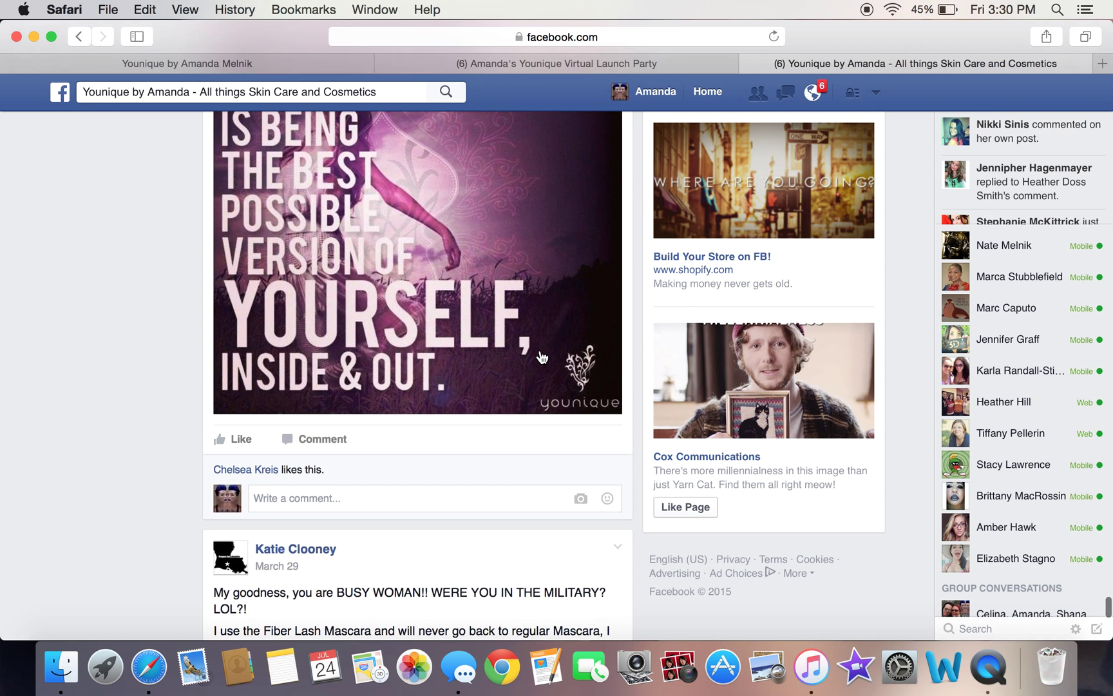
scroll(541, 357, "up", 10)
scroll(541, 357, "up", 8)
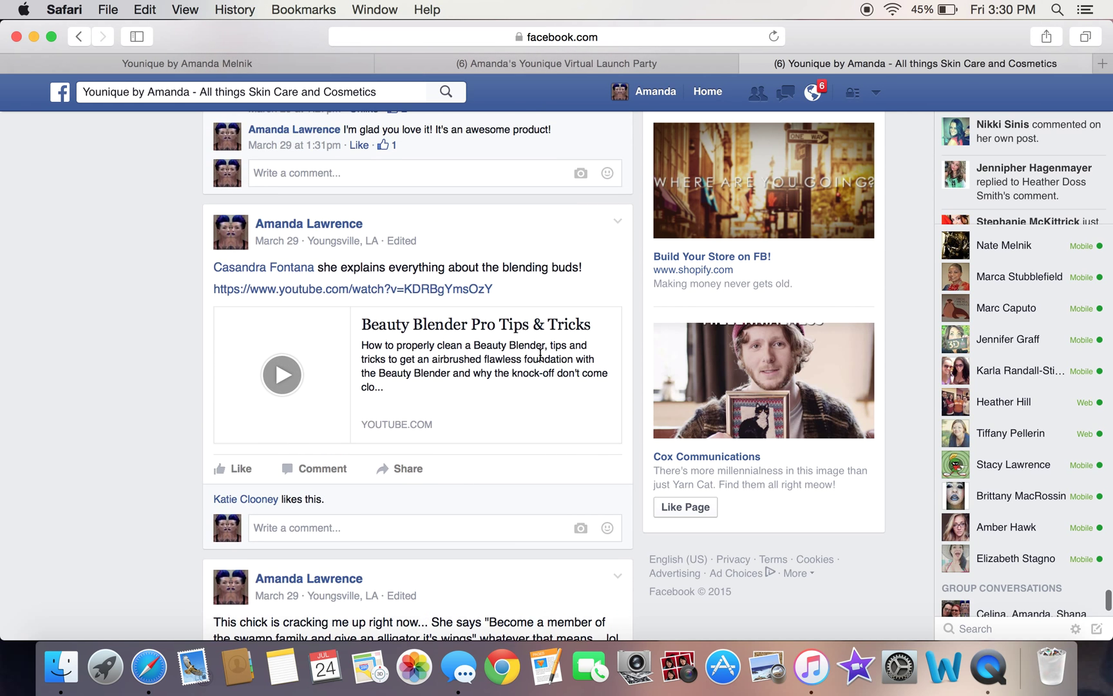
scroll(541, 358, "up", 10)
scroll(542, 360, "up", 10)
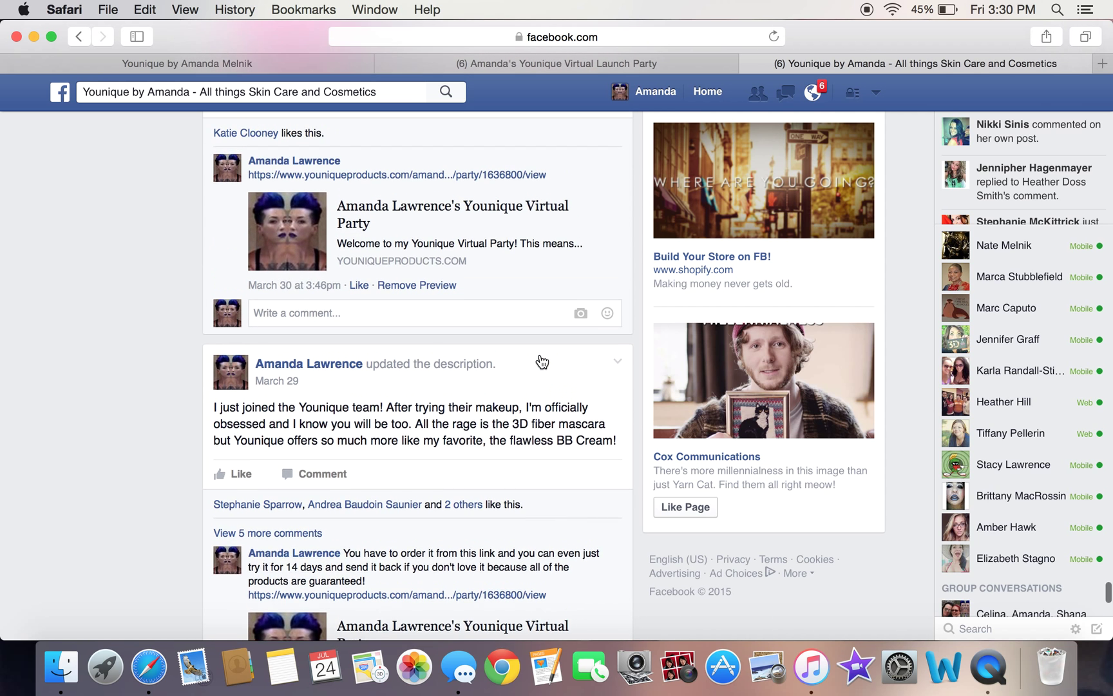
scroll(541, 361, "up", 10)
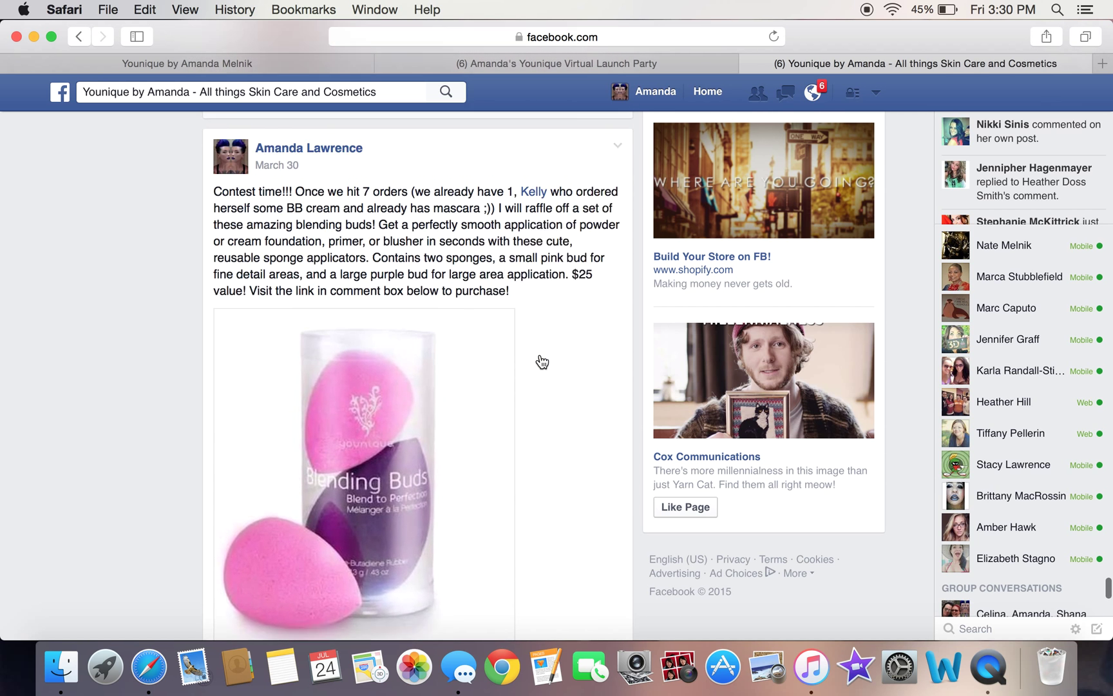
Step: Examine the March 30 posts with before-and-after photos, the love it guarantee and the 14 Day Challenge
scroll(541, 362, "up", 5)
scroll(540, 358, "up", 10)
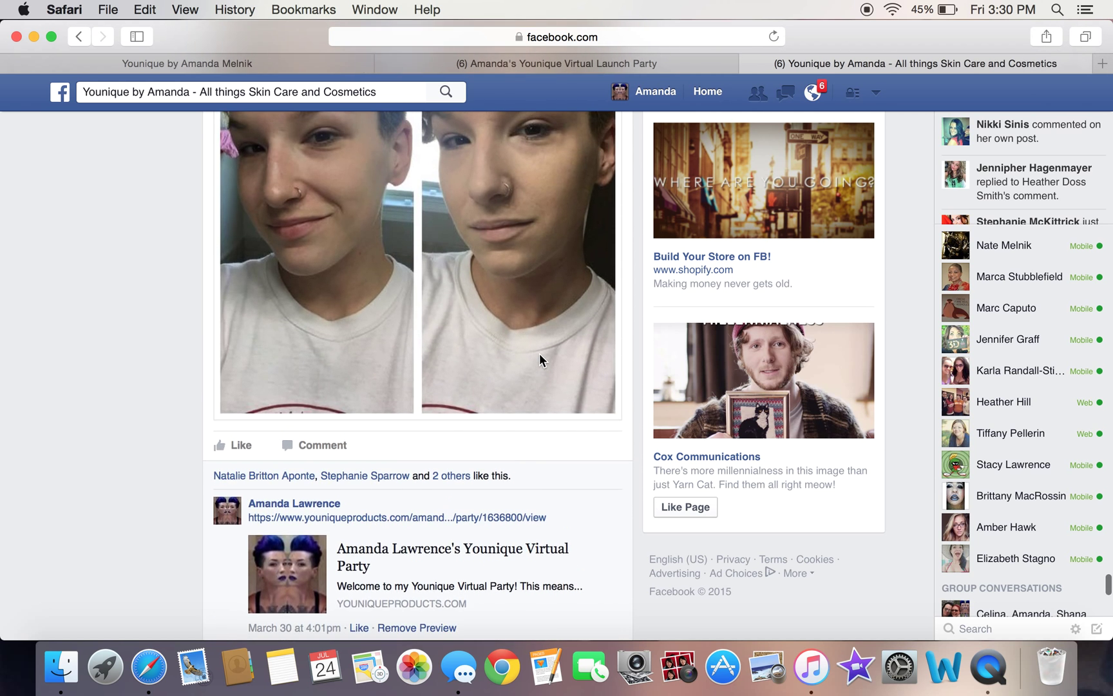
scroll(539, 353, "up", 10)
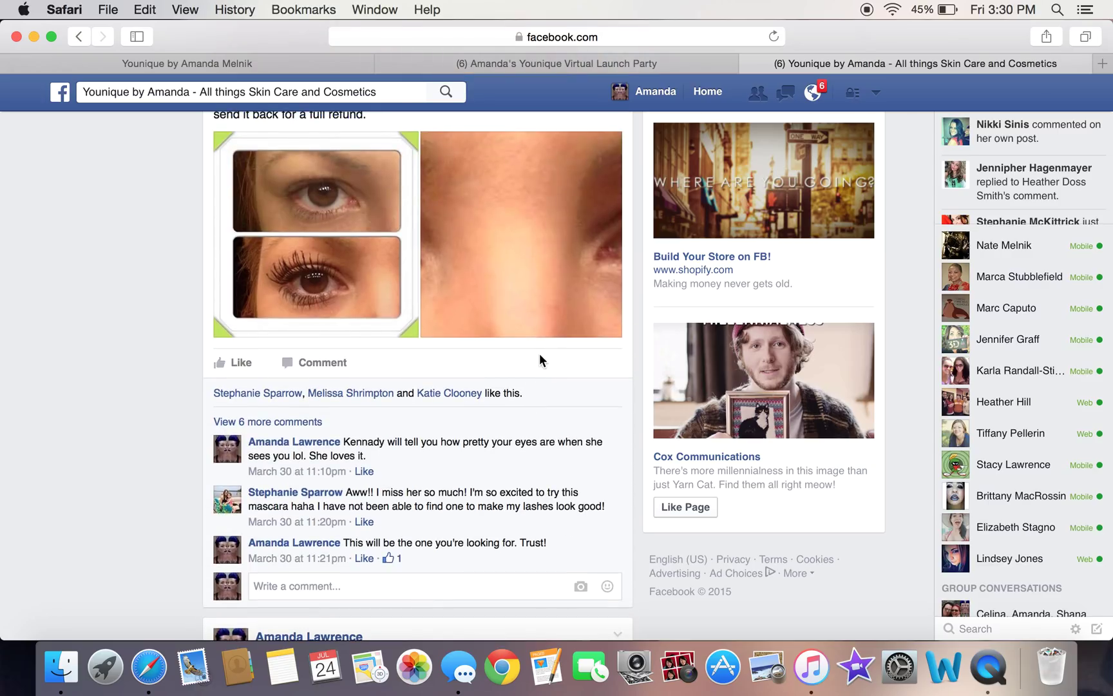
scroll(539, 353, "up", 5)
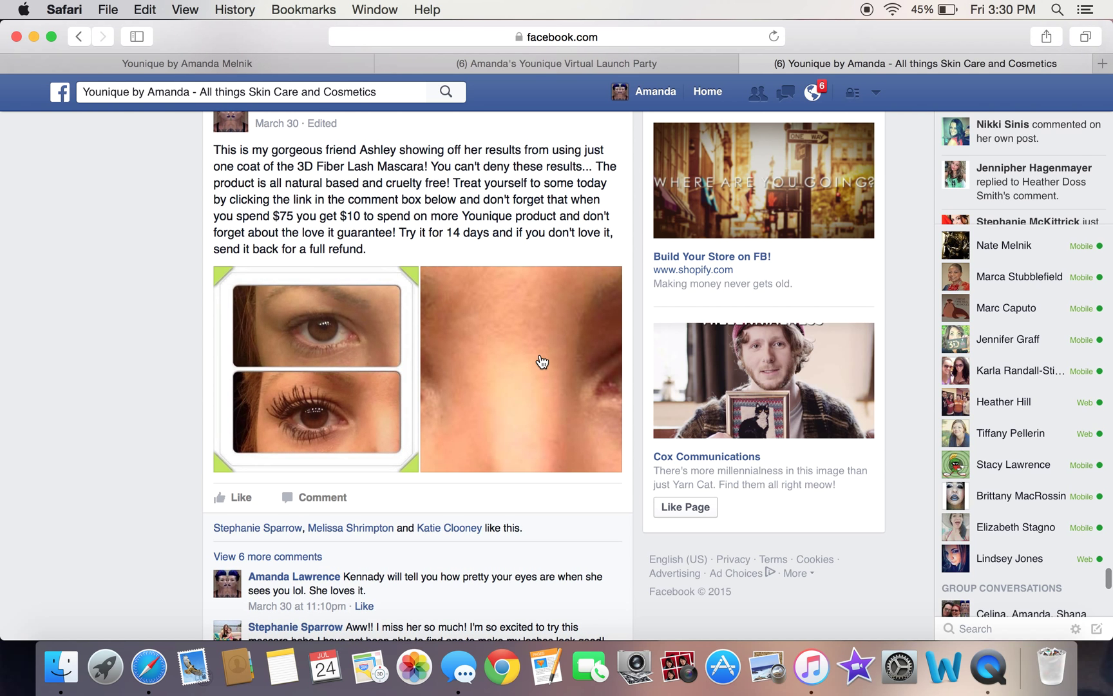
scroll(542, 361, "up", 4)
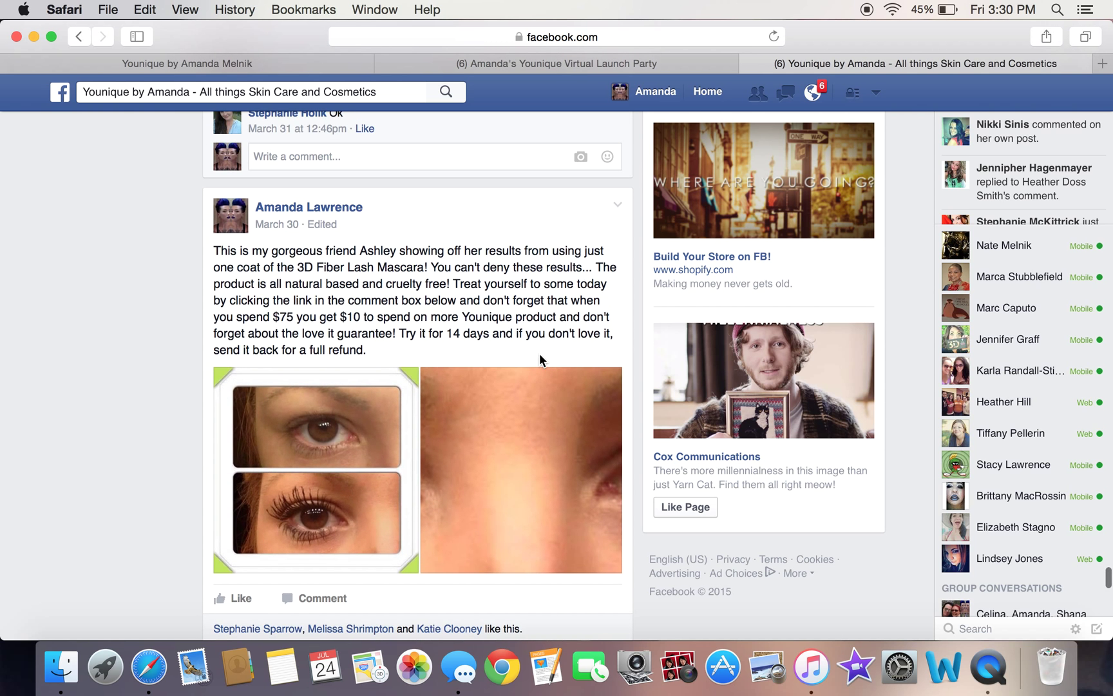
scroll(540, 359, "up", 10)
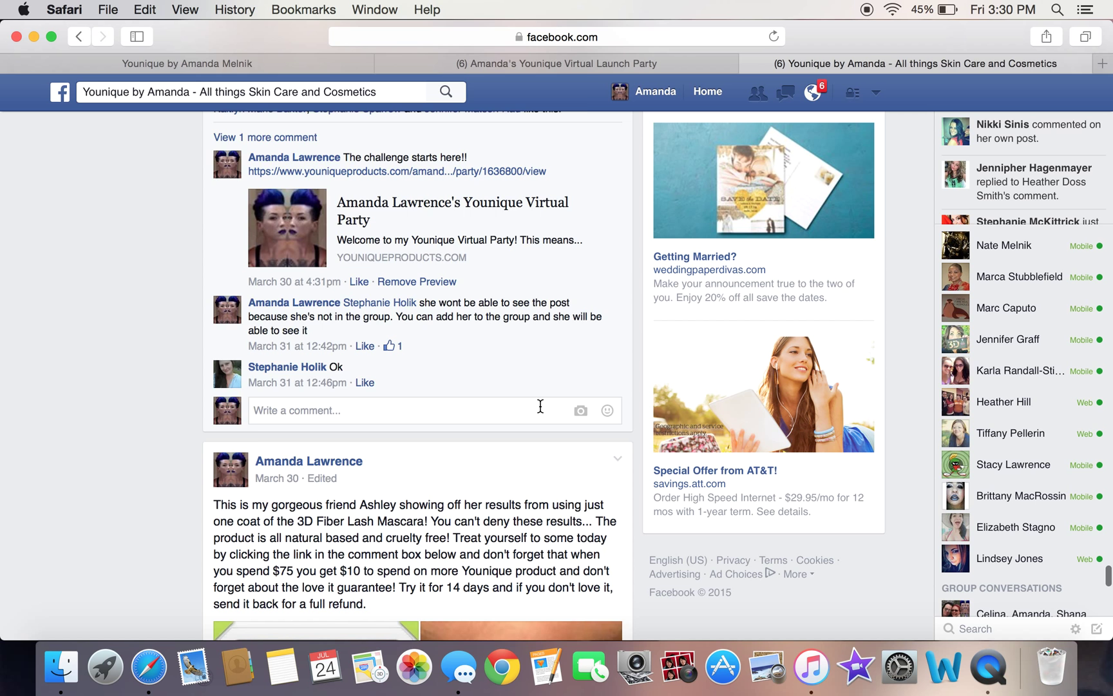
scroll(540, 406, "up", 12)
scroll(540, 408, "up", 8)
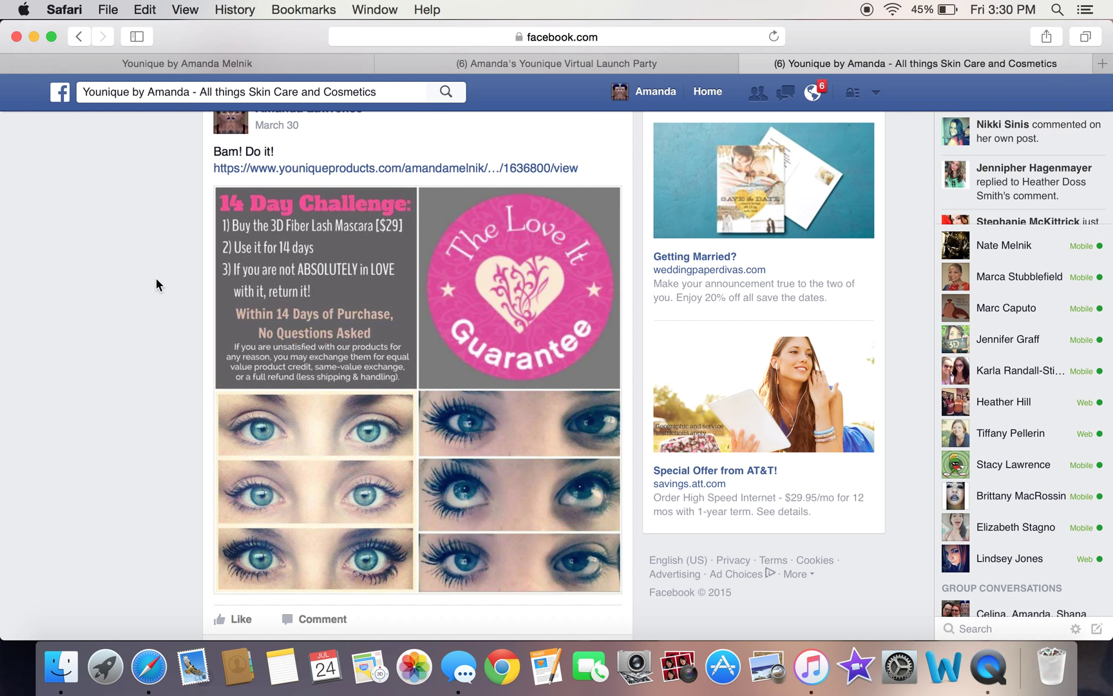
Step: Review the March 31 posts promoting the last-day Y-Cash offer and thanking a customer for an order
scroll(156, 278, "up", 20)
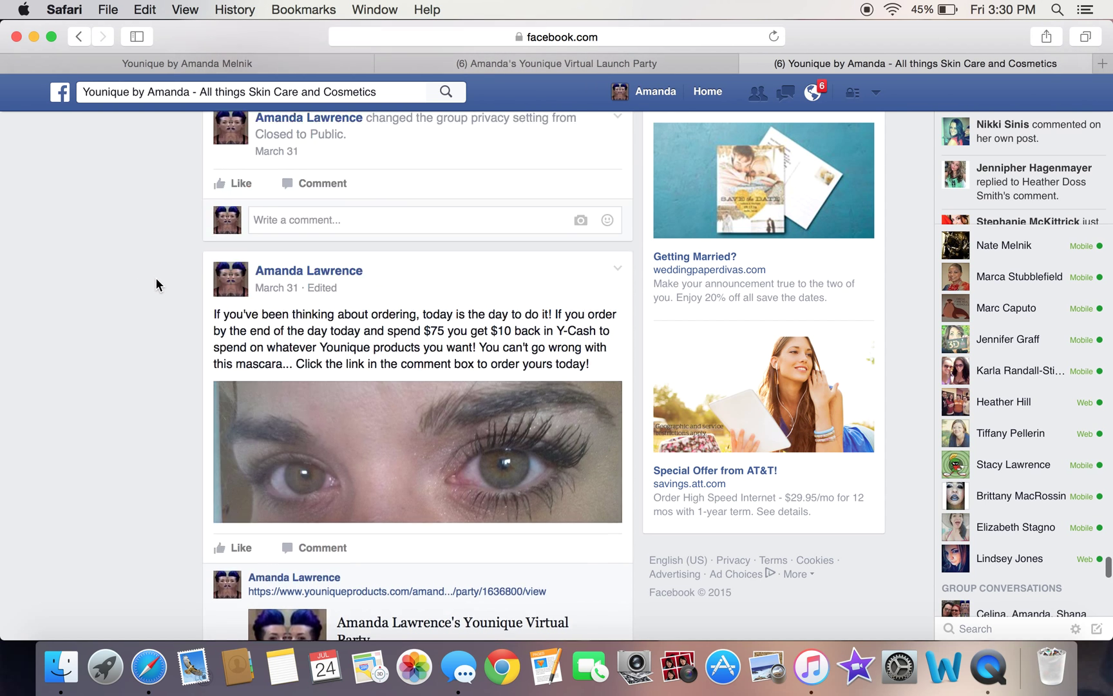
scroll(156, 278, "up", 14)
scroll(156, 277, "up", 7)
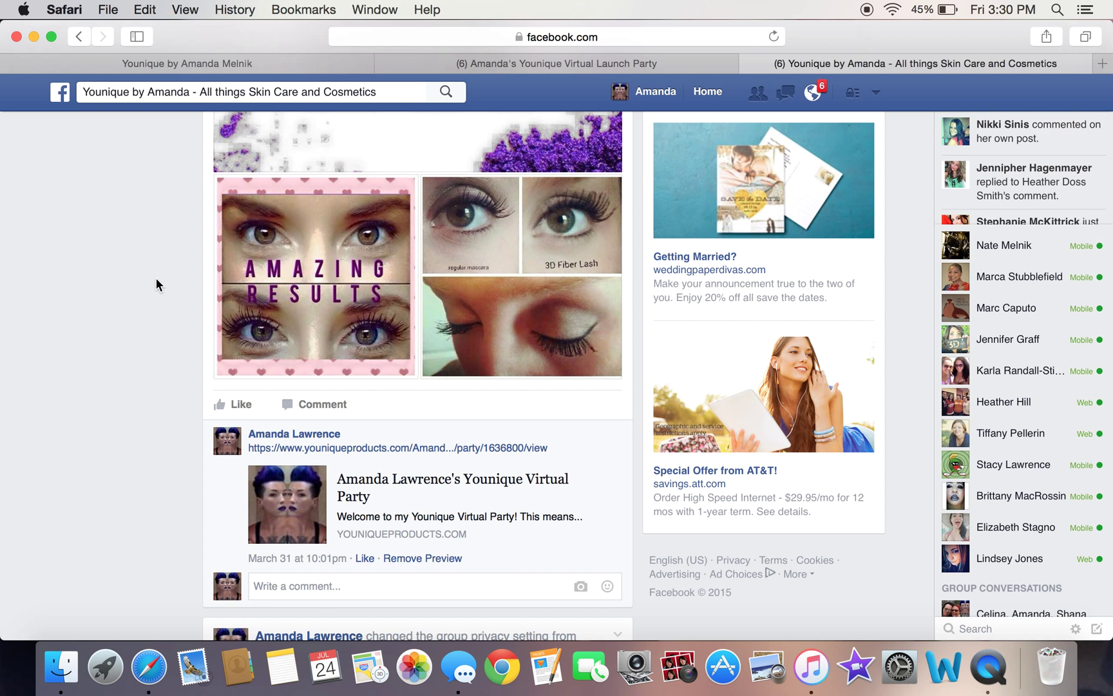
scroll(156, 277, "up", 5)
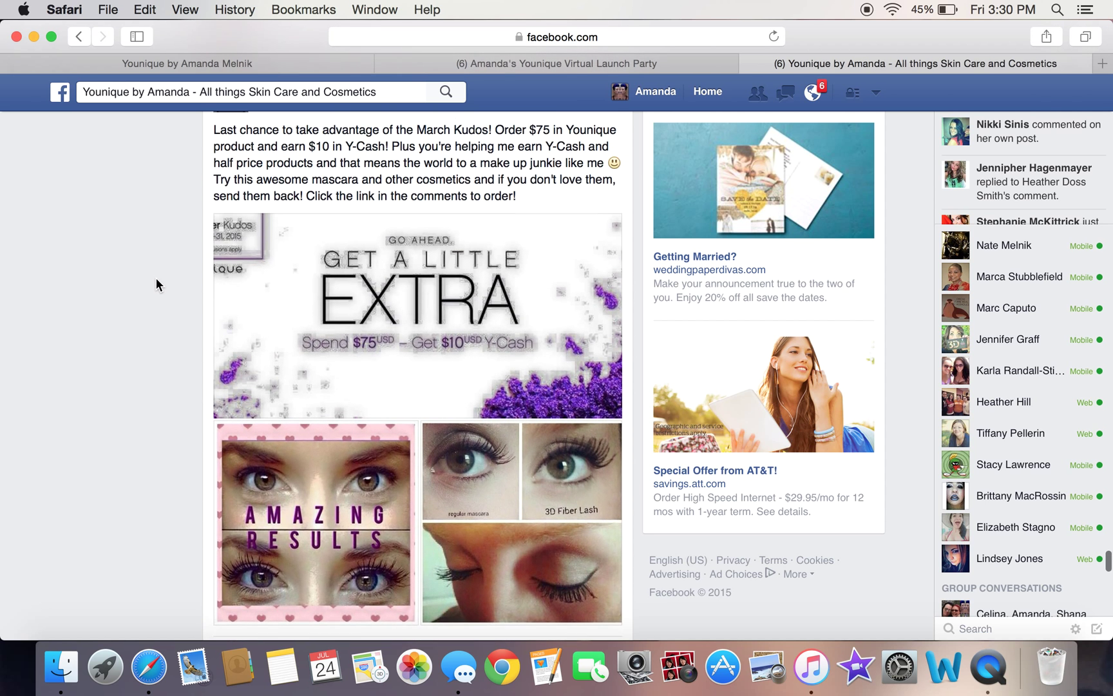
scroll(156, 279, "up", 4)
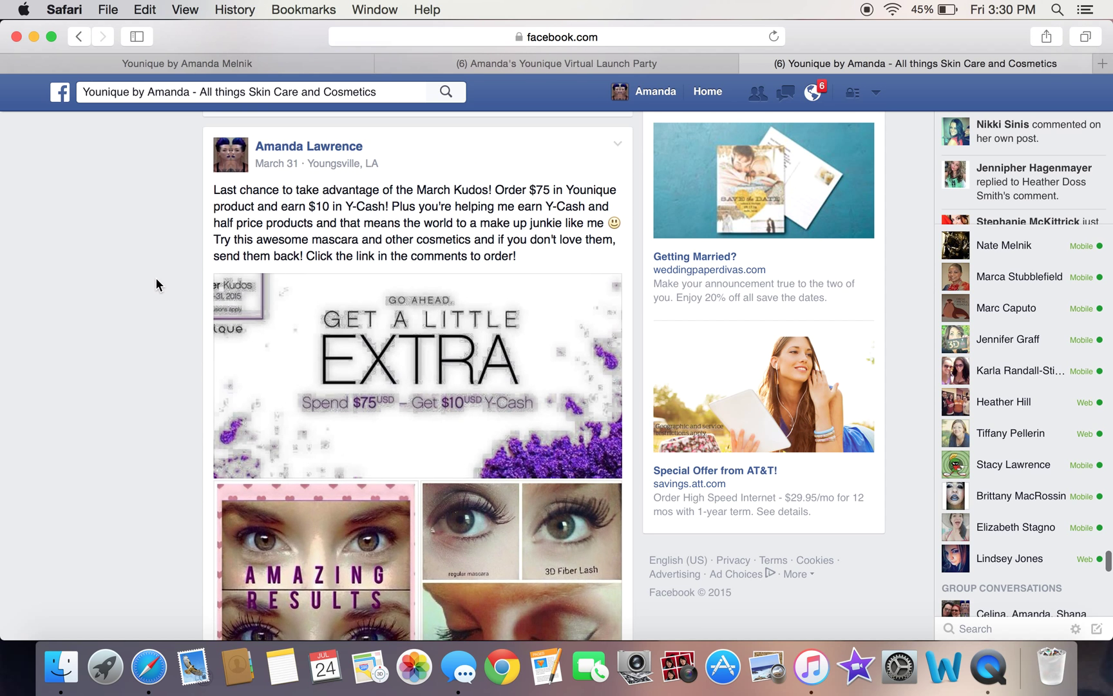
scroll(156, 279, "up", 9)
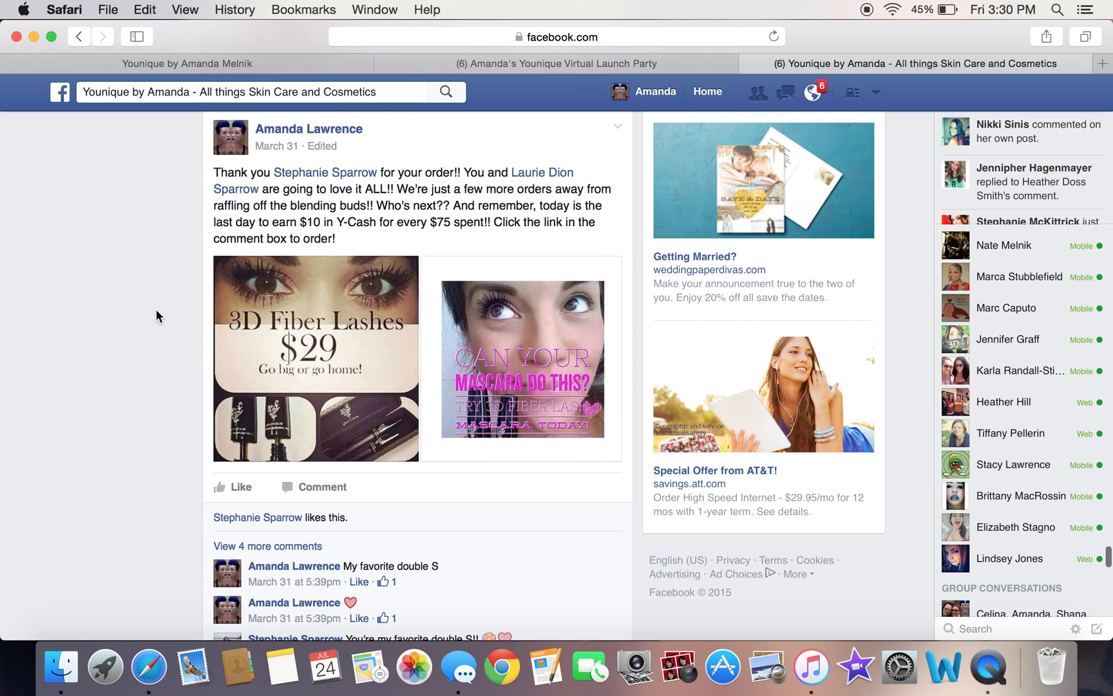
scroll(156, 310, "up", 4)
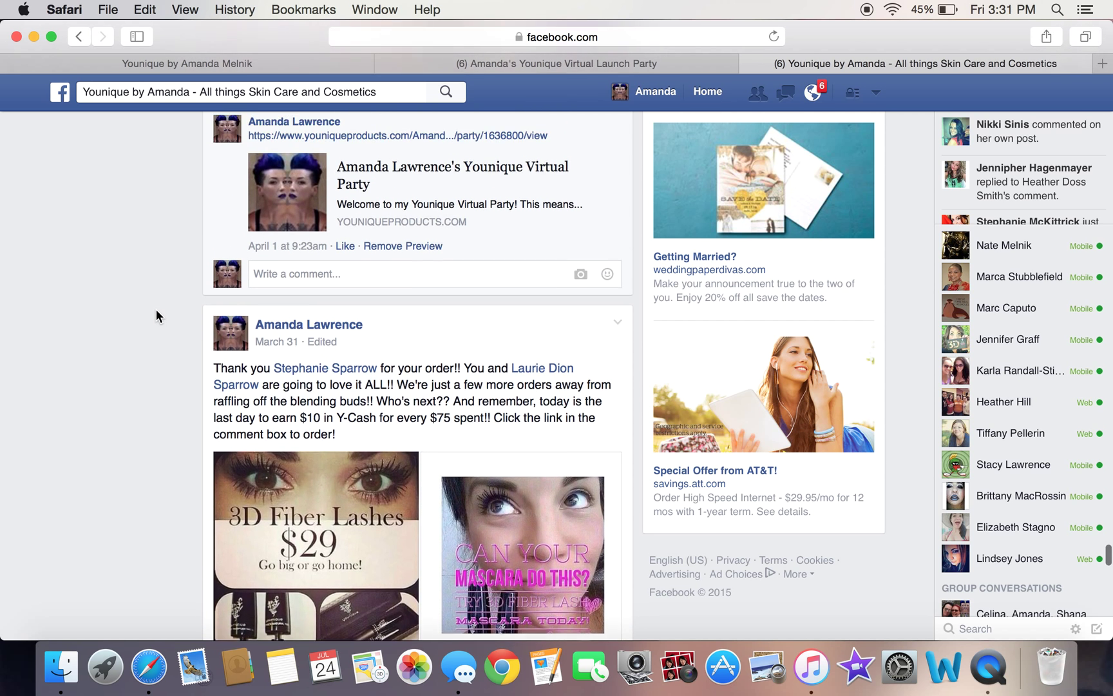
Step: Review the April 1 posts on the April kudos bundle, the customer kudos video and the blending buds raffle
scroll(156, 310, "up", 6)
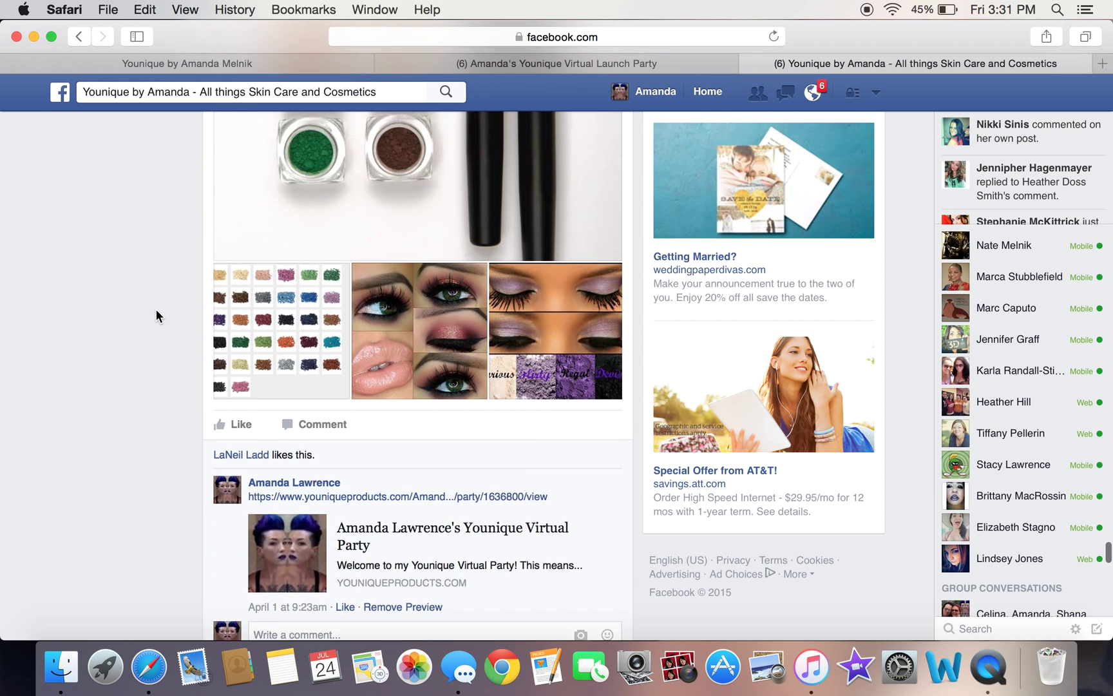
scroll(156, 310, "up", 5)
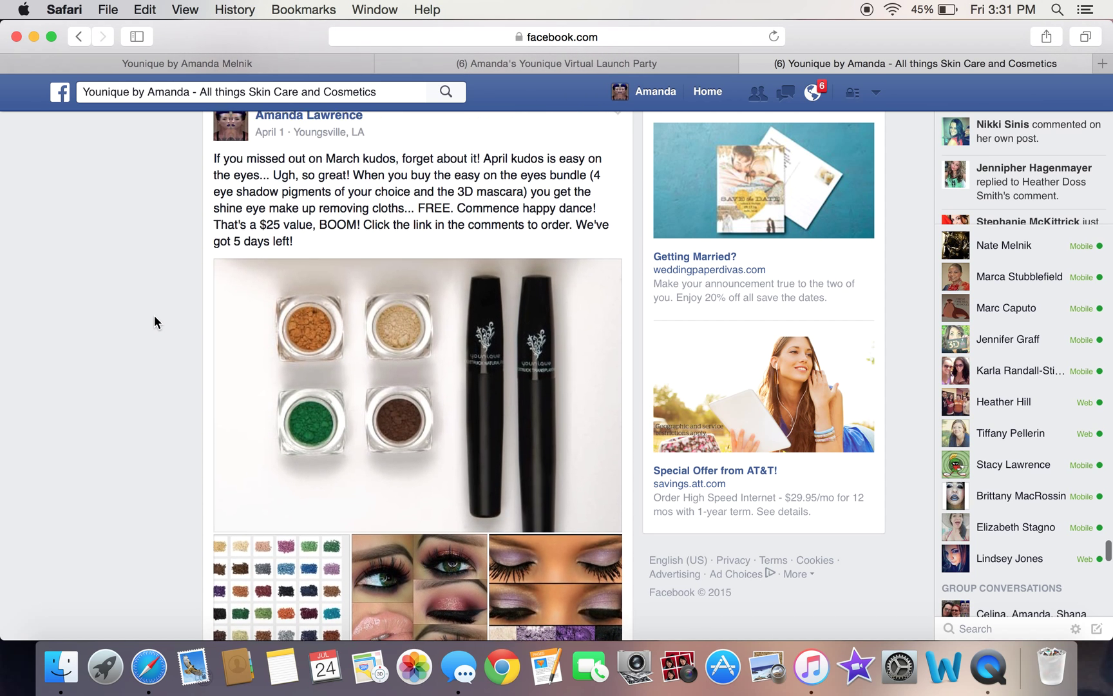
scroll(154, 315, "up", 5)
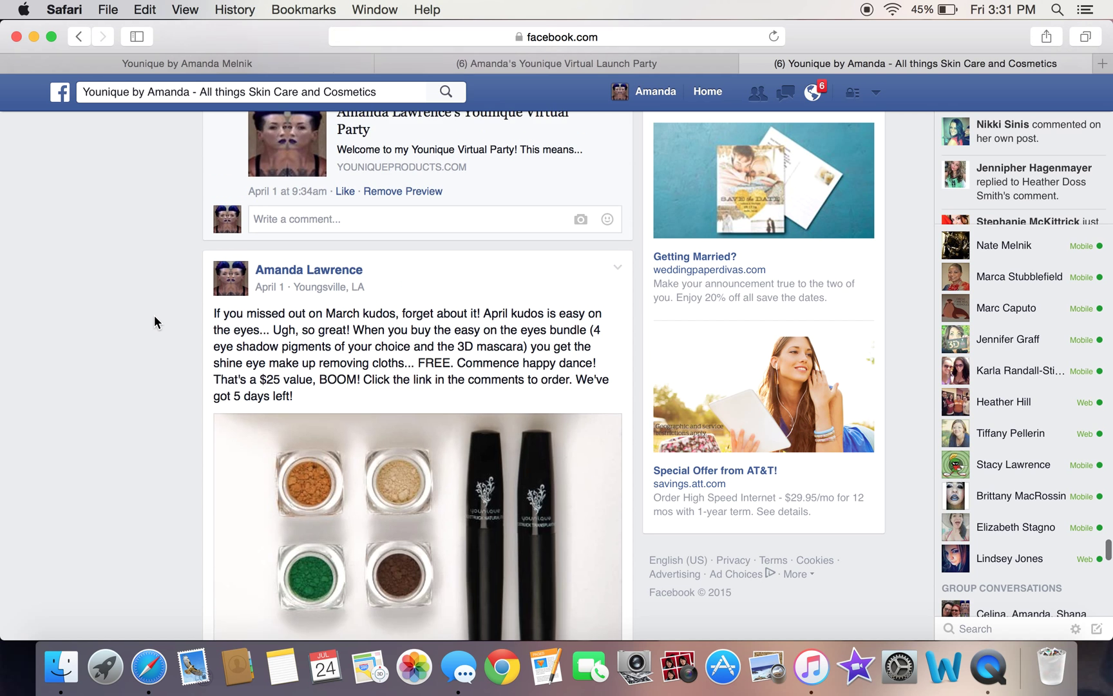
scroll(154, 309, "up", 4)
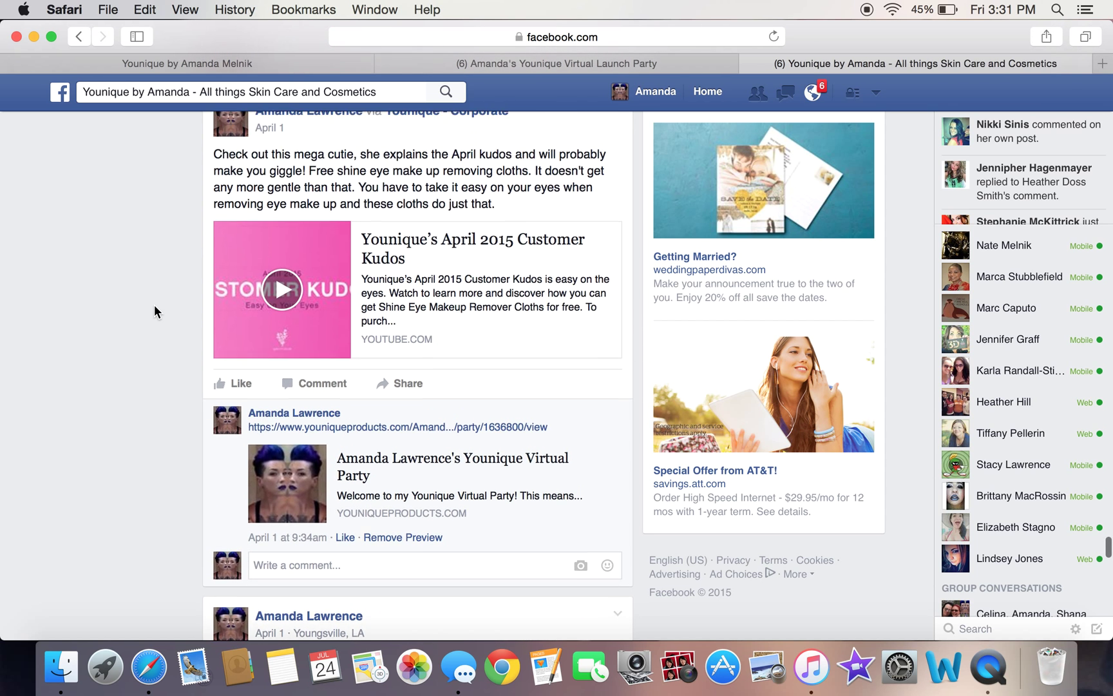
scroll(154, 309, "up", 1)
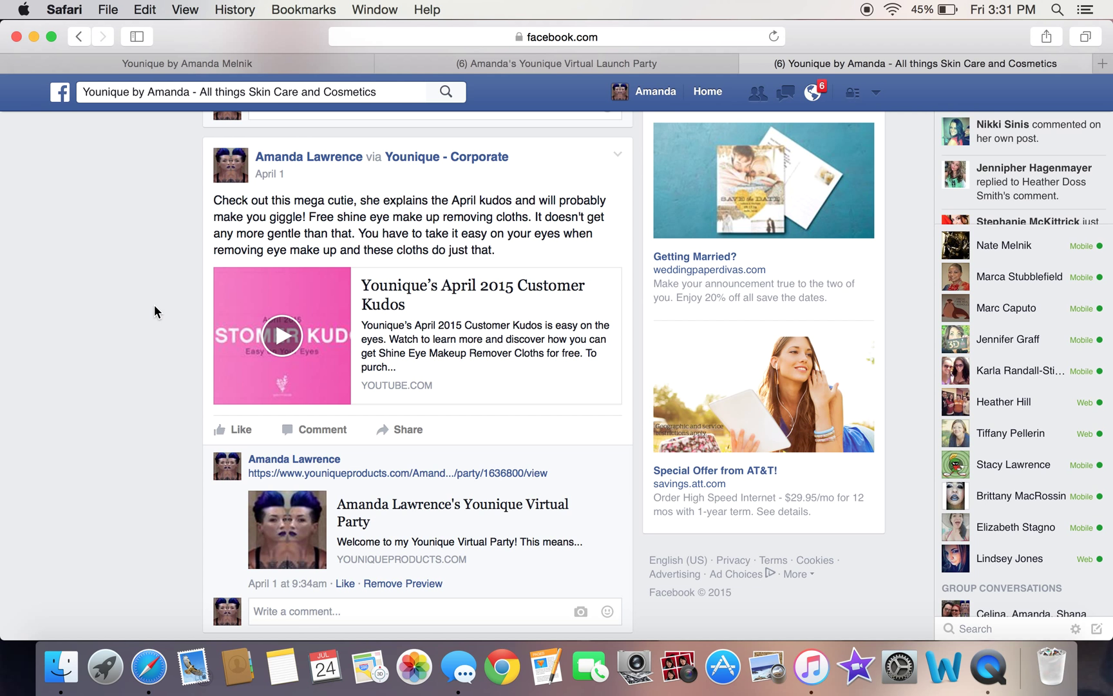
scroll(154, 305, "up", 10)
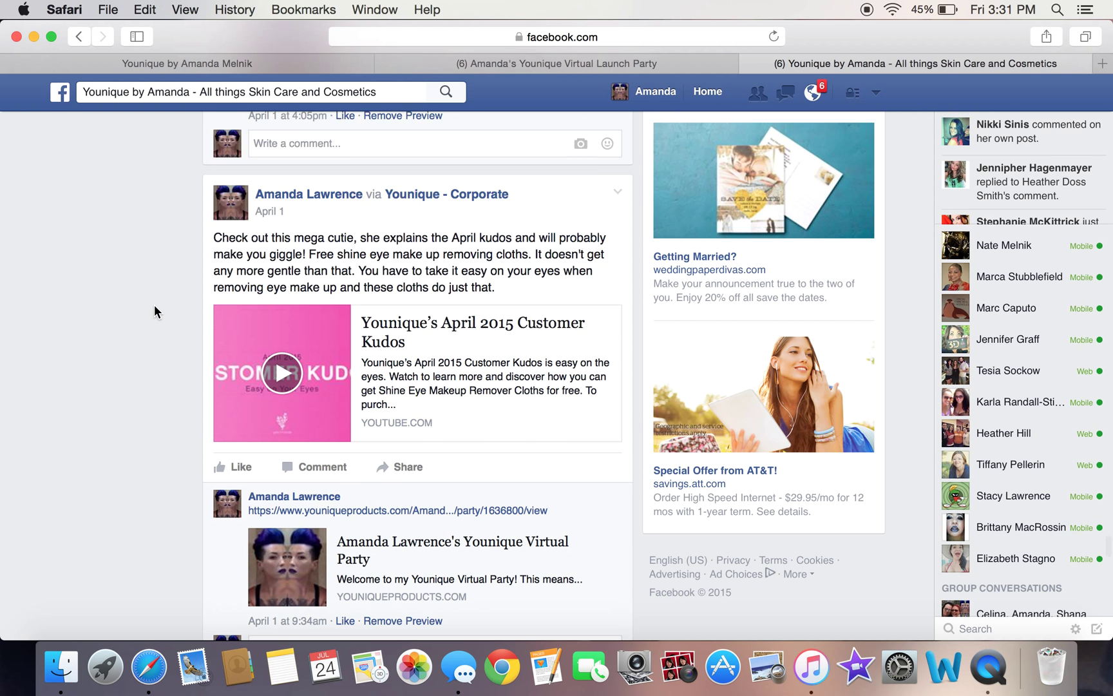
scroll(154, 305, "up", 6)
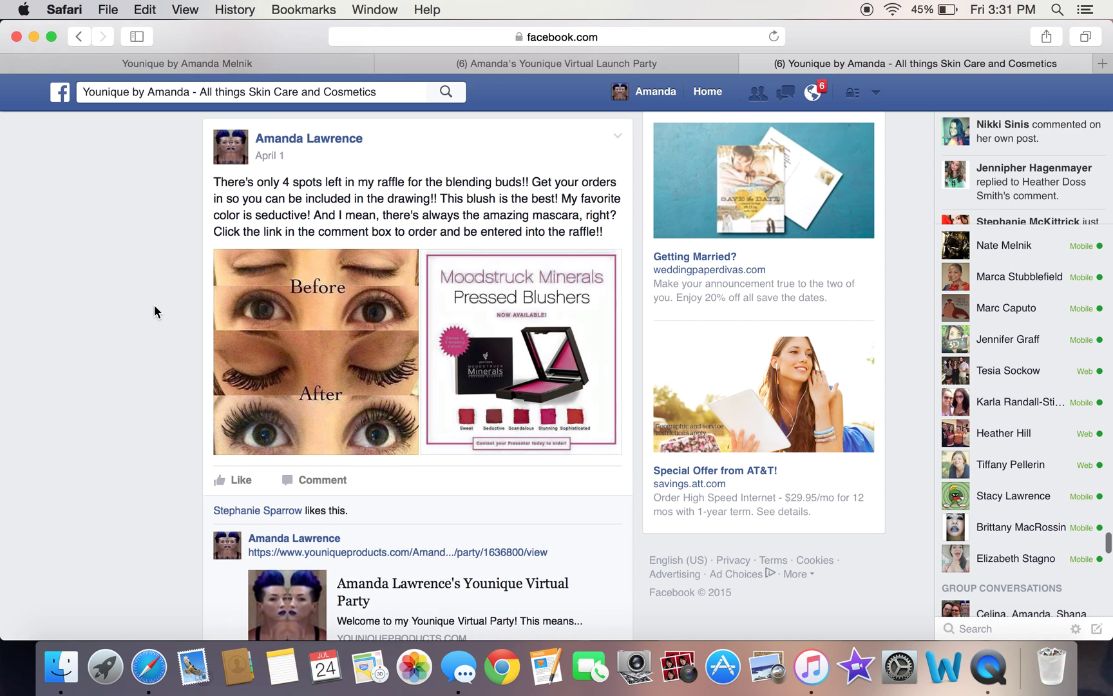
Step: Examine the April 2 posts on fuller lips with white eyeliner, the customer-tagged photos and the Deal or Dud mascara link
scroll(154, 304, "up", 8)
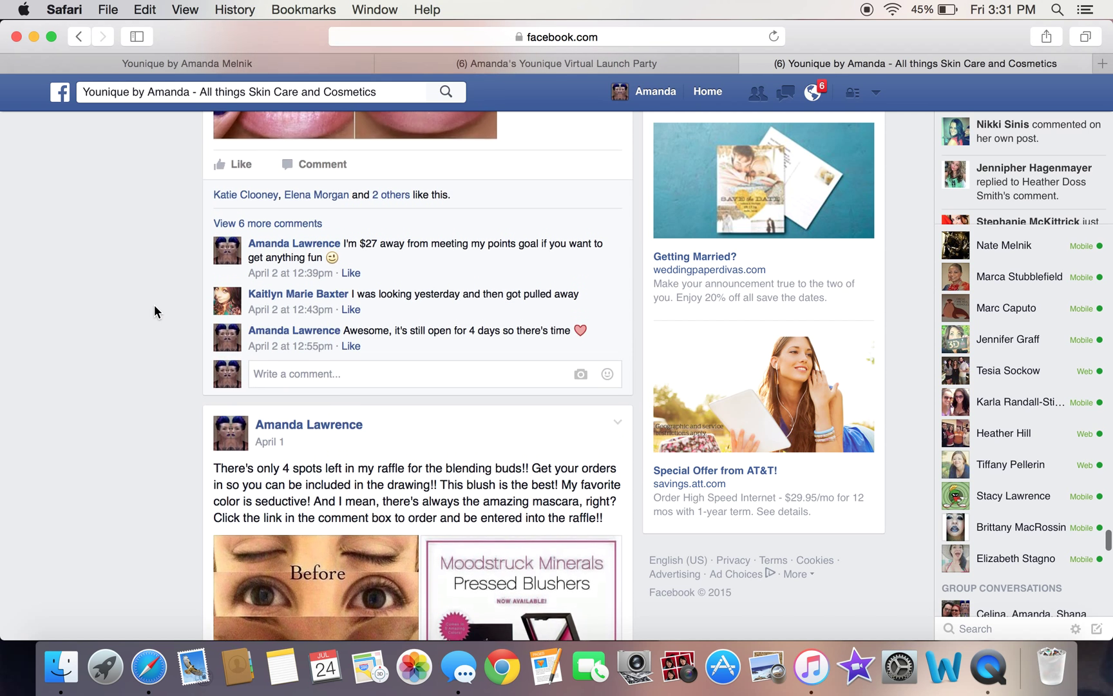
scroll(153, 305, "up", 3)
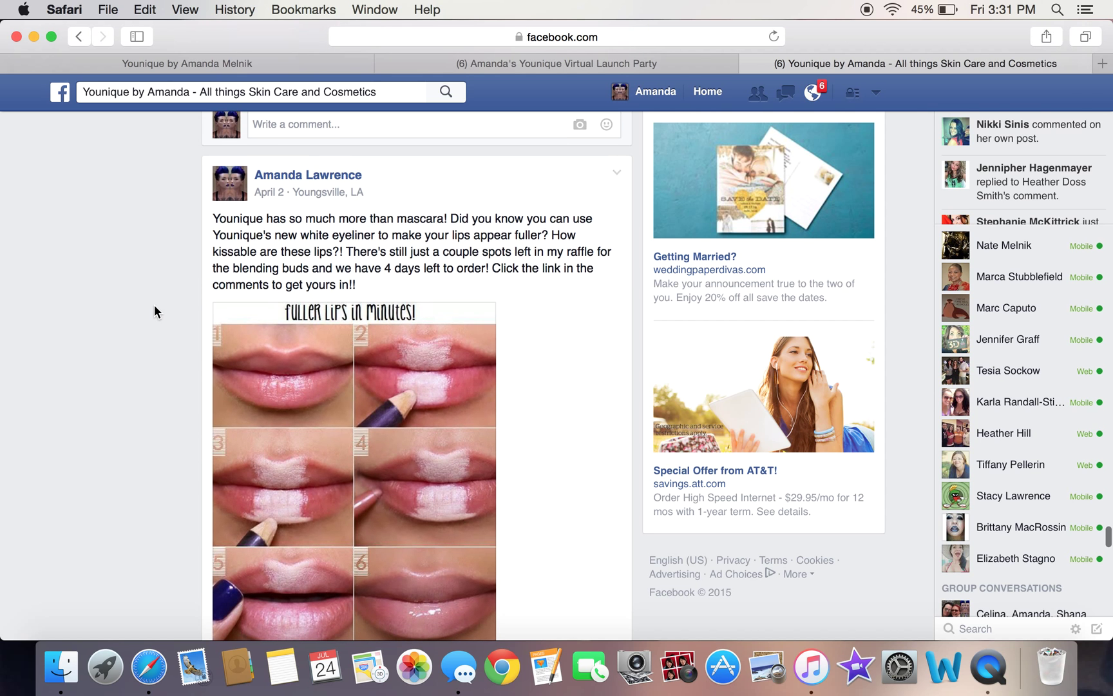
scroll(154, 304, "down", 1)
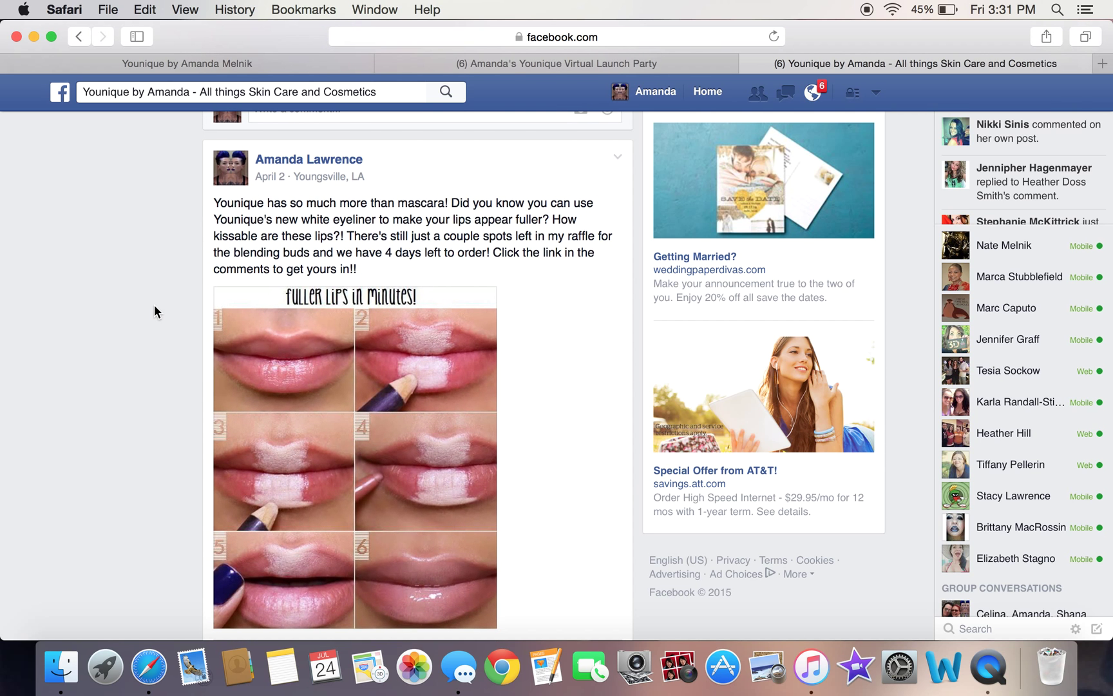
scroll(154, 304, "up", 3)
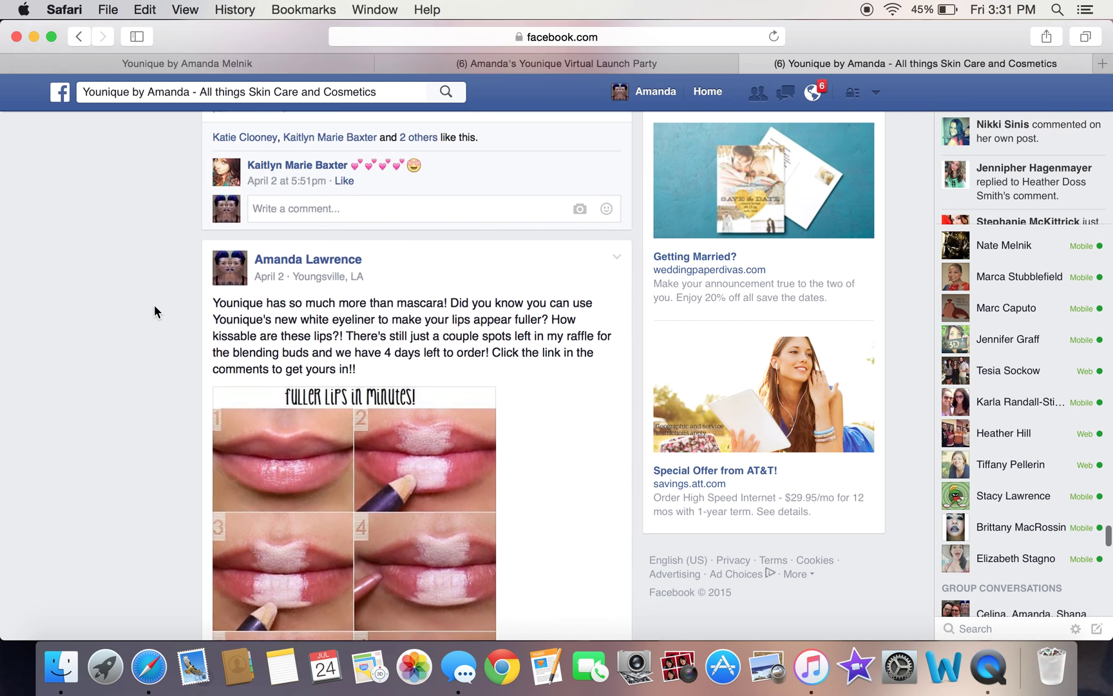
scroll(154, 305, "up", 15)
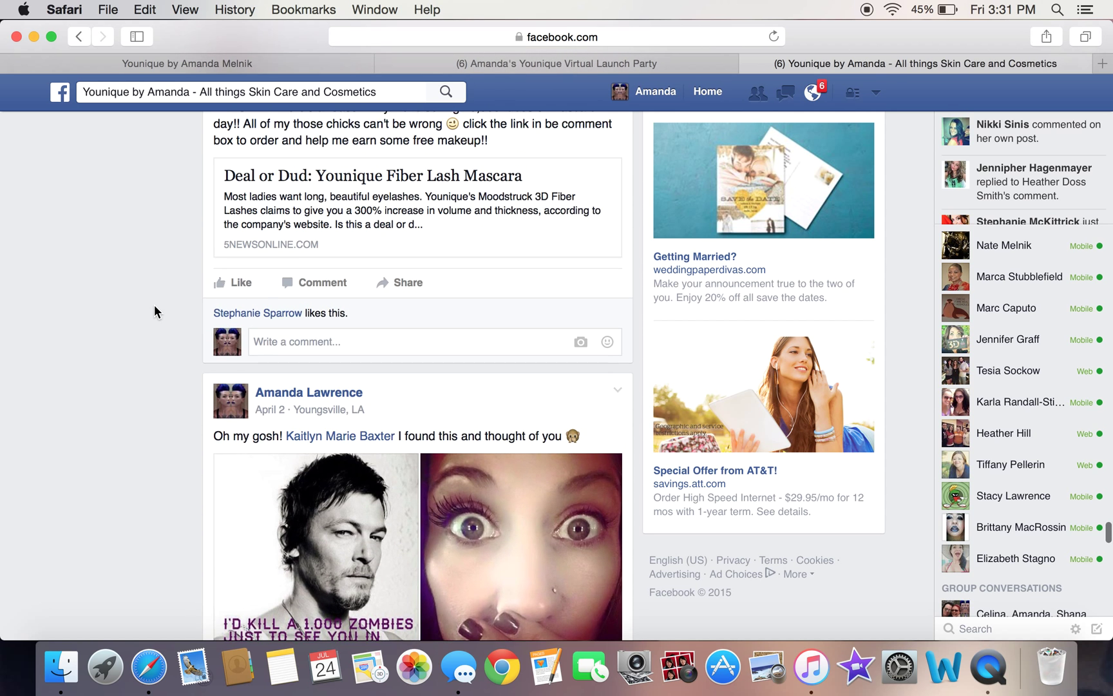
scroll(154, 305, "down", 1)
Step: Look through the makeup collections bundle post, the finished-product selfies and the April 3 payday ordering post
scroll(154, 304, "up", 12)
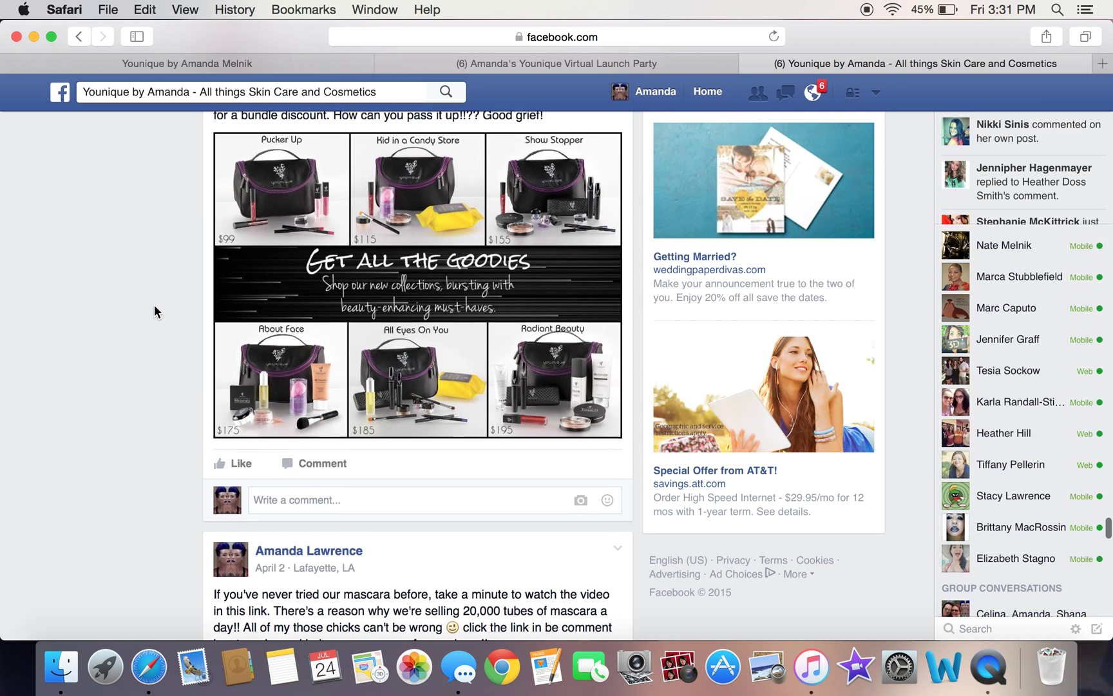
scroll(154, 305, "up", 8)
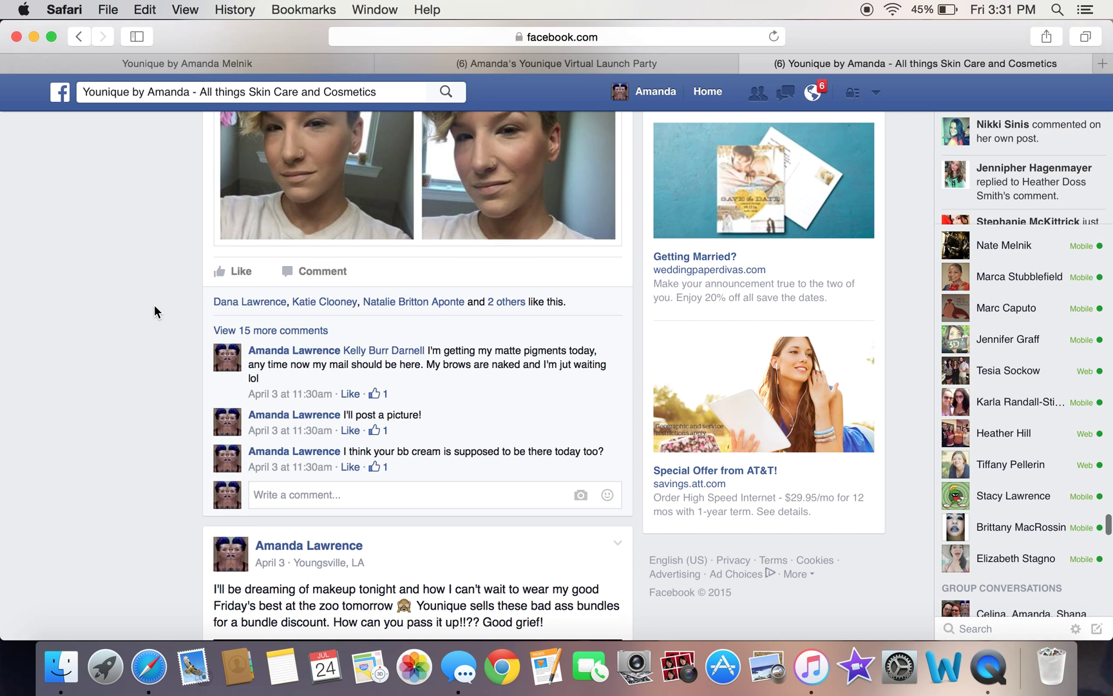
scroll(154, 305, "up", 5)
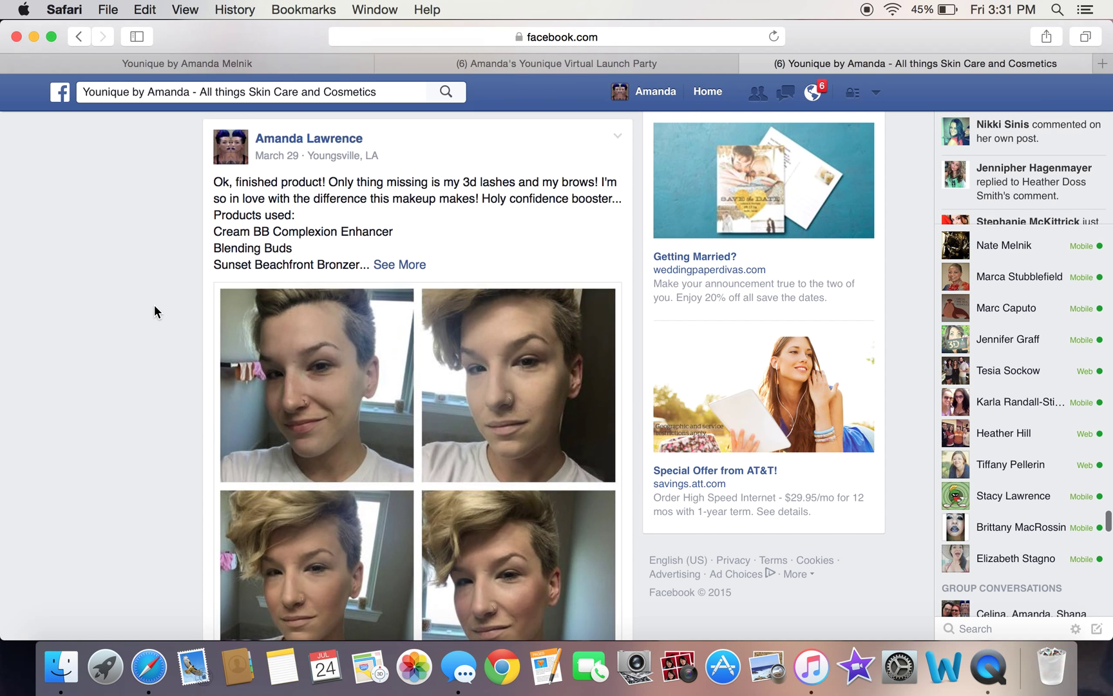
scroll(154, 305, "up", 7)
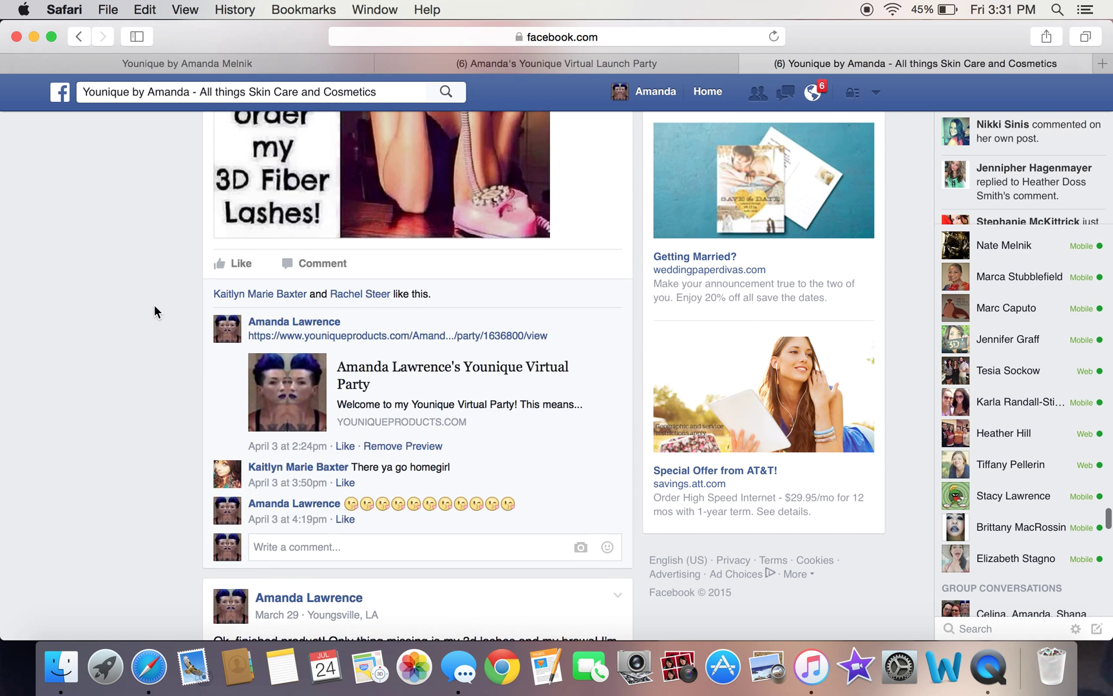
scroll(154, 304, "up", 5)
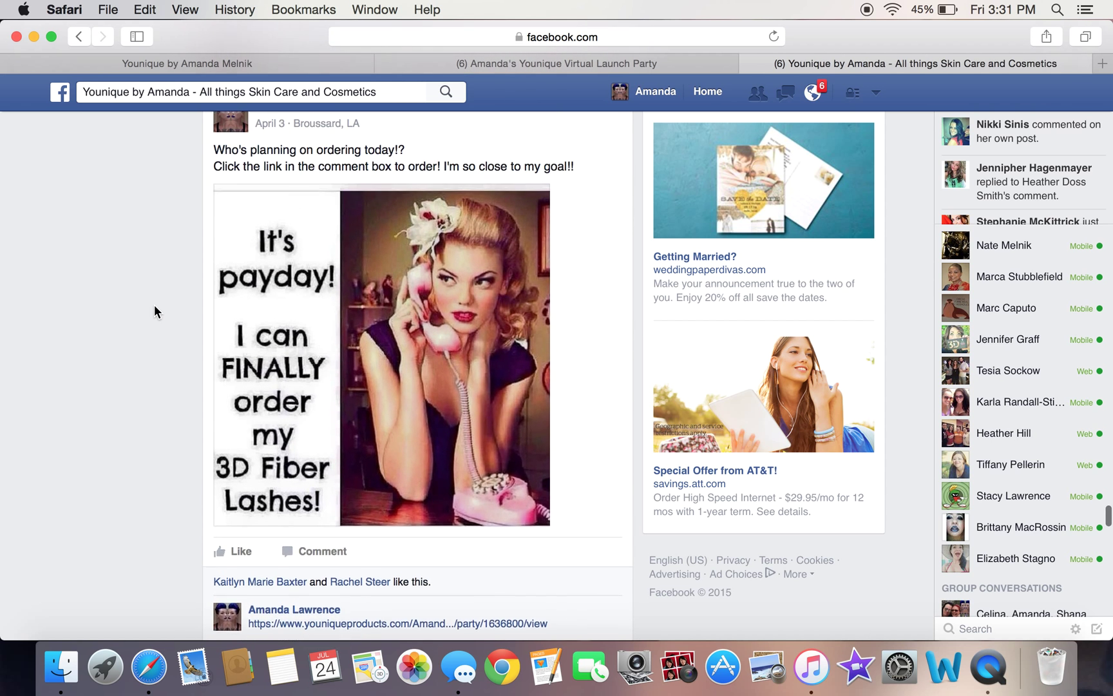
scroll(154, 305, "up", 4)
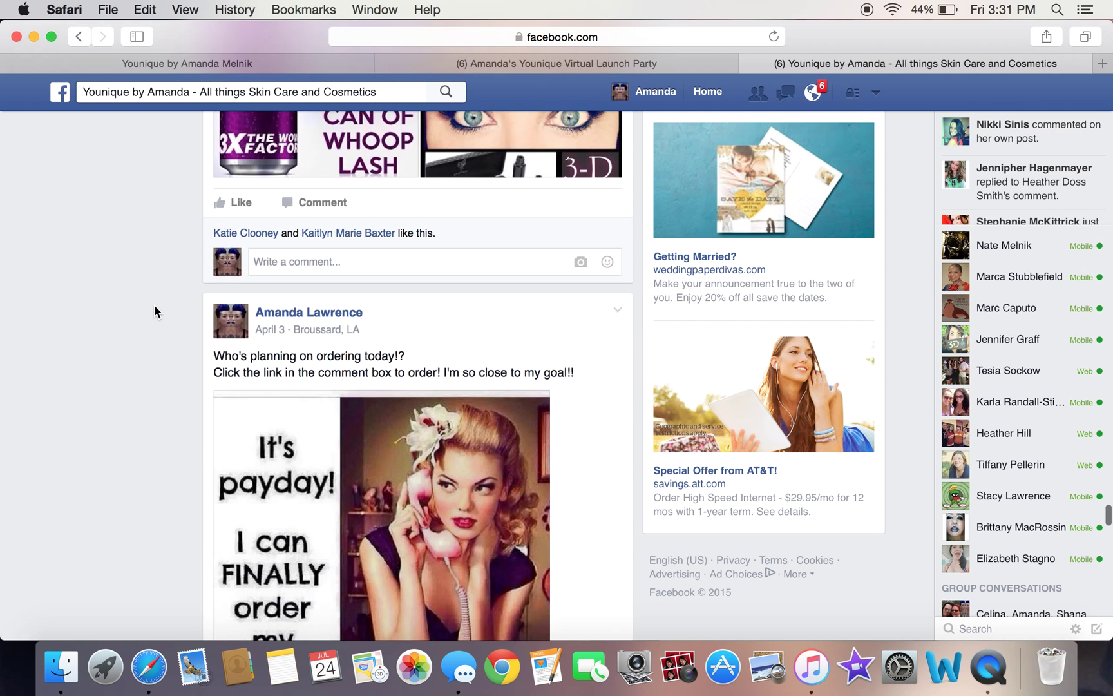
Step: Review the remaining April 3 posts, from the humorous lash images and customer thank-you to the Friday night payday promotion
scroll(154, 305, "up", 9)
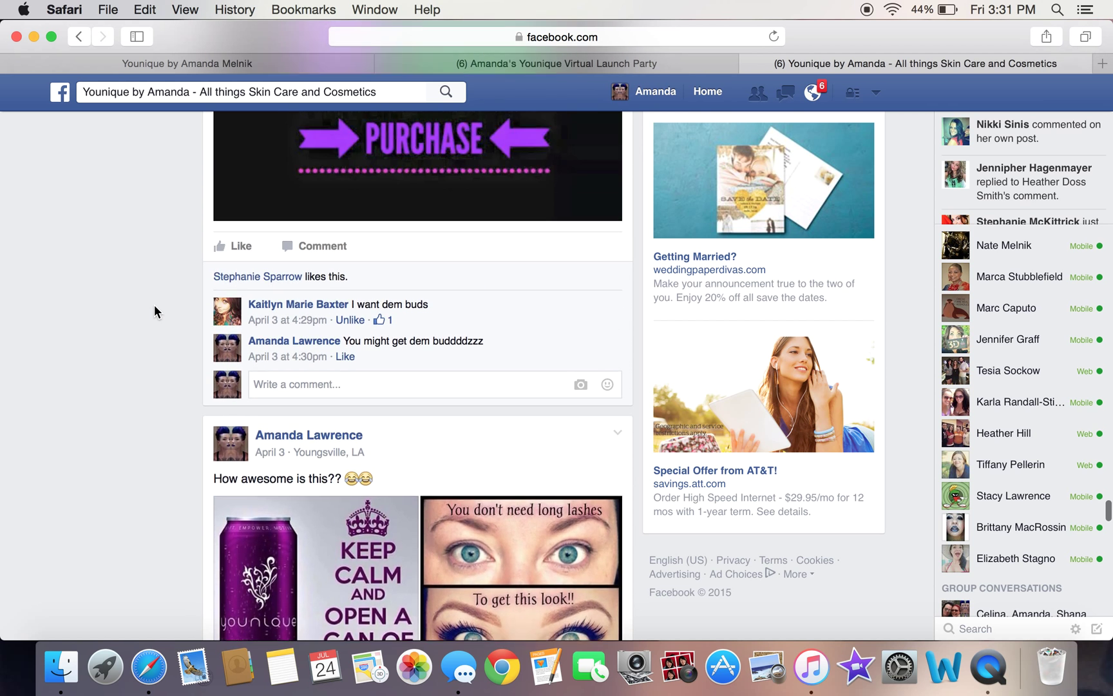
scroll(154, 305, "down", 6)
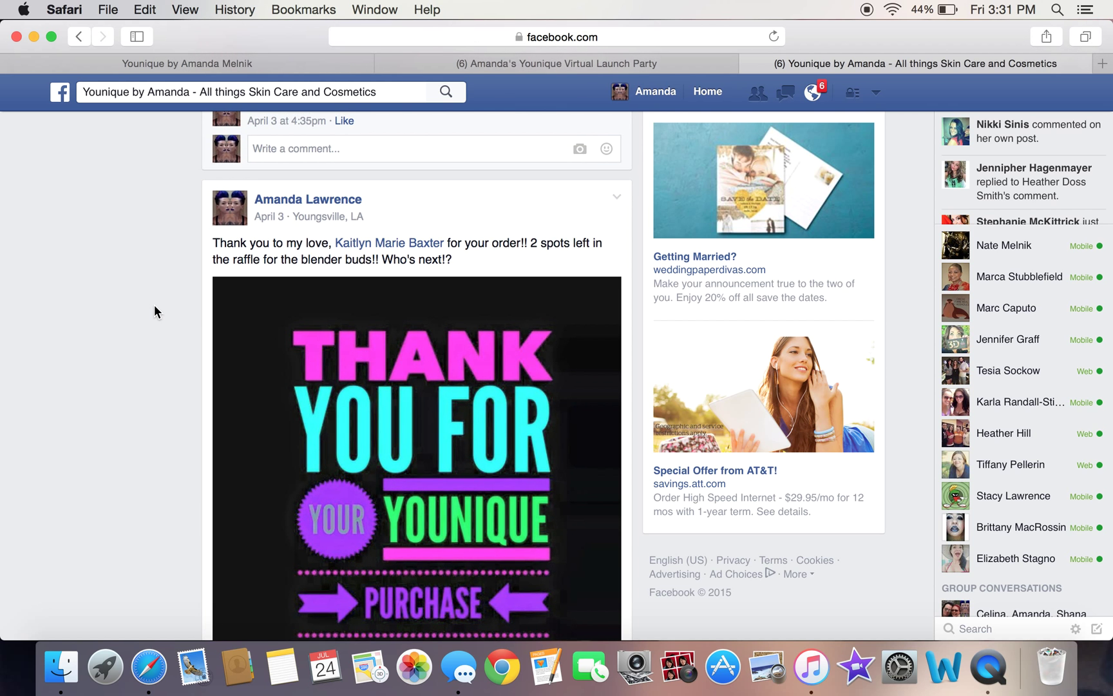
scroll(154, 305, "up", 1)
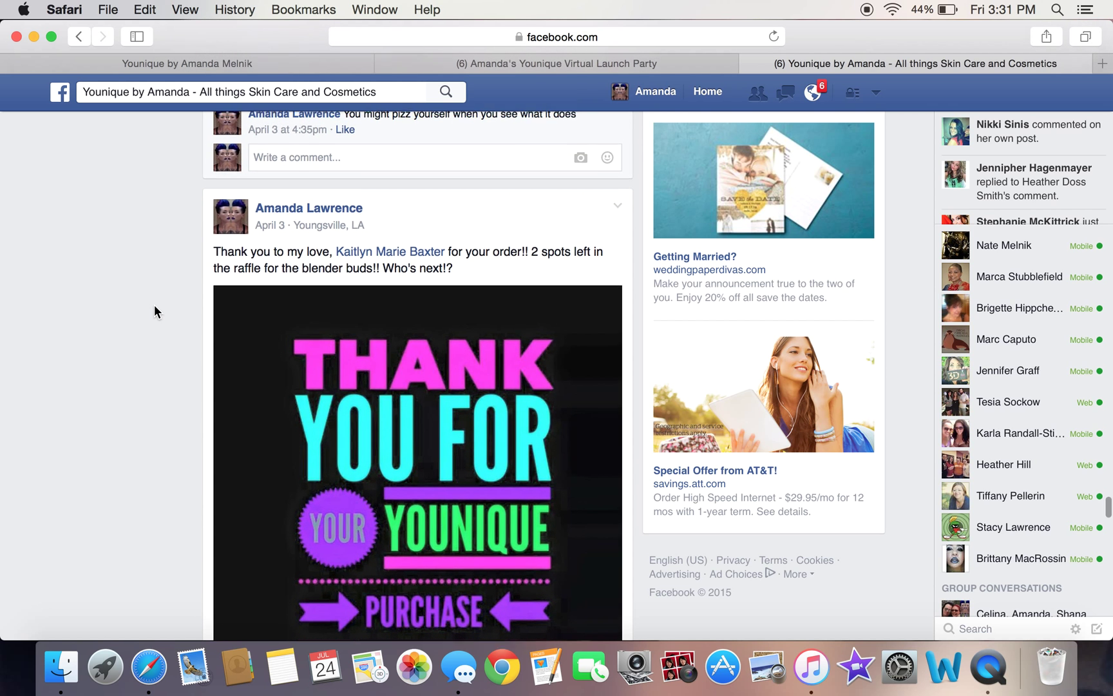
scroll(154, 305, "up", 7)
scroll(154, 305, "up", 4)
scroll(154, 305, "up", 4)
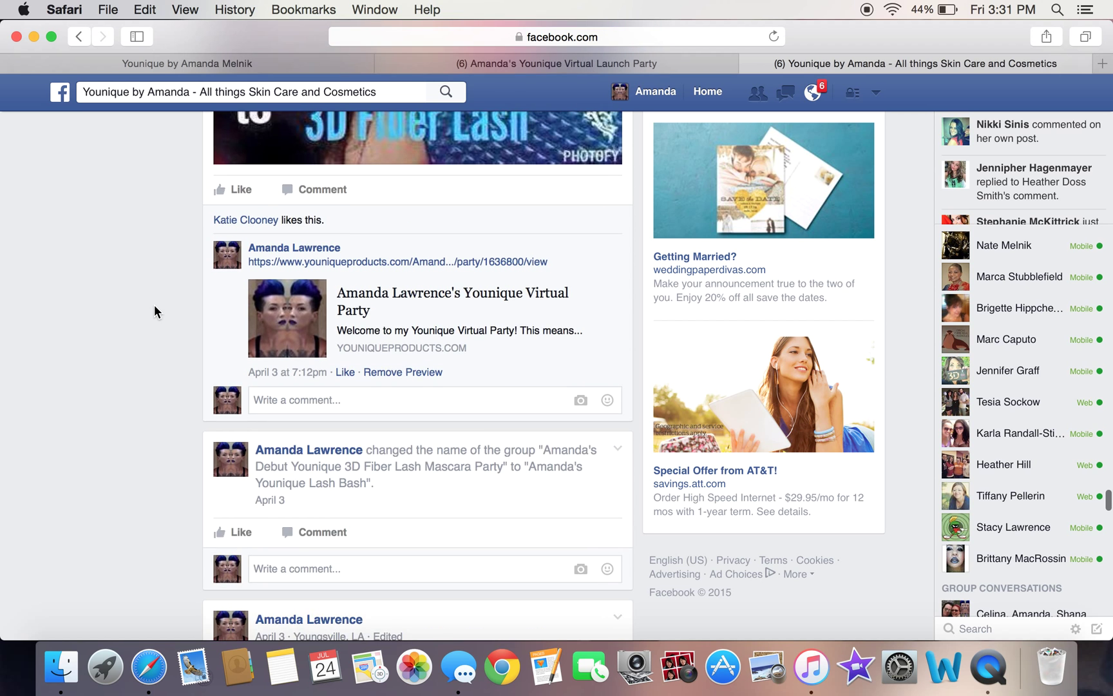
scroll(154, 305, "up", 5)
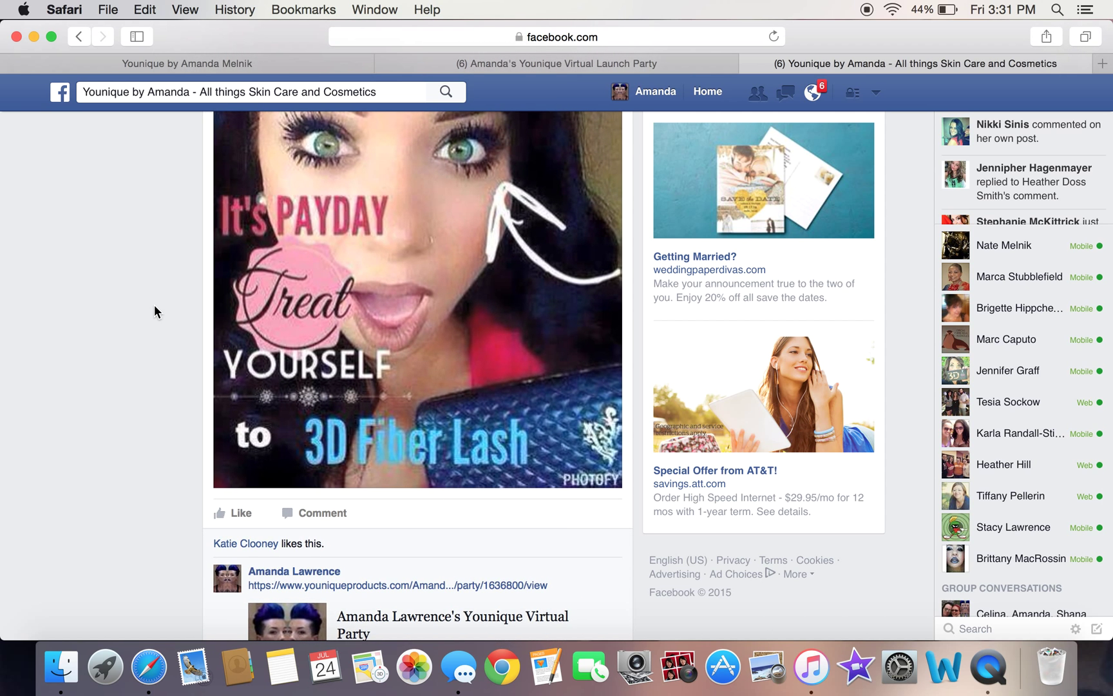
scroll(154, 305, "up", 10)
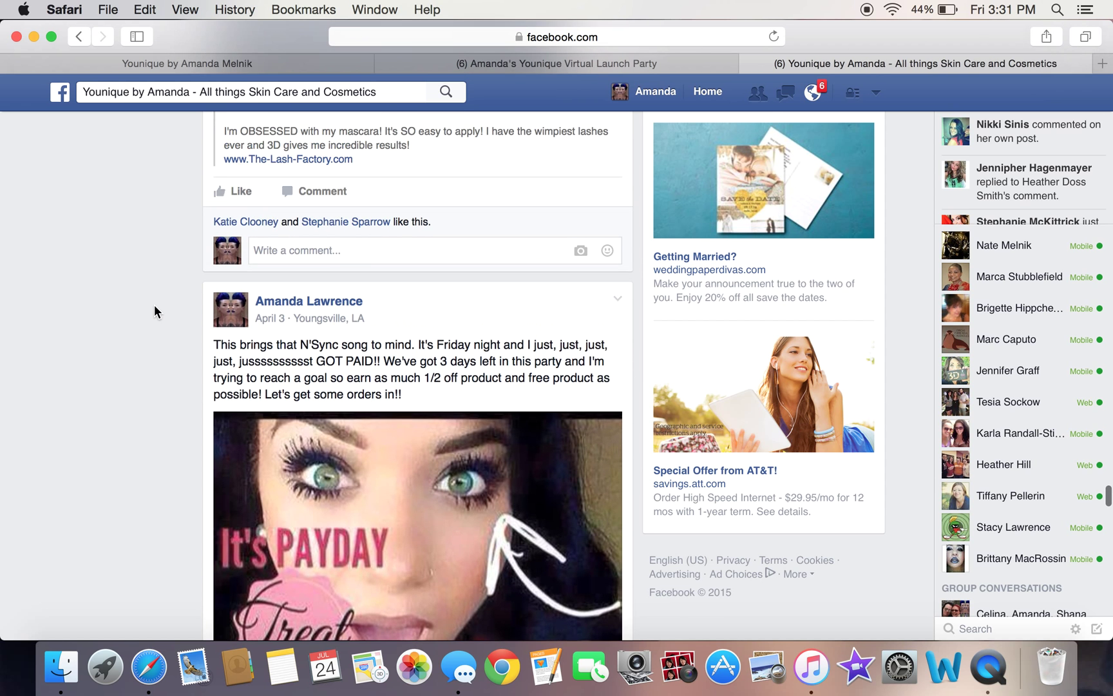
Step: Examine the April 4 and 5 posts with the shared video, last-day order reminder, customer lash photo, lip colors and mineral pigments
scroll(154, 305, "up", 10)
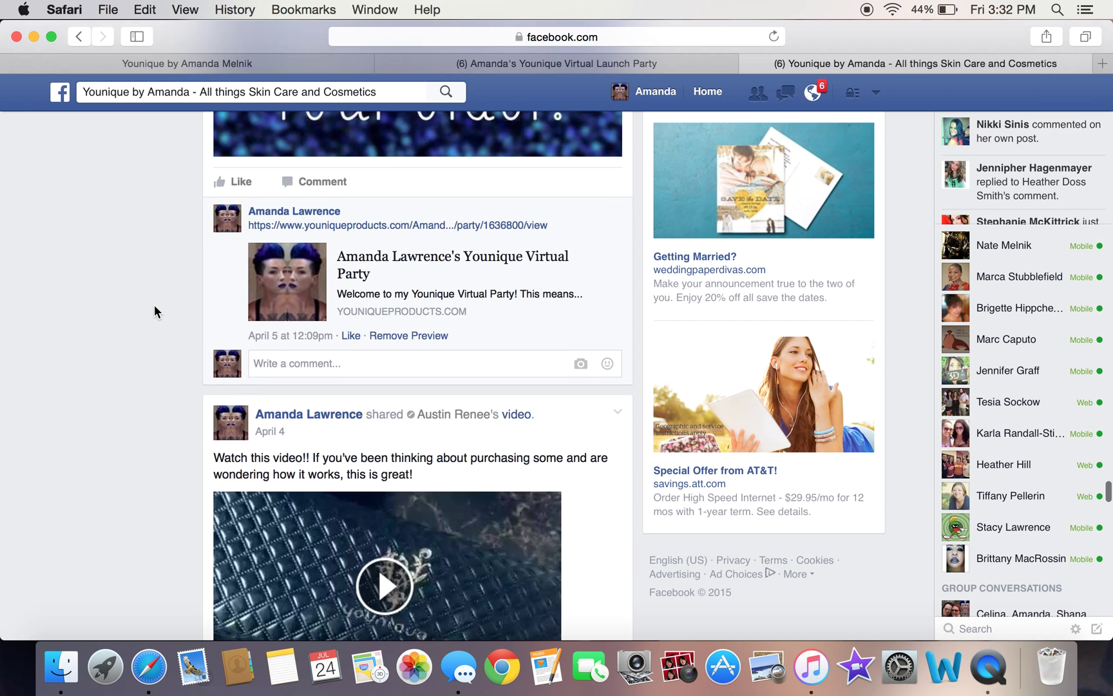
scroll(154, 305, "up", 8)
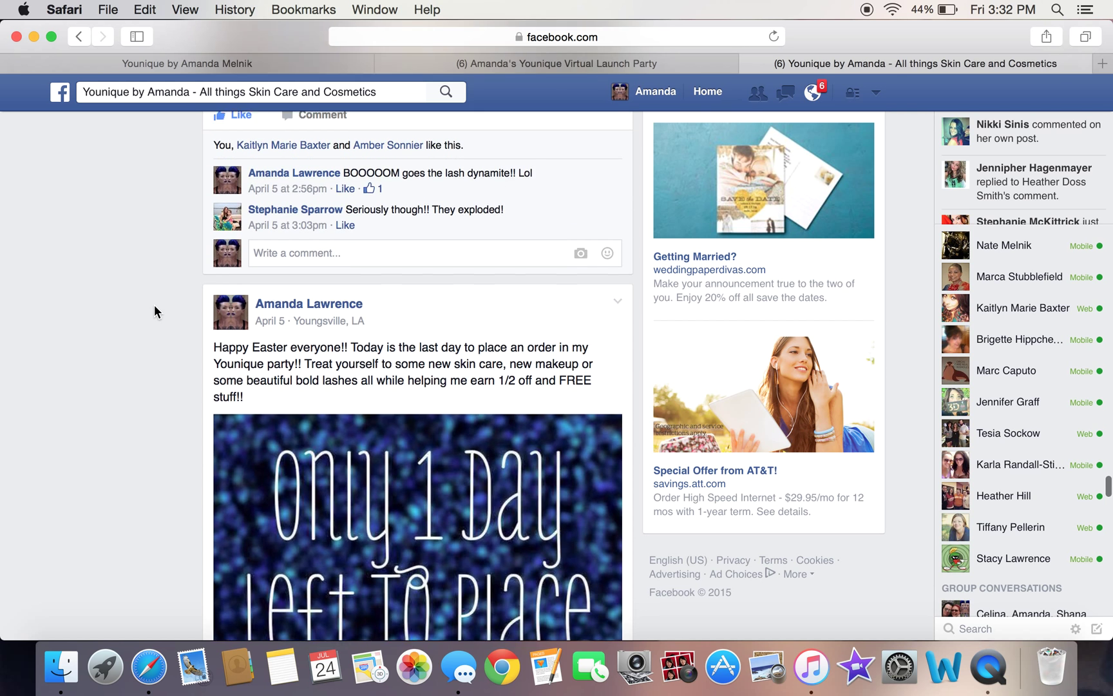
scroll(154, 305, "up", 6)
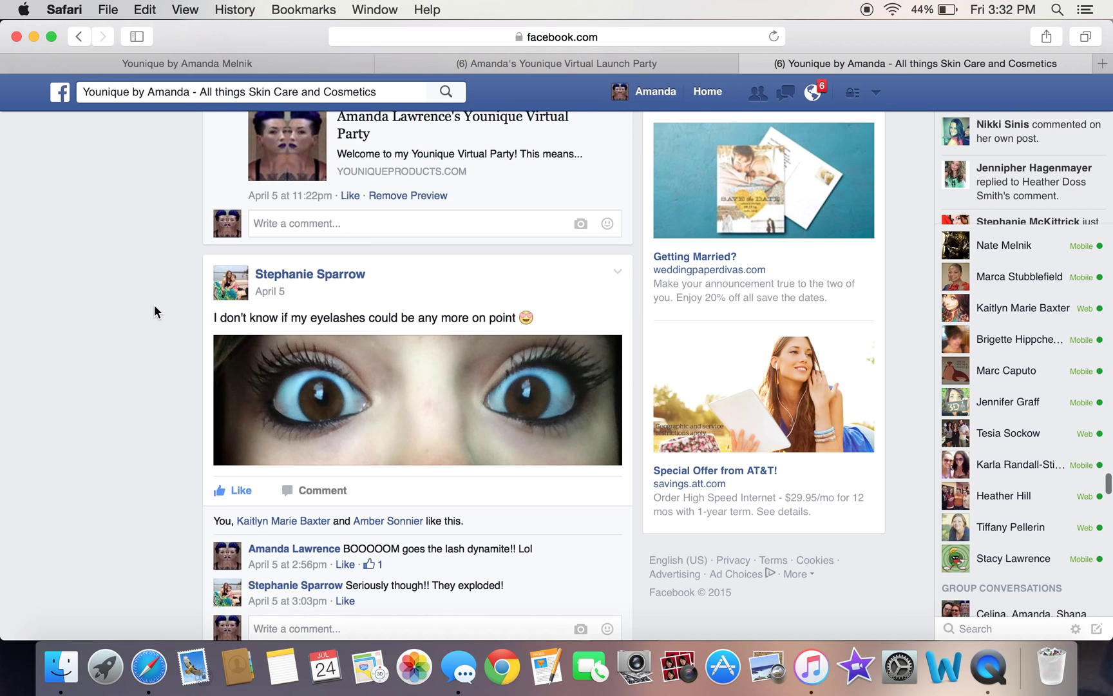
scroll(154, 305, "up", 8)
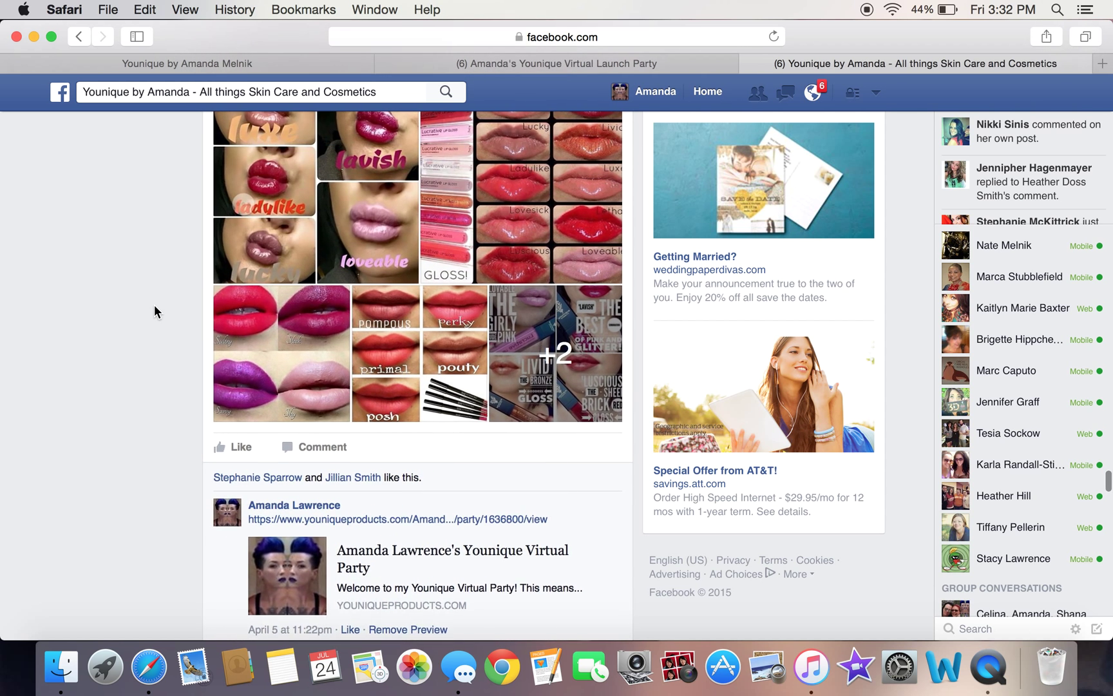
scroll(154, 305, "up", 6)
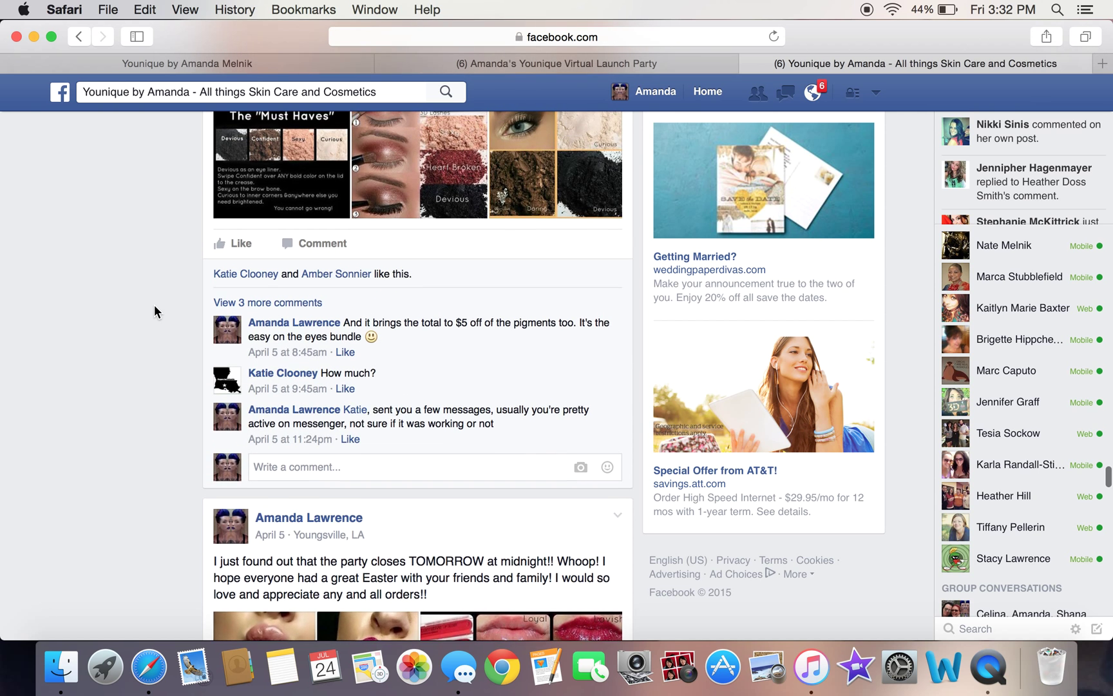
scroll(154, 305, "up", 8)
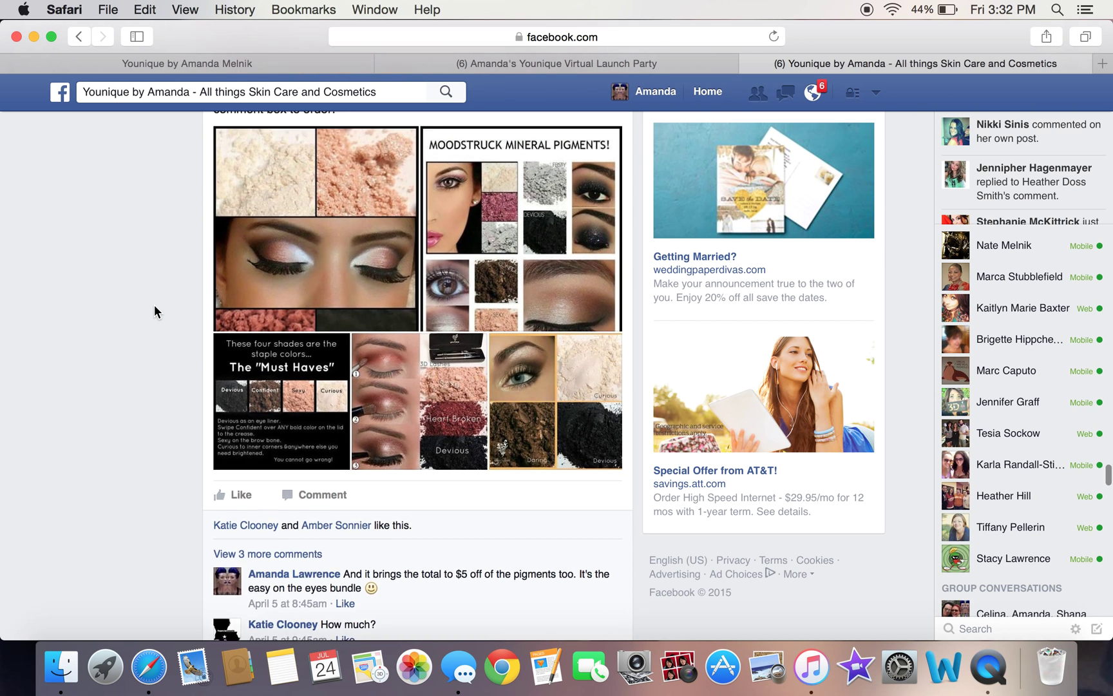
Step: Review the brow makeup post and the April 8 and 9 posts on hosting a party, coffee-priced mascara and the raffle drawing
scroll(154, 305, "up", 8)
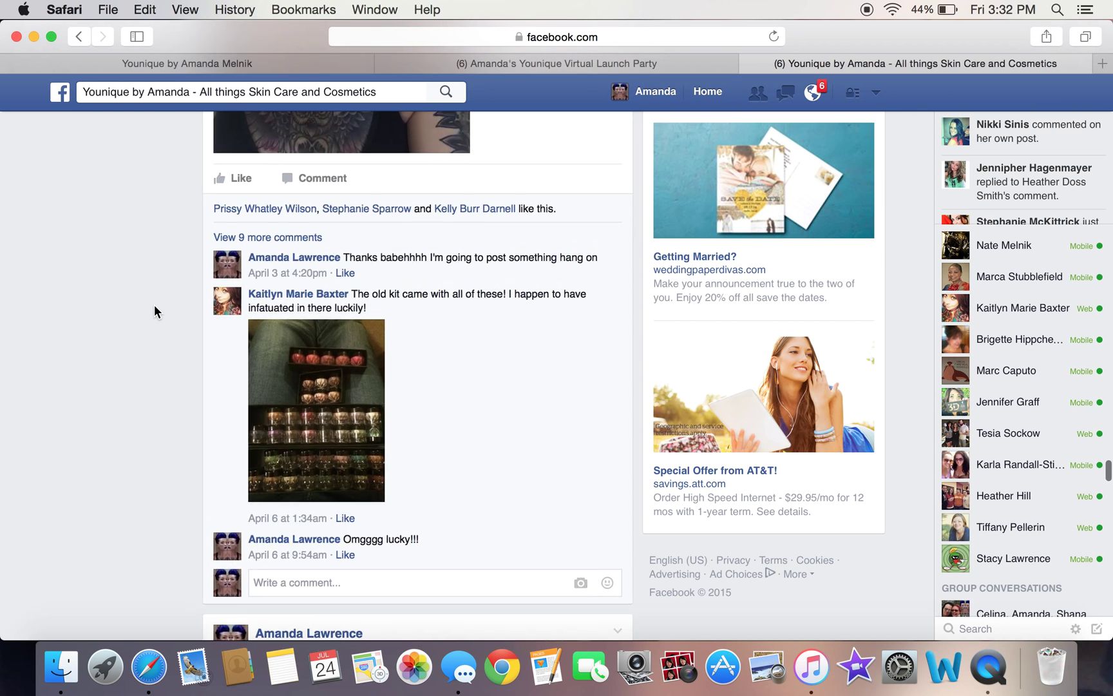
scroll(154, 305, "up", 10)
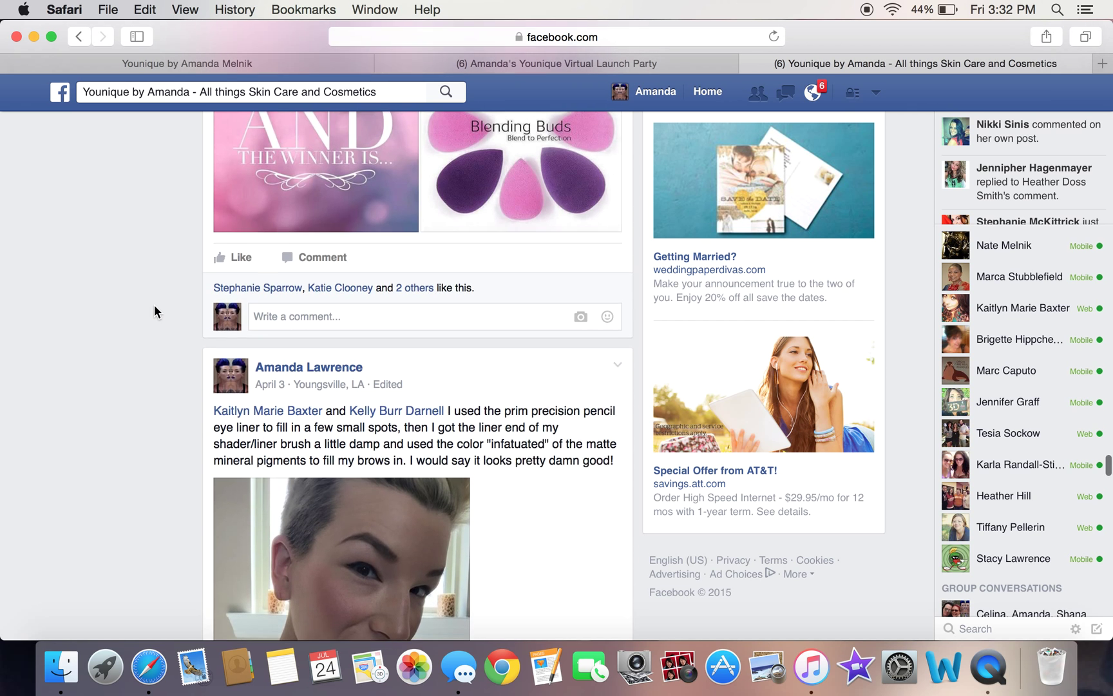
scroll(154, 305, "up", 10)
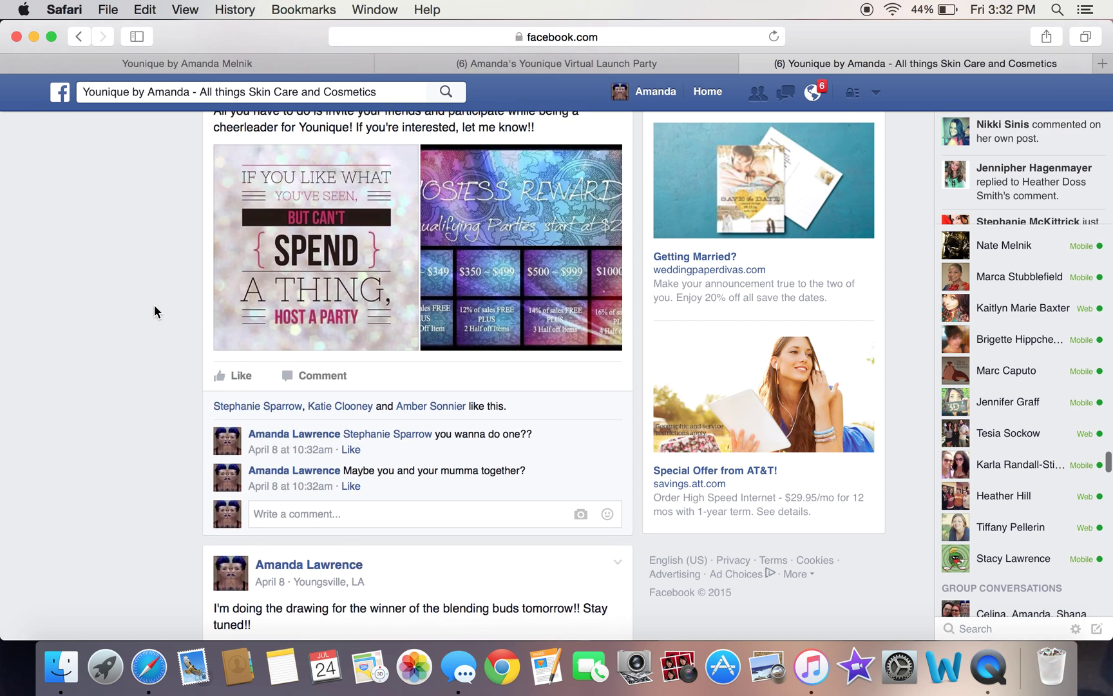
scroll(154, 305, "up", 15)
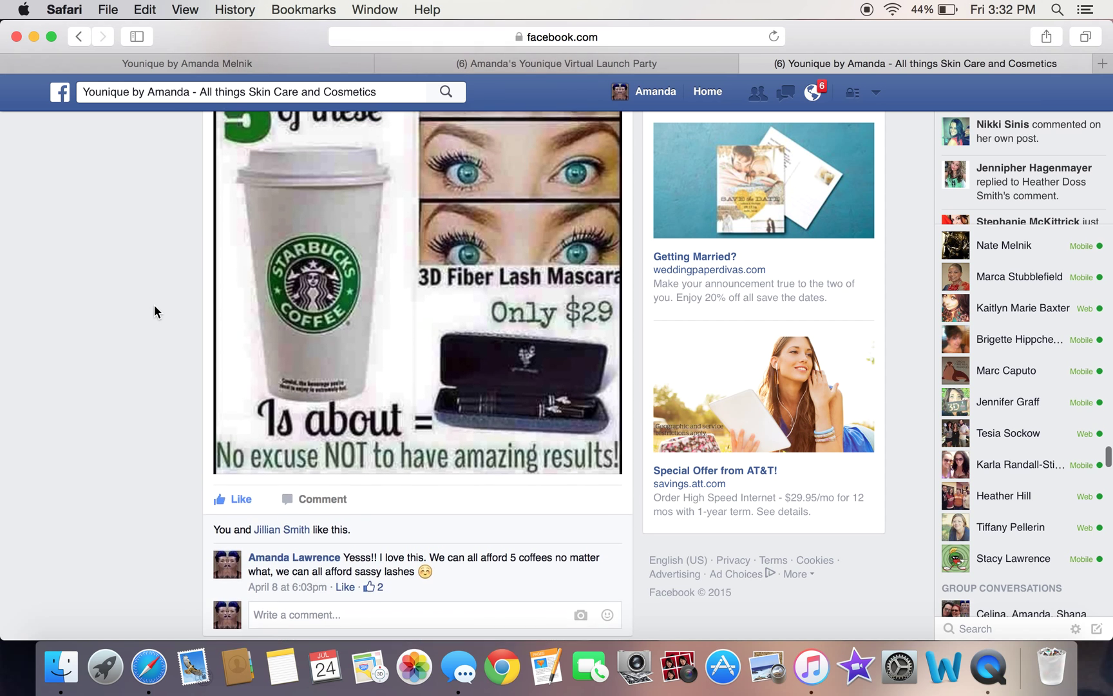
scroll(154, 305, "up", 15)
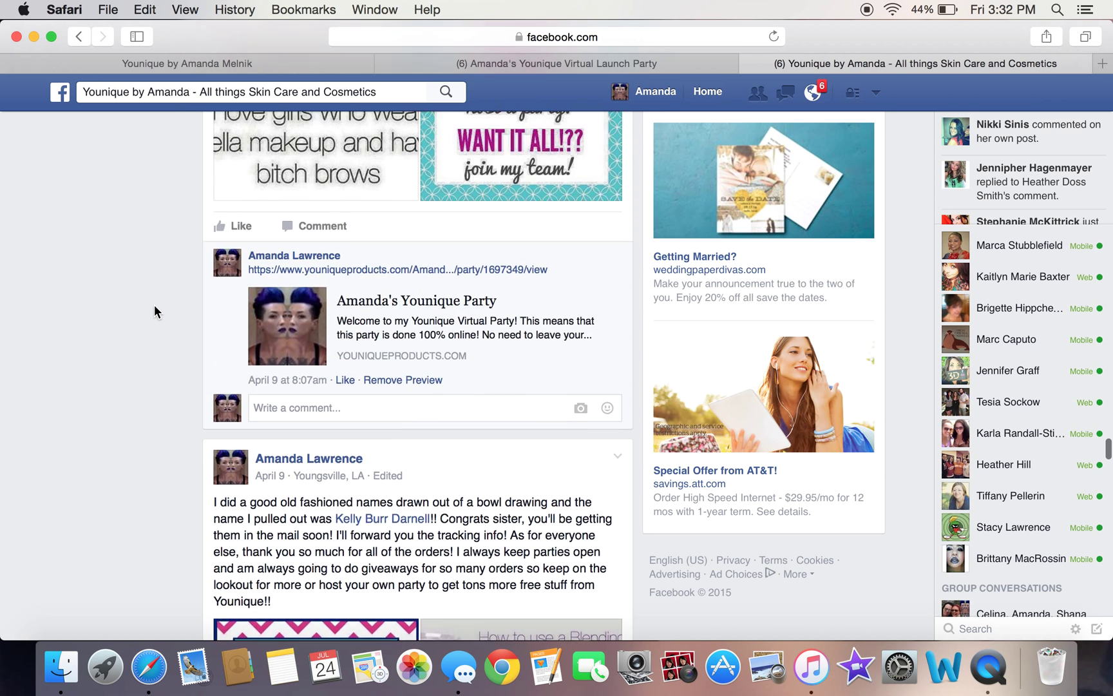
Step: Review the April 9 post on late orders and finding party hosts, and the April 8 hostess rewards post with its comments
scroll(154, 305, "up", 3)
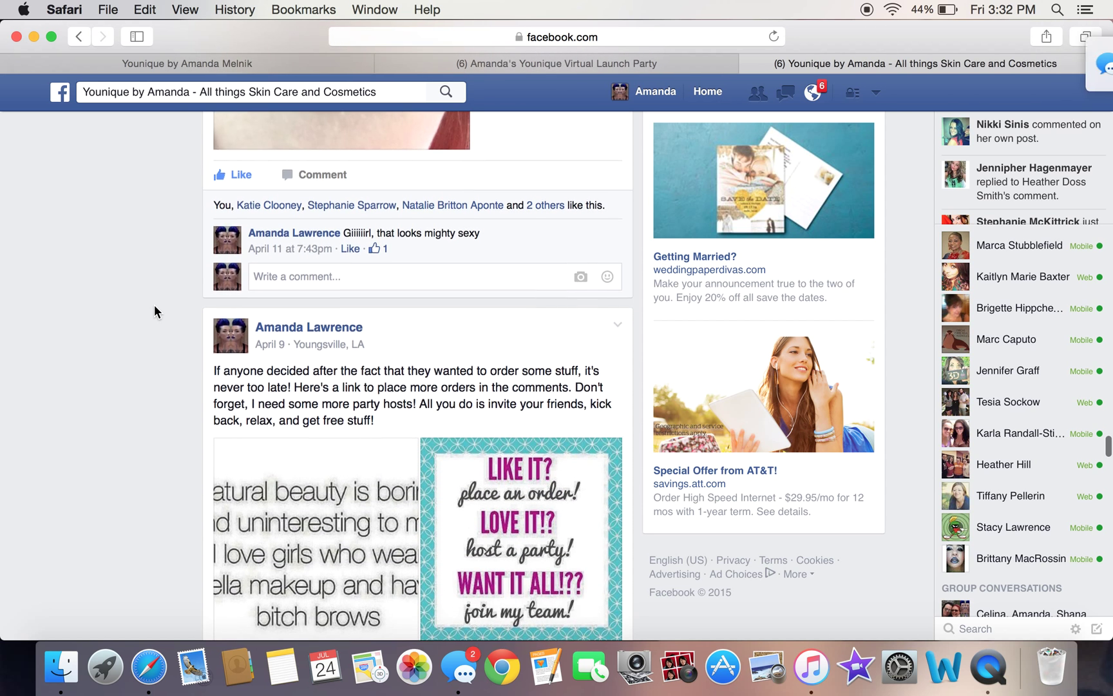
scroll(154, 305, "down", 10)
scroll(154, 304, "down", 20)
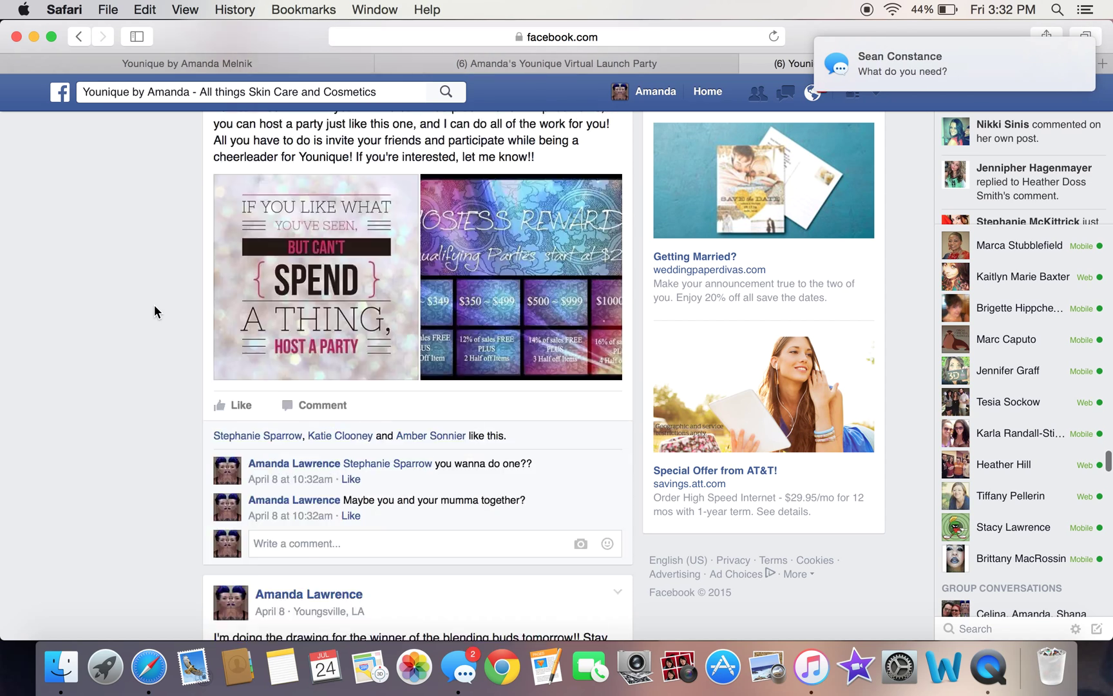
scroll(154, 304, "down", 10)
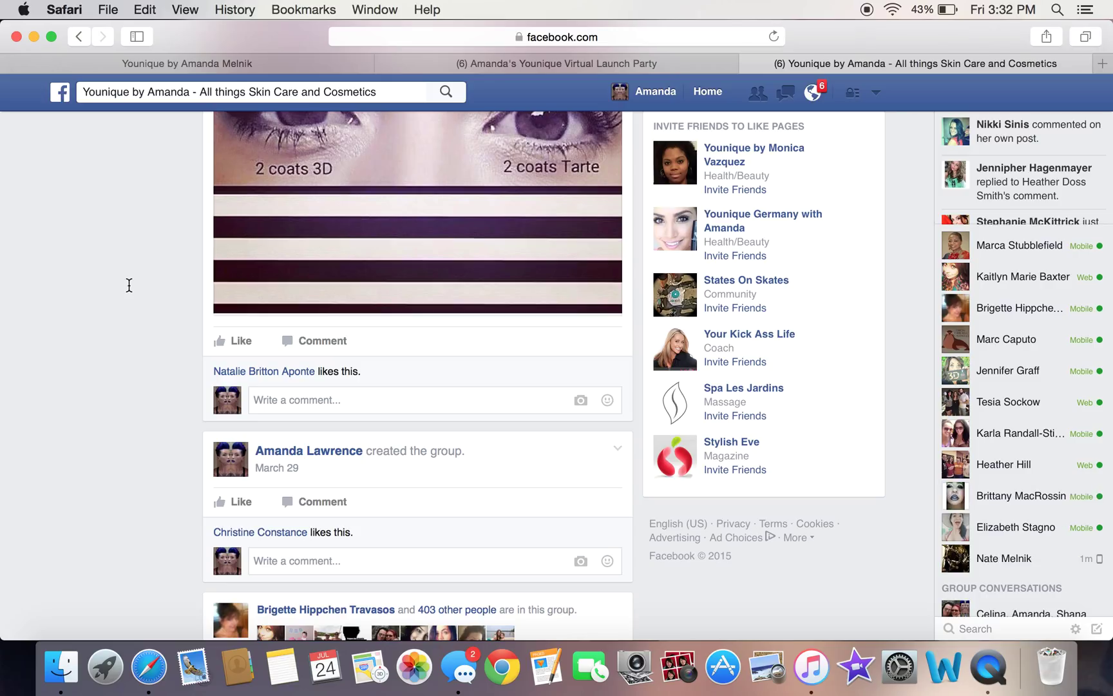
Step: Examine the group's earliest posts from March 29, with the 3D versus Tarte mascara comparison and the $75 Y-Cash special
scroll(129, 290, "up", 6)
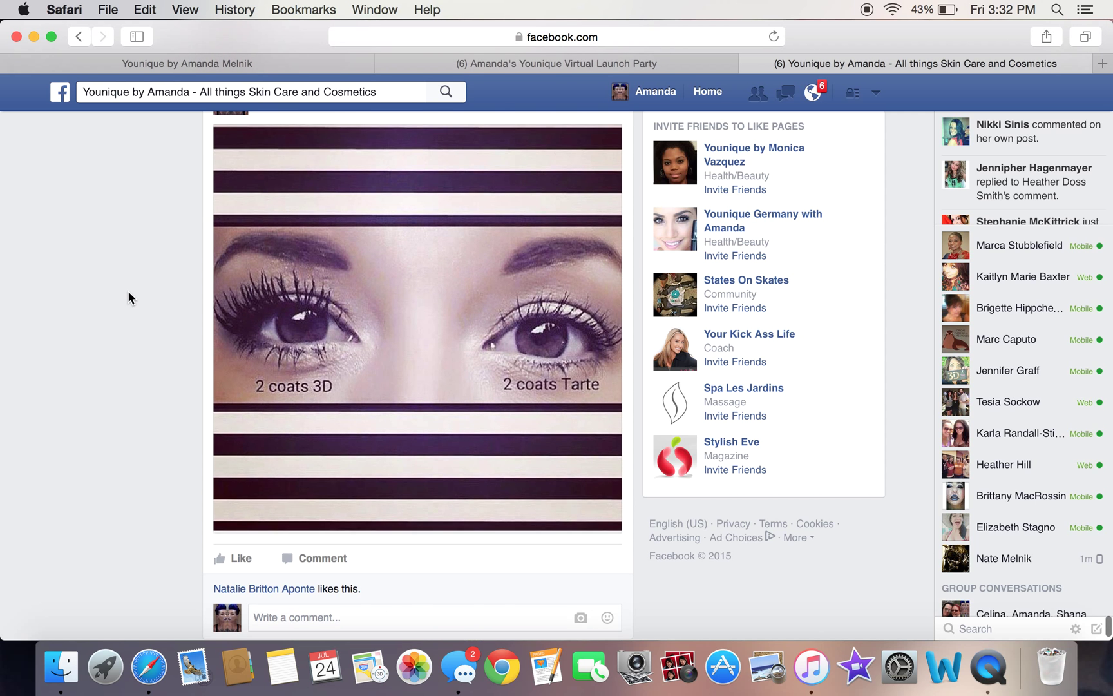
scroll(128, 296, "up", 4)
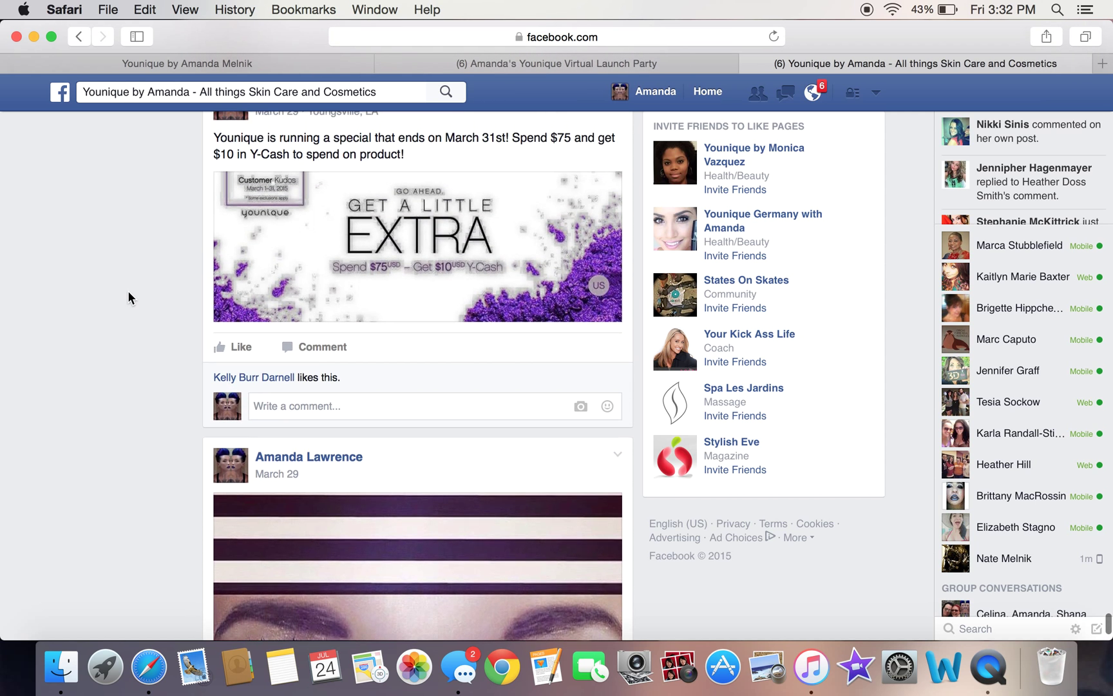
scroll(128, 297, "up", 1)
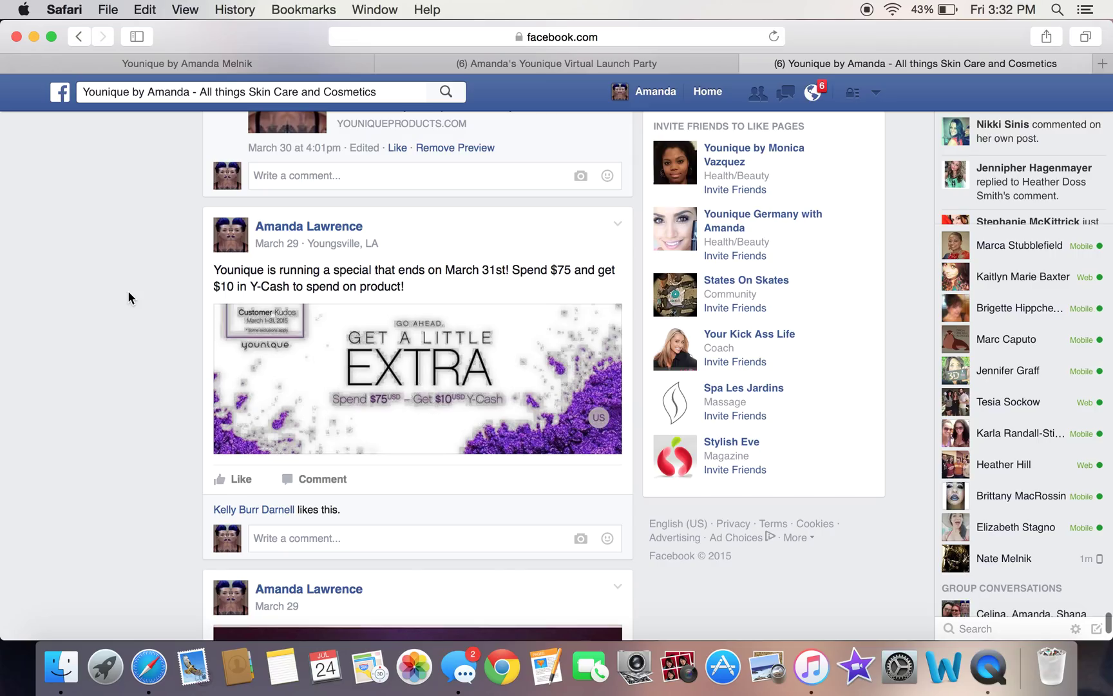
scroll(127, 290, "down", 10)
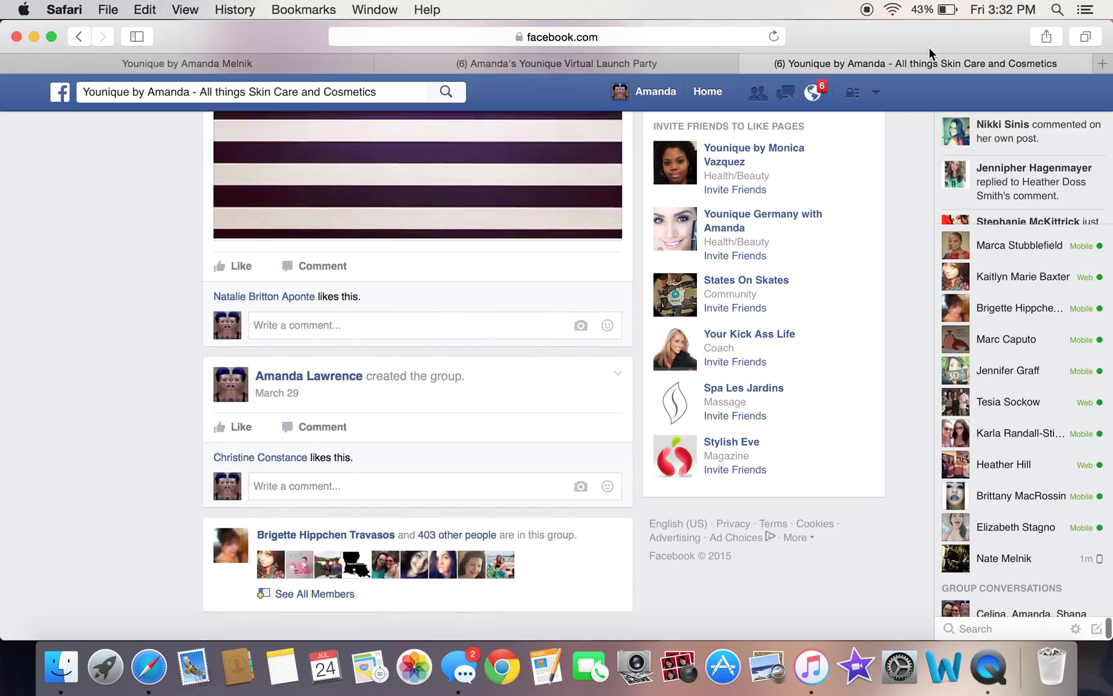